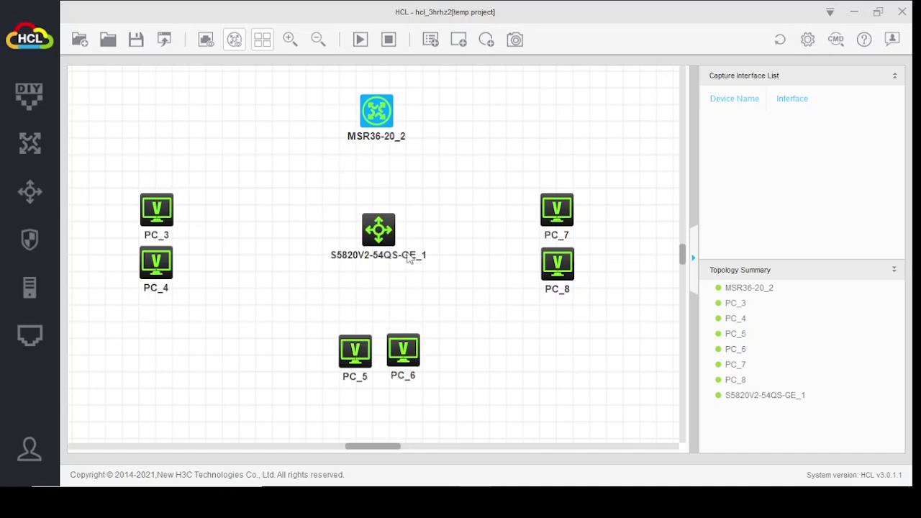
Step: Open PC_3's interface configuration and close it without changes
mouse_move(383, 238)
mouse_move(372, 124)
mouse_move(141, 271)
mouse_move(149, 216)
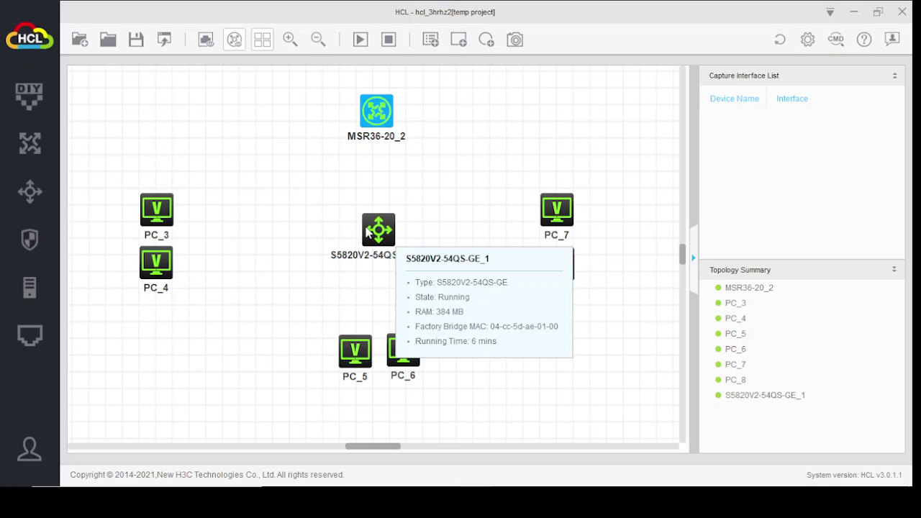
right_click(164, 219)
click(225, 263)
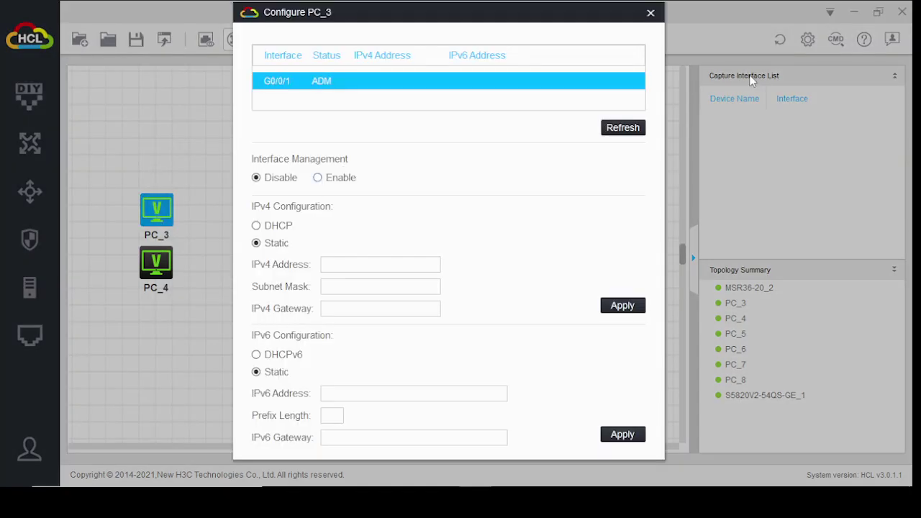
click(650, 13)
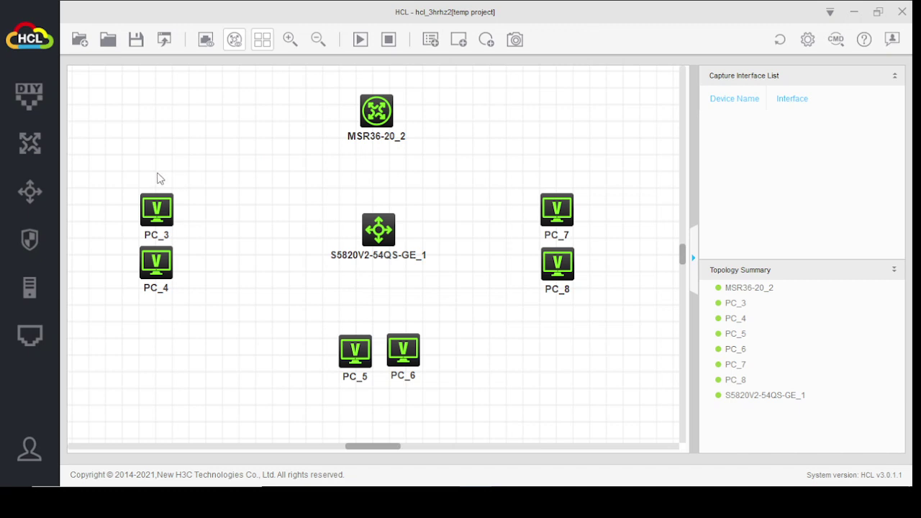
Step: Cable PC_3's GE_0/1 port to switch port GE_0/1
right_click(165, 217)
click(204, 276)
click(159, 211)
click(160, 211)
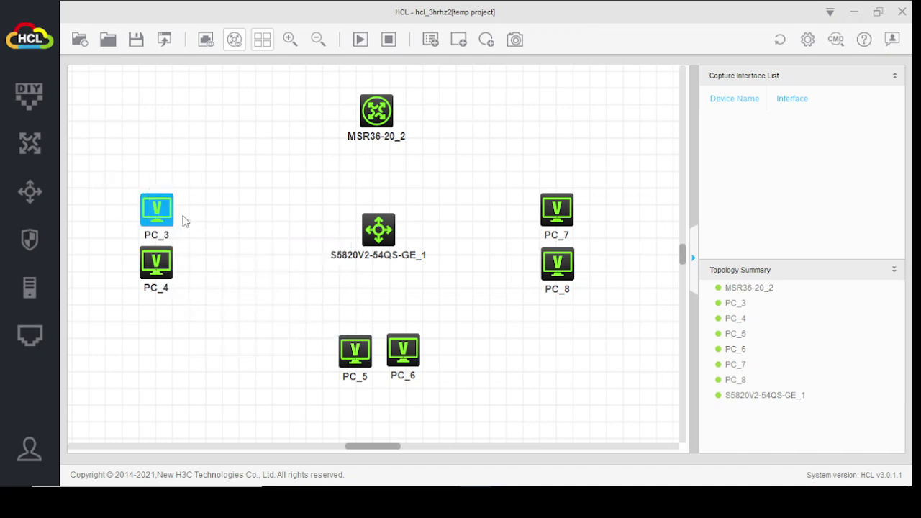
click(380, 230)
mouse_move(447, 243)
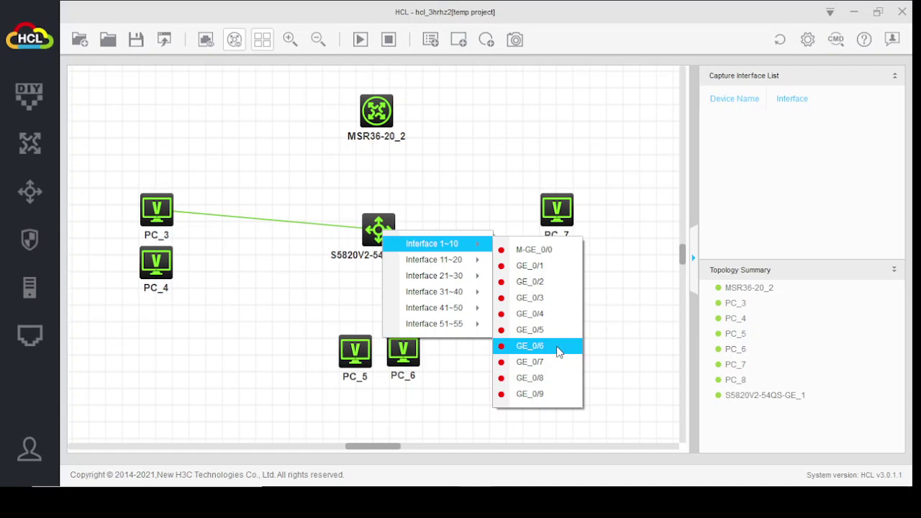
click(530, 267)
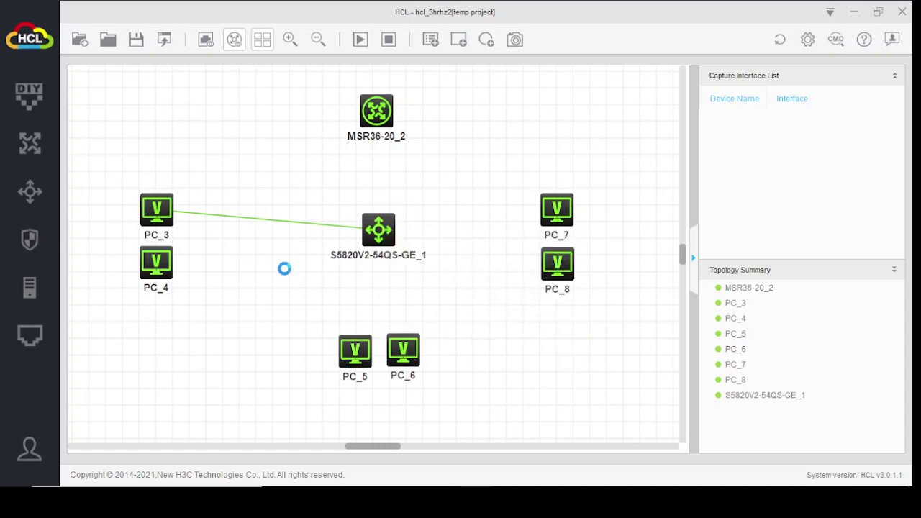
Step: Cable PC_4 to switch port GE_0/2 and PC_5 to switch port GE_0/6
click(162, 264)
click(200, 277)
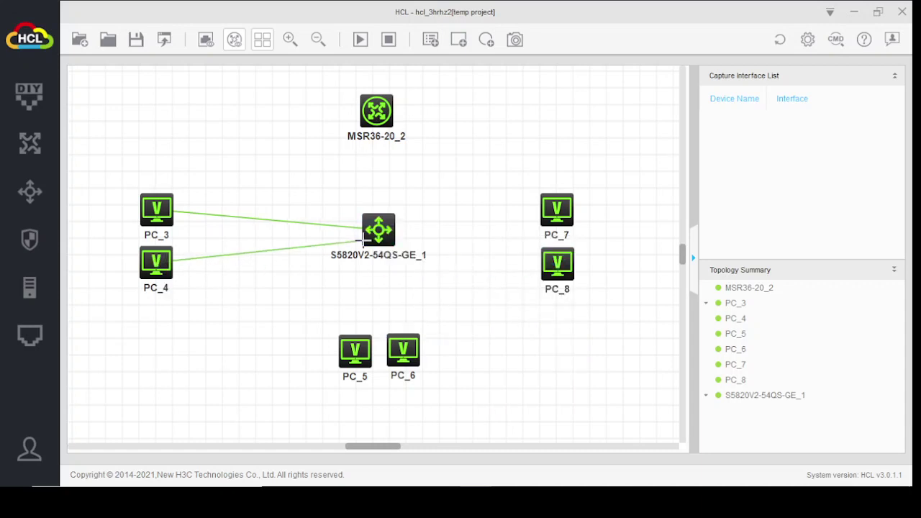
click(363, 241)
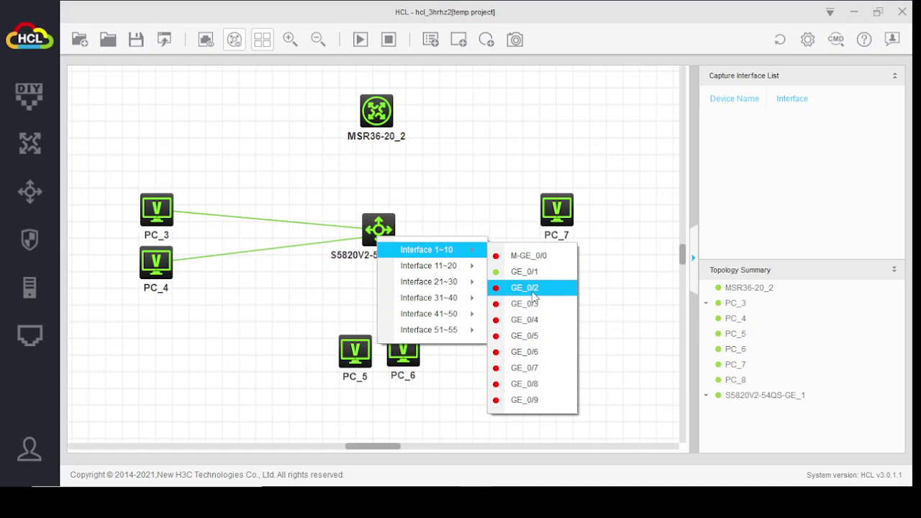
click(531, 289)
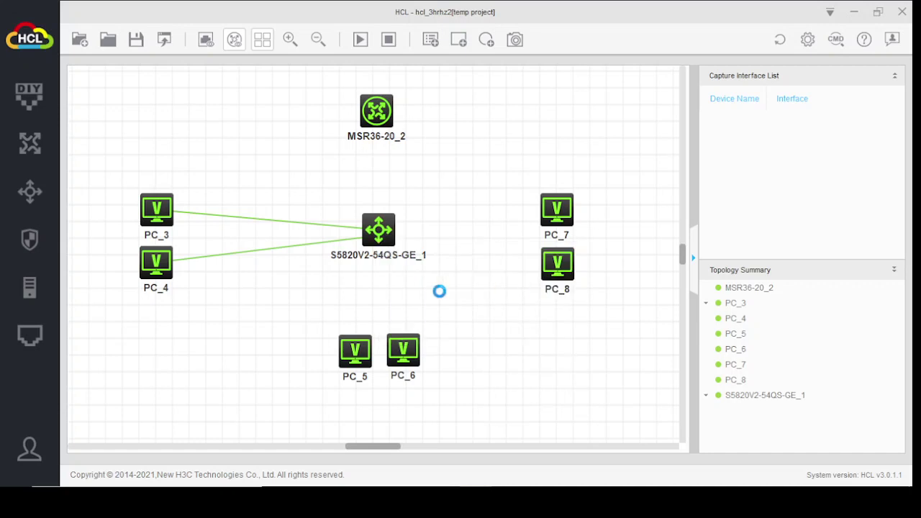
click(360, 338)
click(384, 354)
click(373, 232)
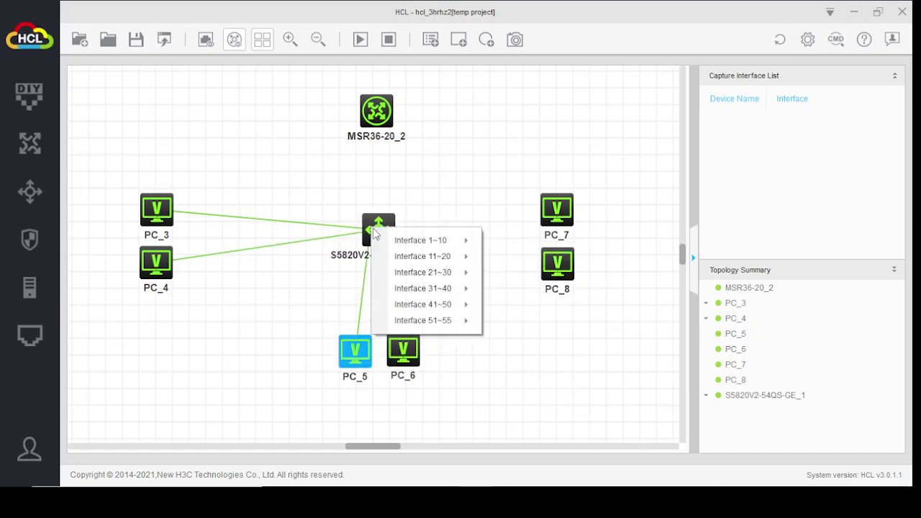
mouse_move(404, 241)
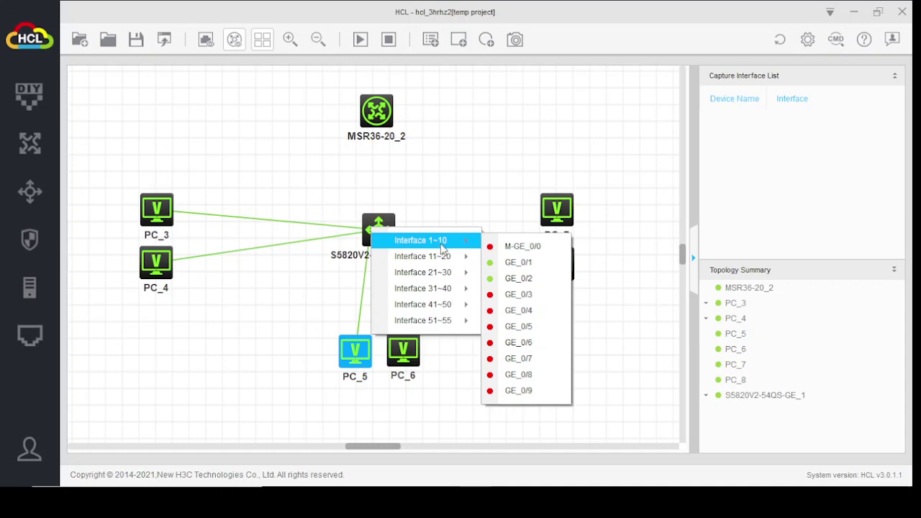
click(511, 344)
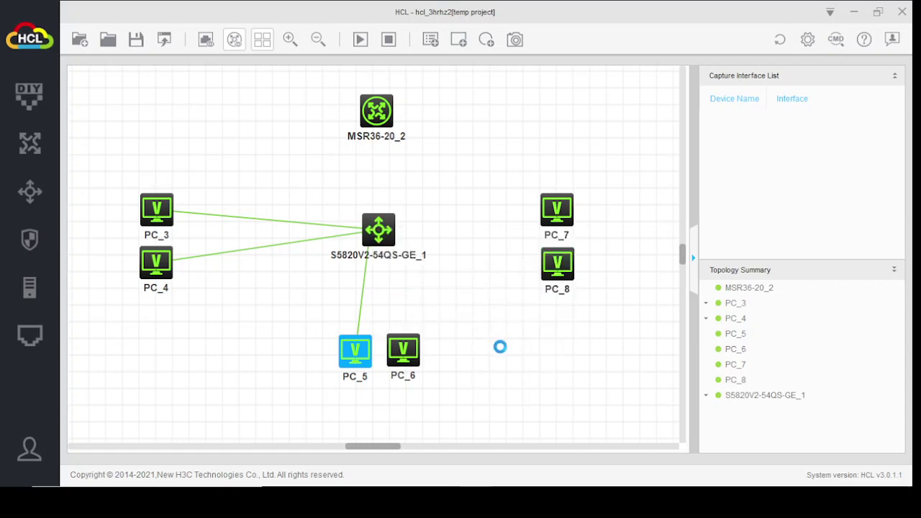
Step: Dismiss the VBoxHeadless error and cable PC_6 to switch port GE_0/7
click(405, 344)
click(452, 355)
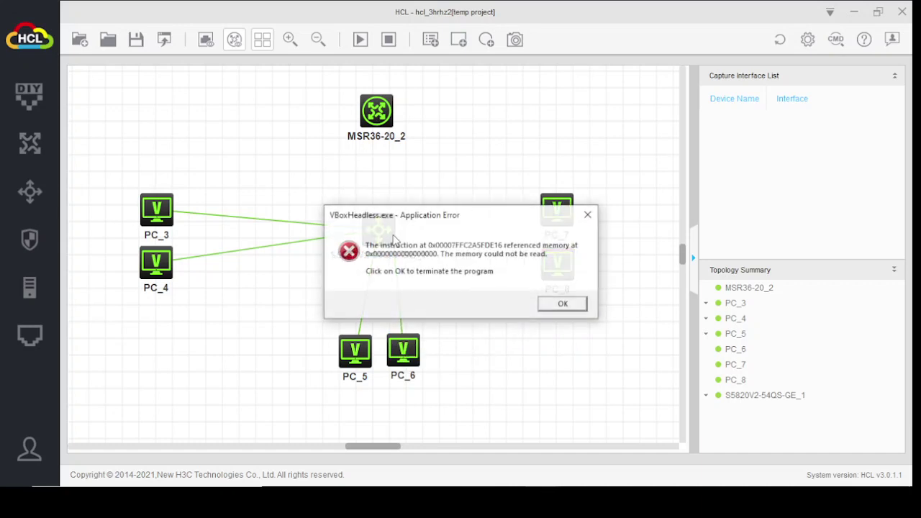
click(561, 305)
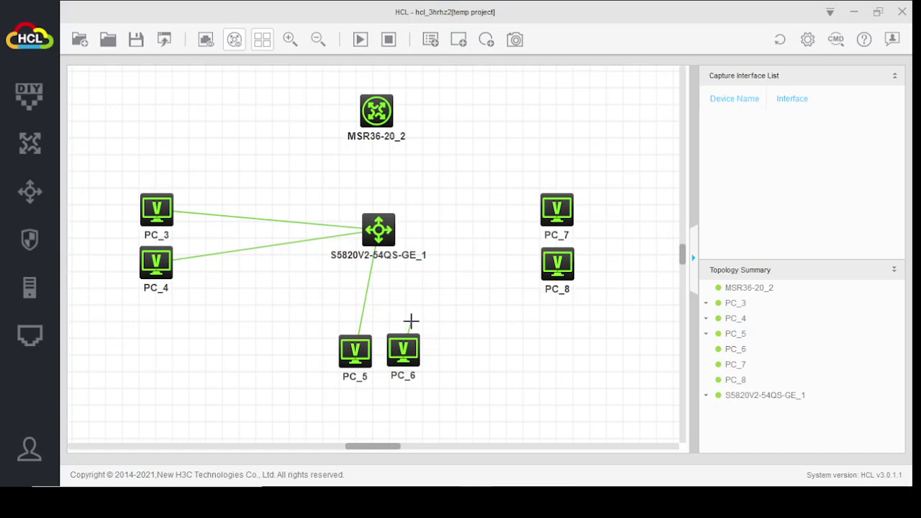
click(385, 237)
mouse_move(453, 269)
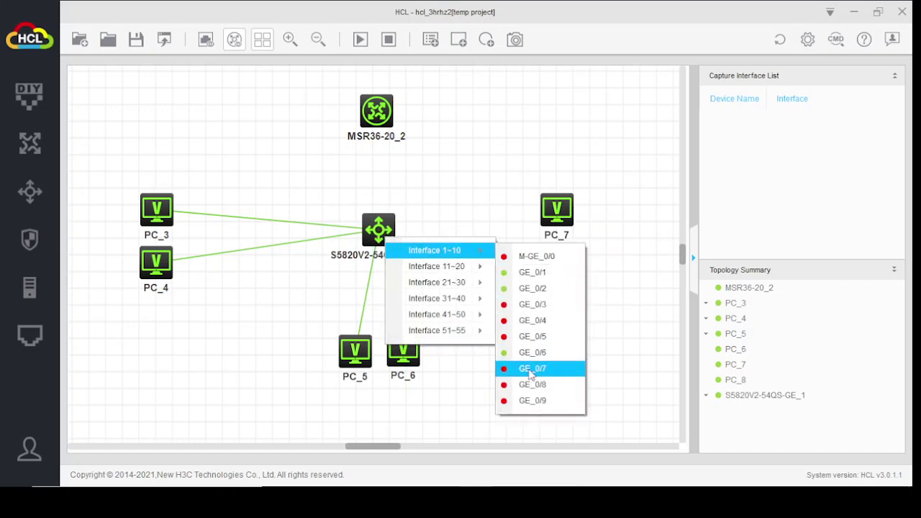
click(531, 369)
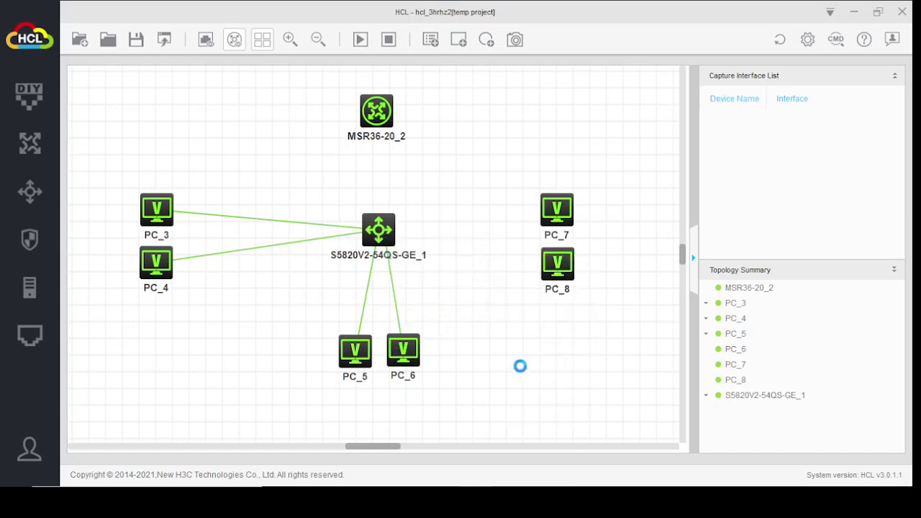
Step: Link switch port GE_0/11 to PC_8's GE_0/1 and another free switch port to PC_7's GE_0/1
click(389, 231)
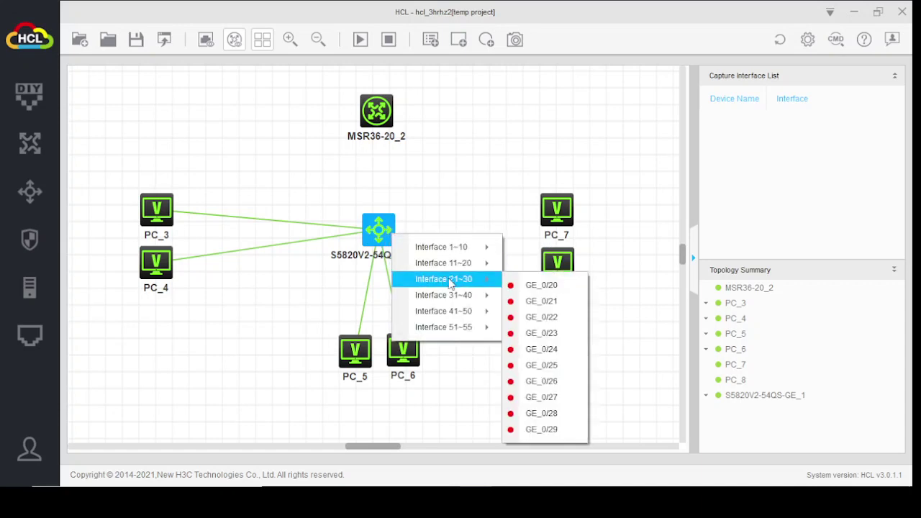
mouse_move(464, 268)
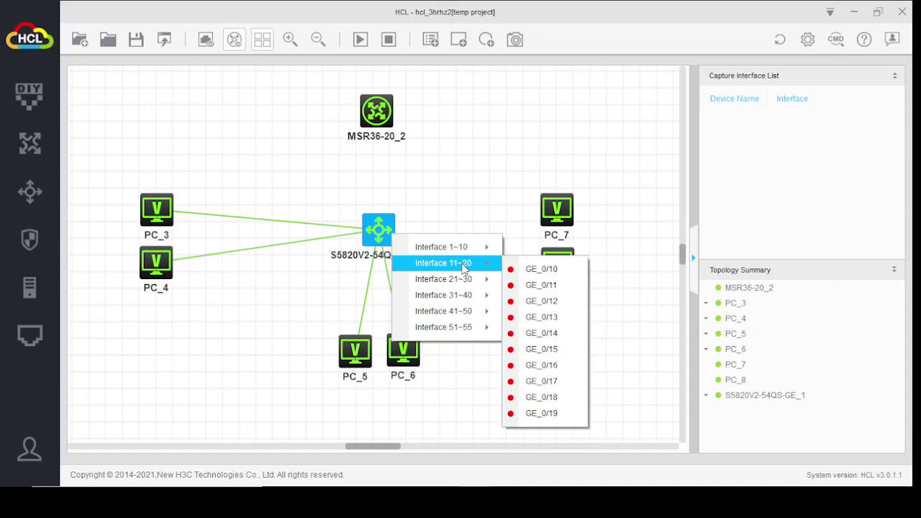
click(539, 286)
click(552, 253)
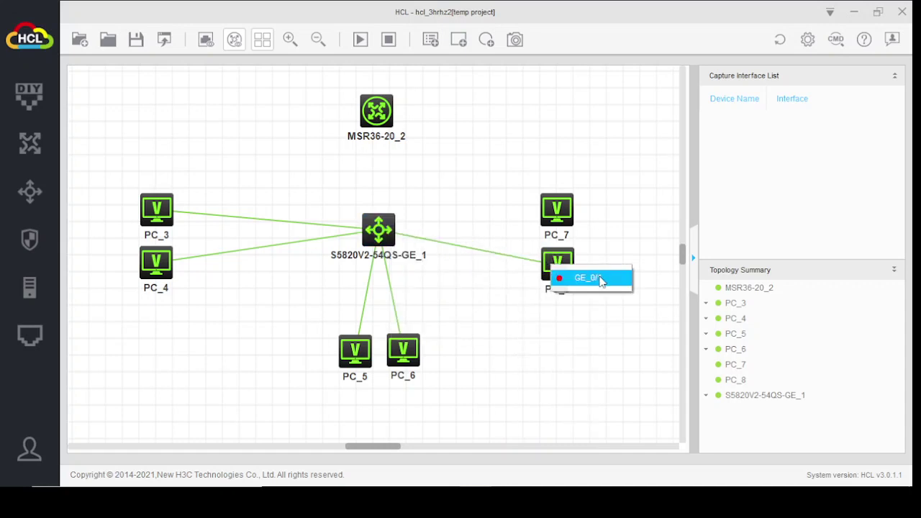
click(598, 278)
click(382, 223)
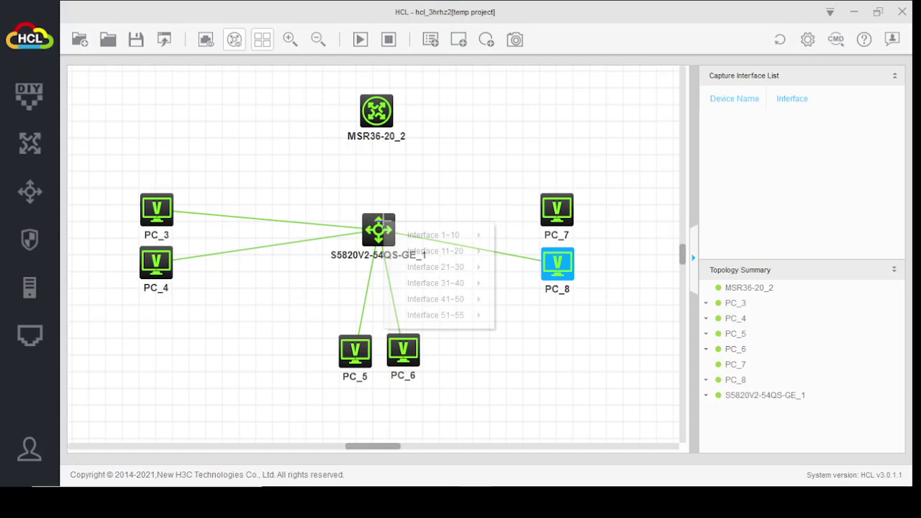
mouse_move(441, 238)
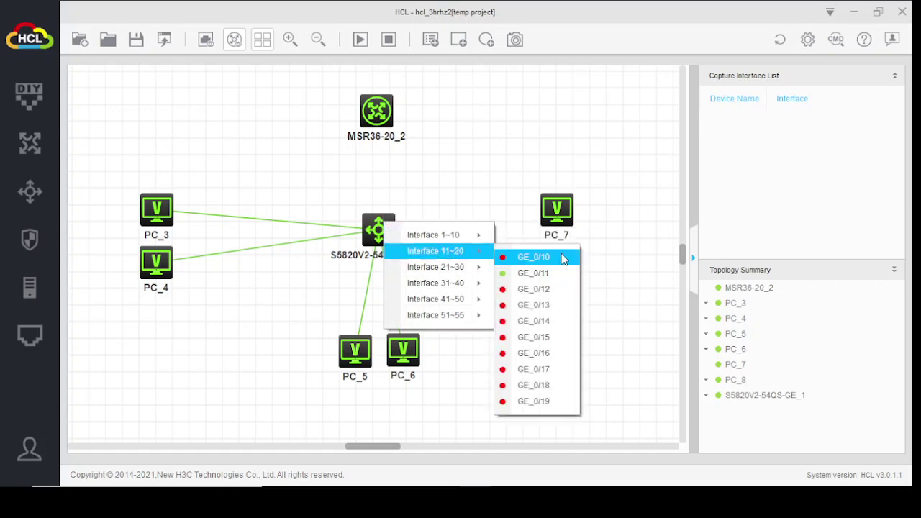
click(511, 289)
click(553, 214)
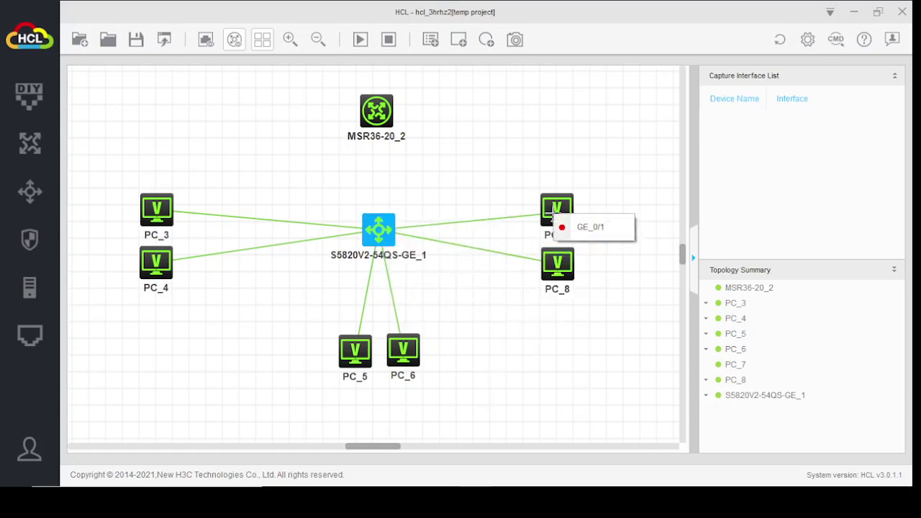
click(575, 228)
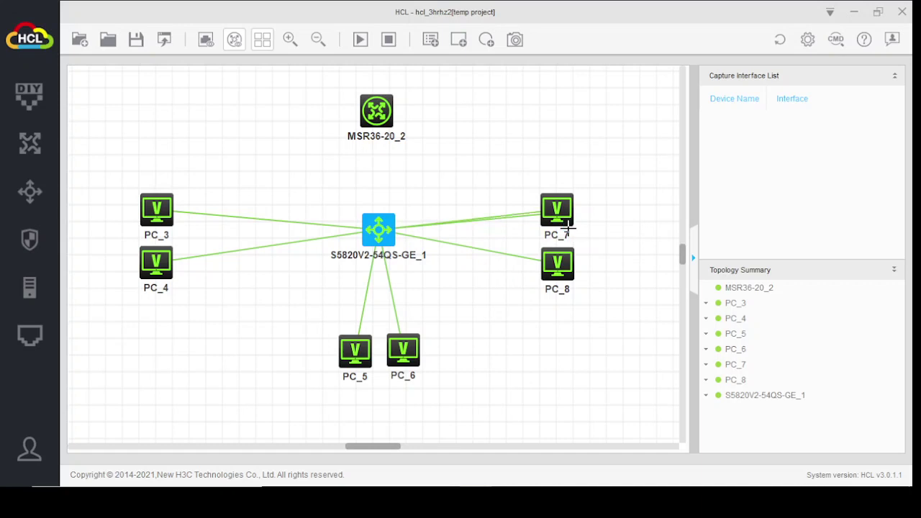
Step: Link switch port GE_0/48 to the MSR36-20_2 router's GE_0/0 port
click(379, 224)
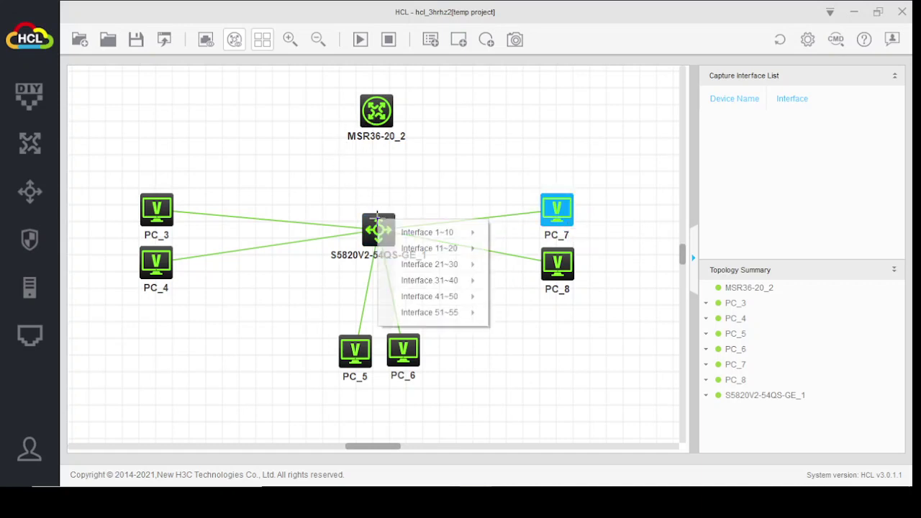
mouse_move(425, 314)
mouse_move(436, 298)
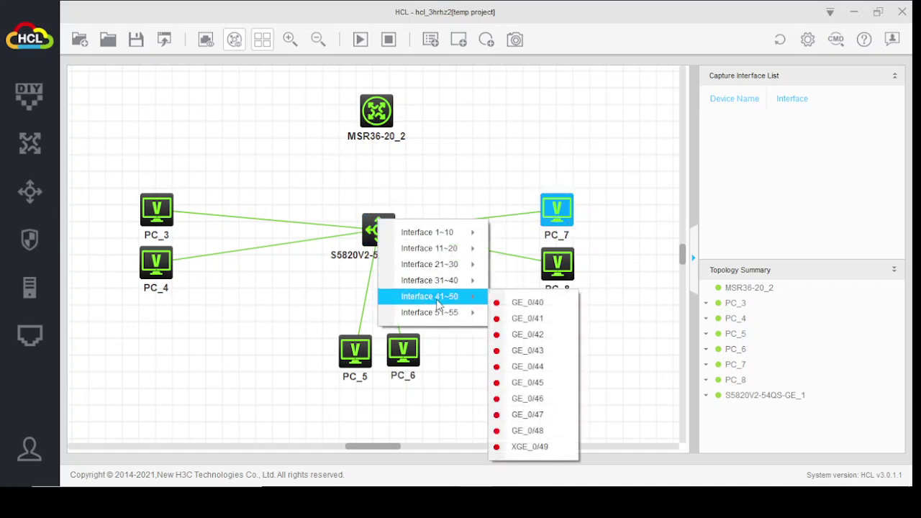
click(526, 432)
click(384, 121)
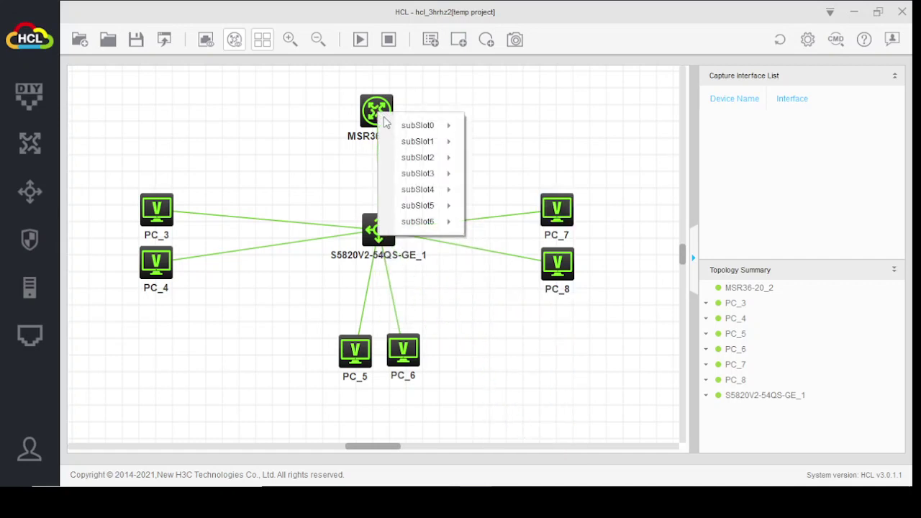
mouse_move(425, 125)
click(523, 134)
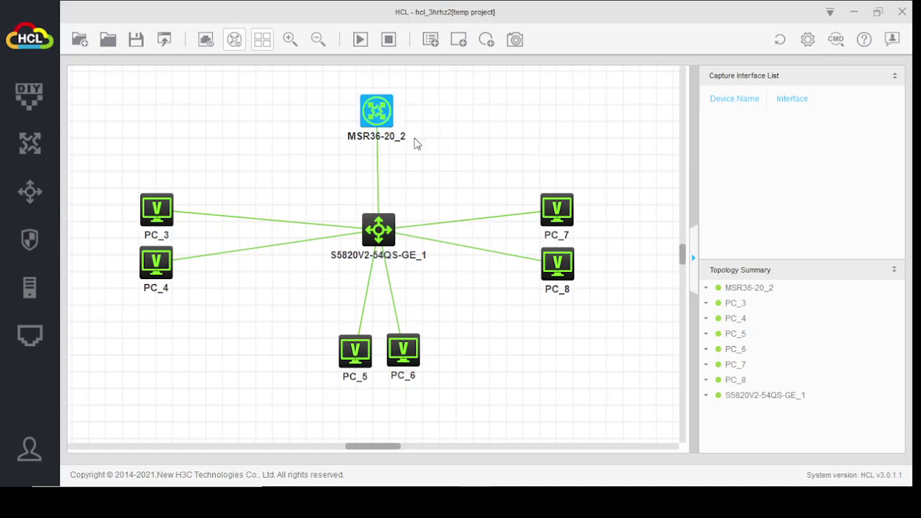
Step: Open the S5820V2-54QS-GE_1 console, launch Magnifier, and abort automatic configuration with Ctrl+C
click(378, 233)
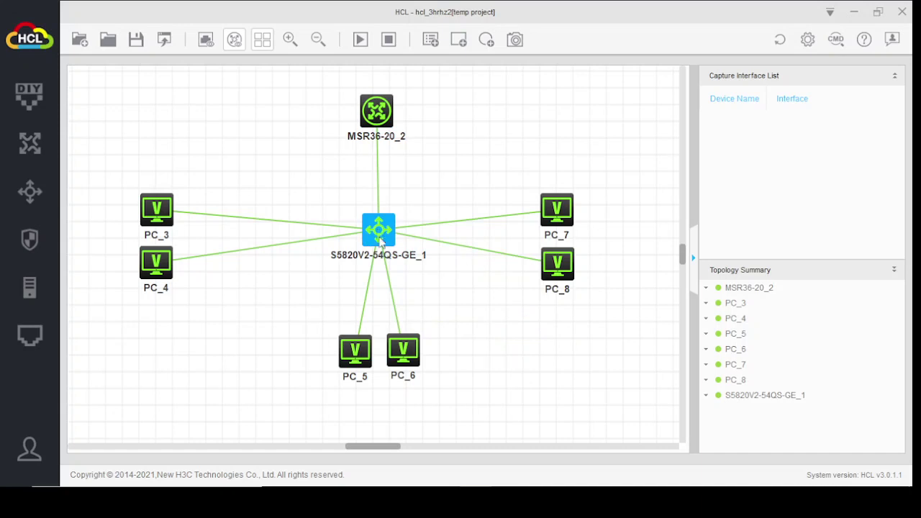
double_click(382, 243)
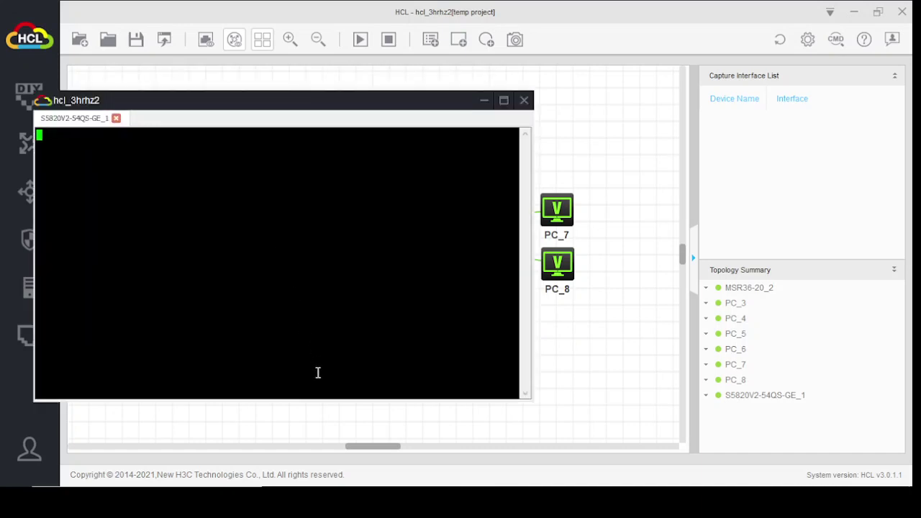
key(super+s)
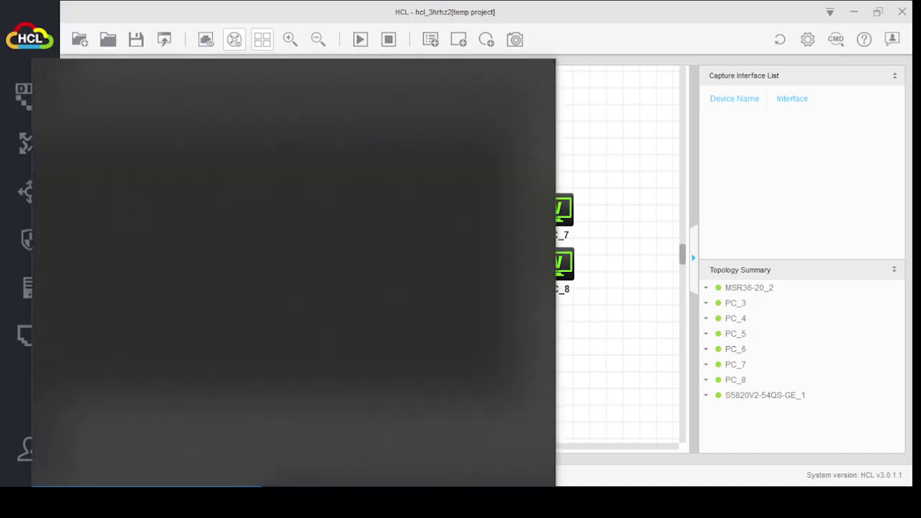
text(mag)
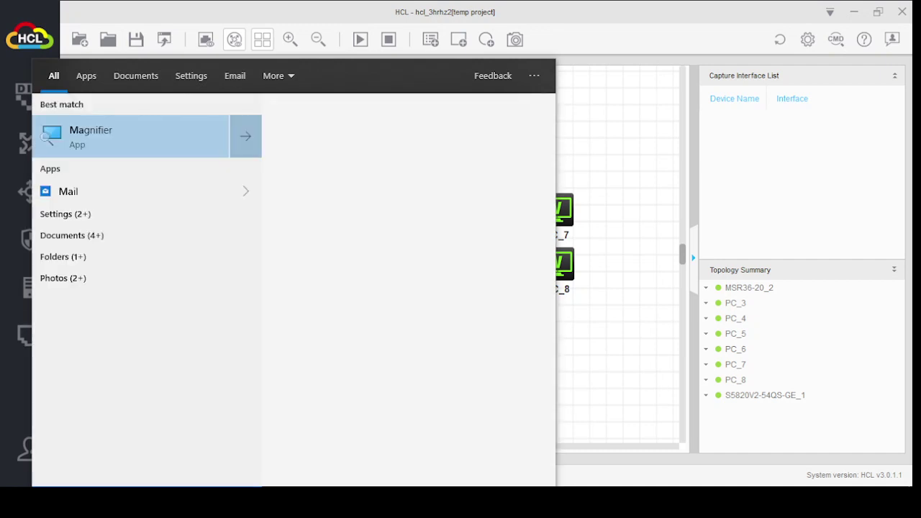
key(Return)
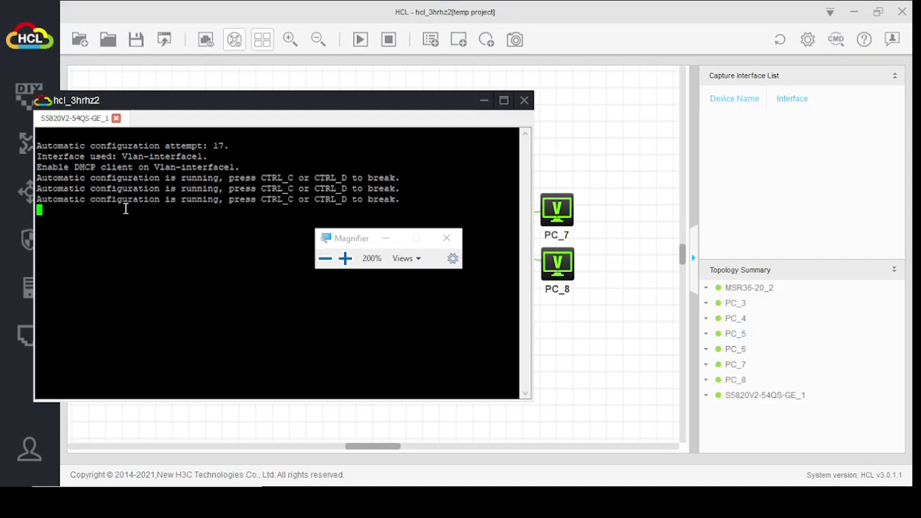
key(ctrl+c)
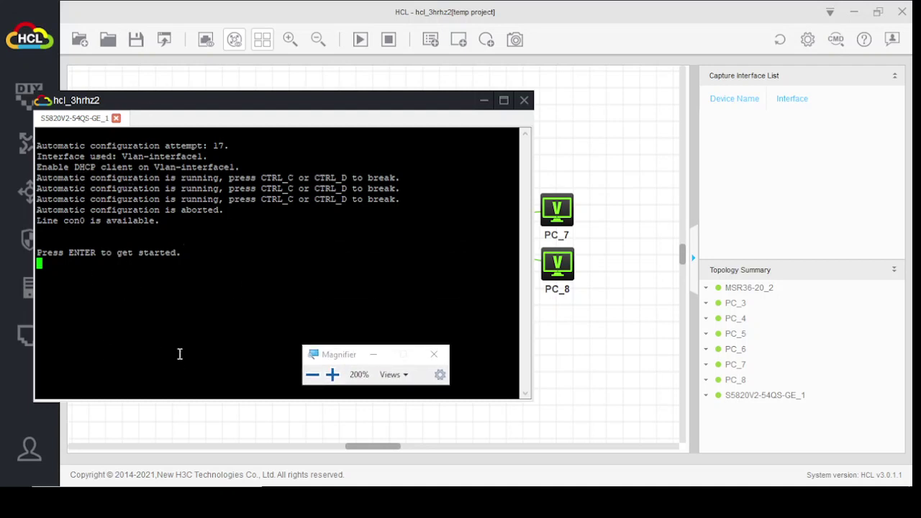
Step: Enter system view and set the switch hostname to SW
key(Return)
text(sy)
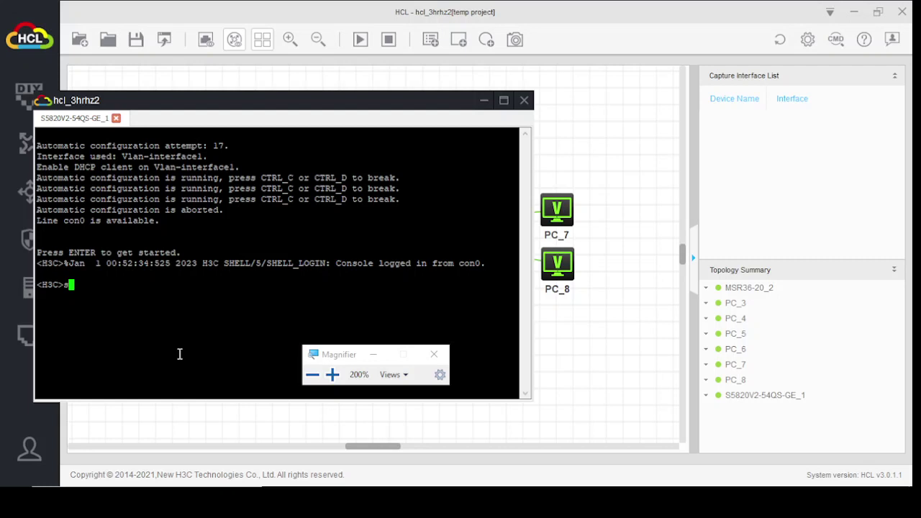
key(Tab)
key(Return)
key(Return)
key(Return)
key(Return)
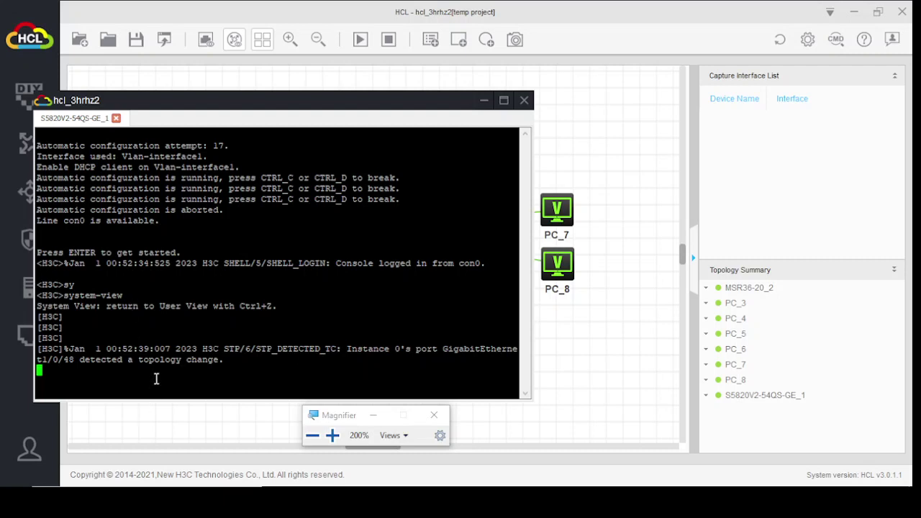
key(Return)
key(Return)
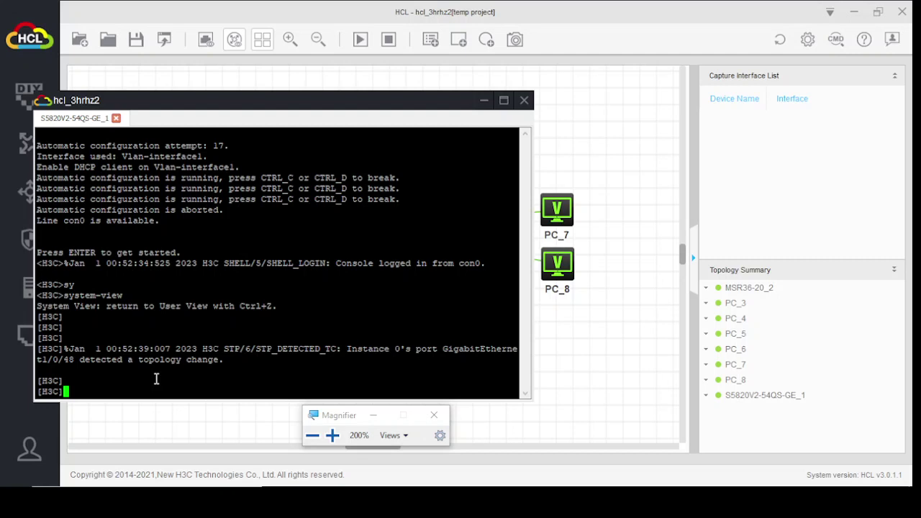
text(ho)
key(Tab)
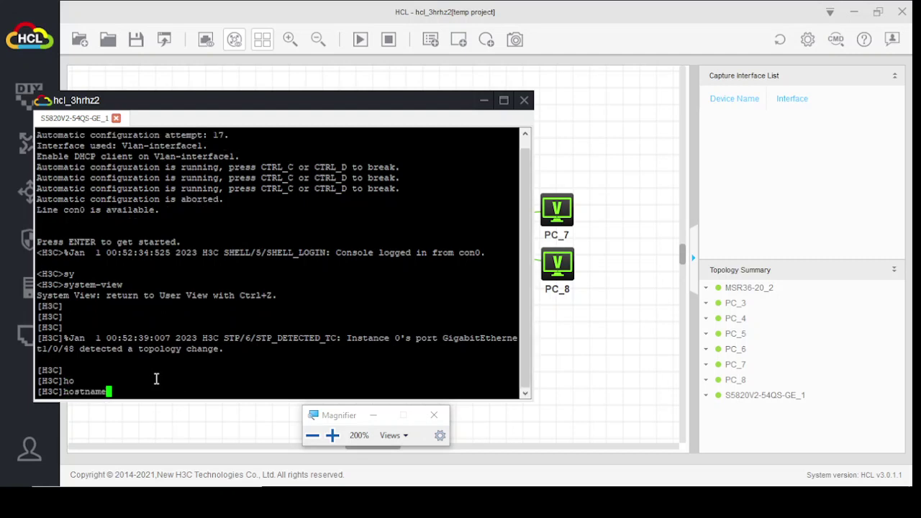
text(SW)
key(Return)
key(Return)
key(Return)
key(Return)
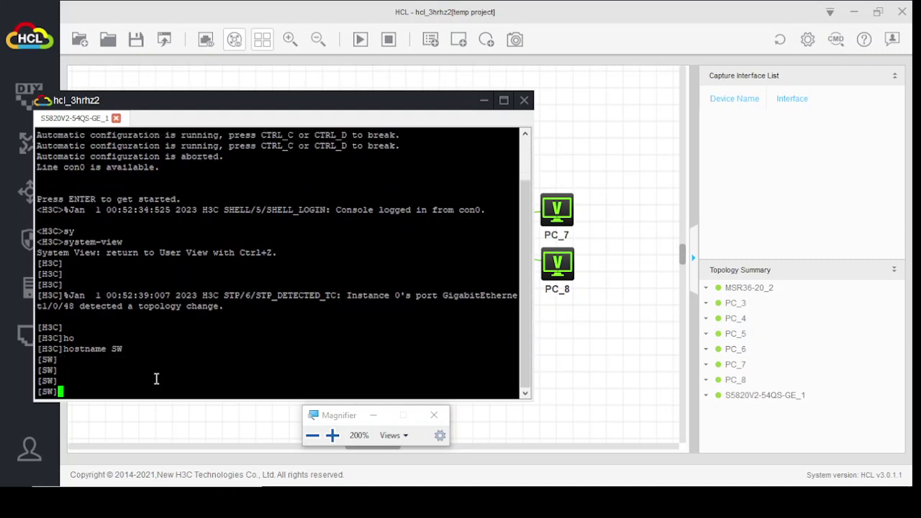
Step: Create VLAN 10 named IT
text(vlan 10)
key(Return)
text(na)
key(Tab)
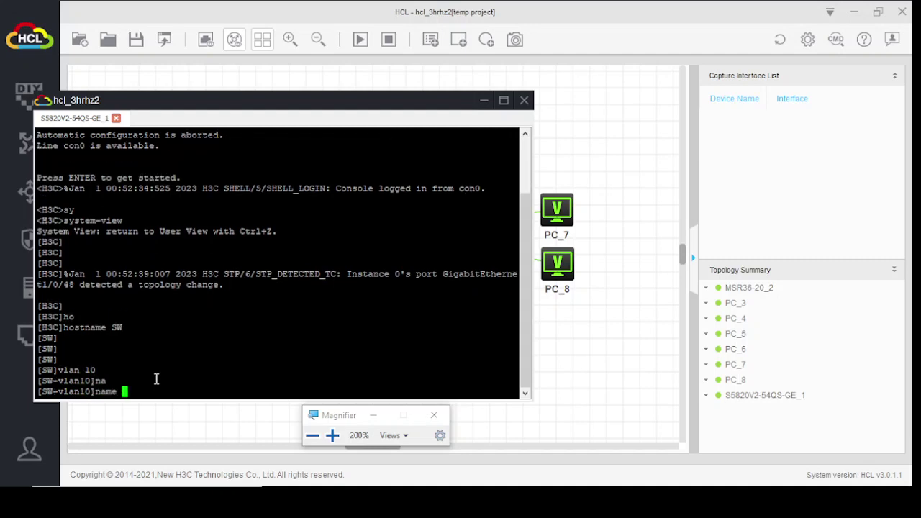
text(IT)
key(Return)
key(Return)
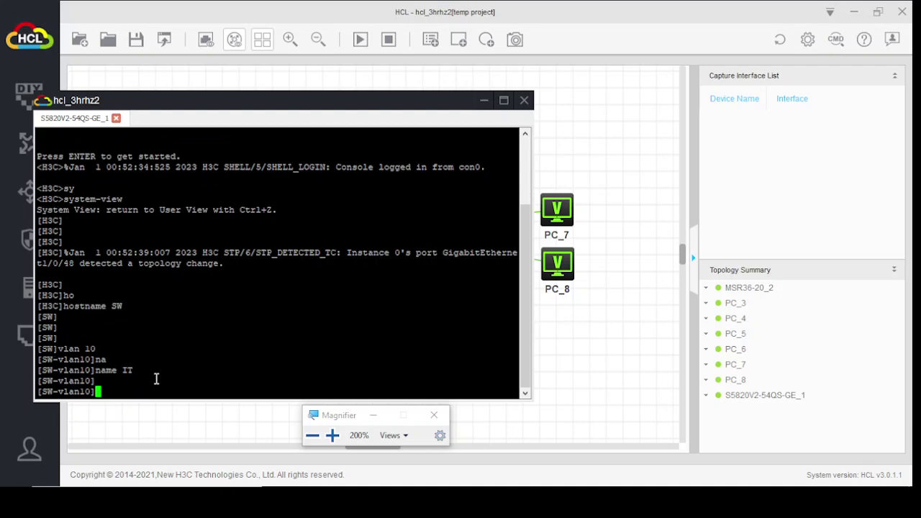
text(quit)
key(Return)
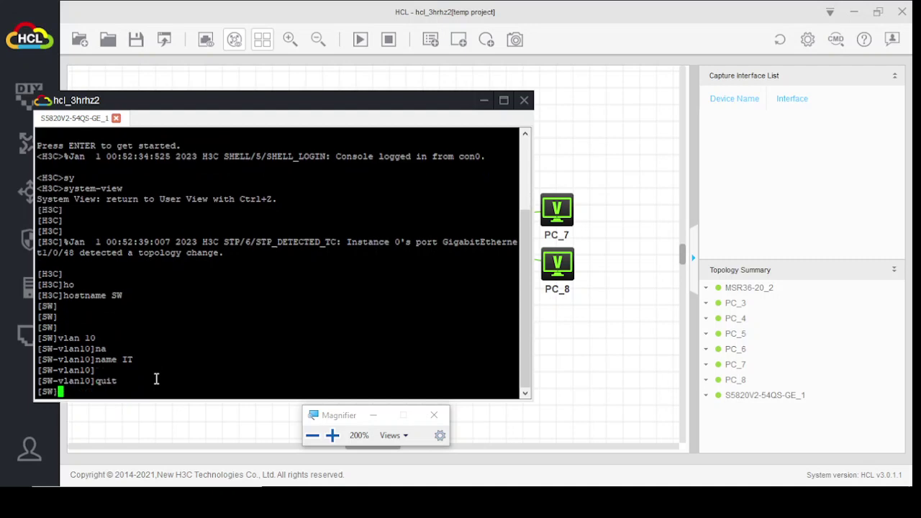
Step: Create VLAN 20 named HR
text(vlan)
key(Tab)
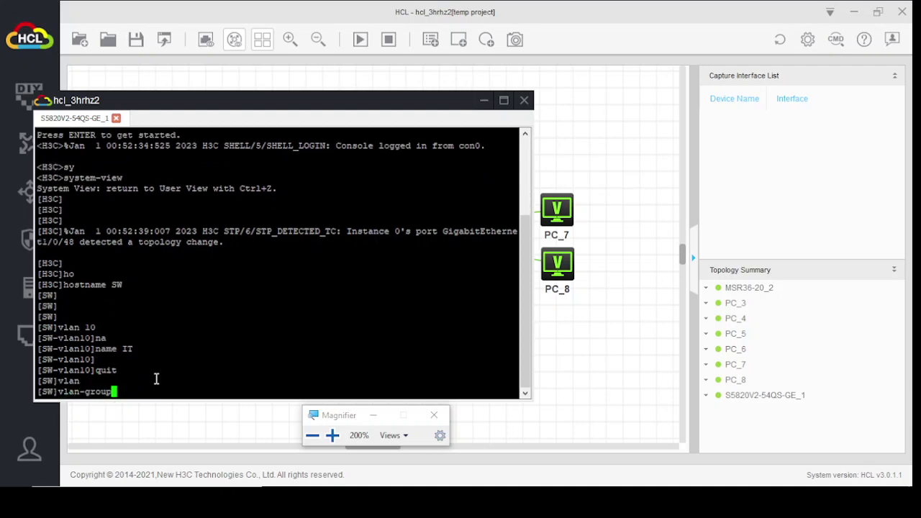
key(BackSpace)
key(BackSpace)
key(BackSpace)
key(BackSpace)
key(BackSpace)
key(BackSpace)
text(20)
key(Return)
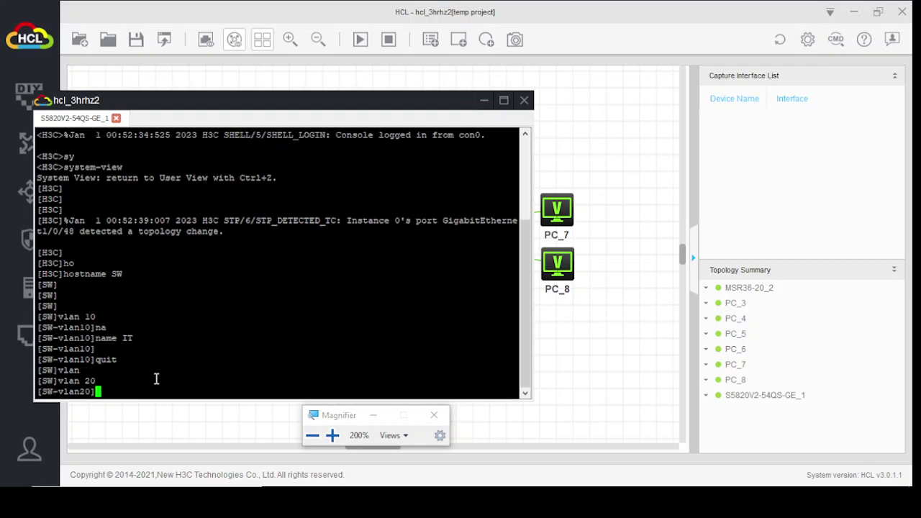
text(nam)
key(Tab)
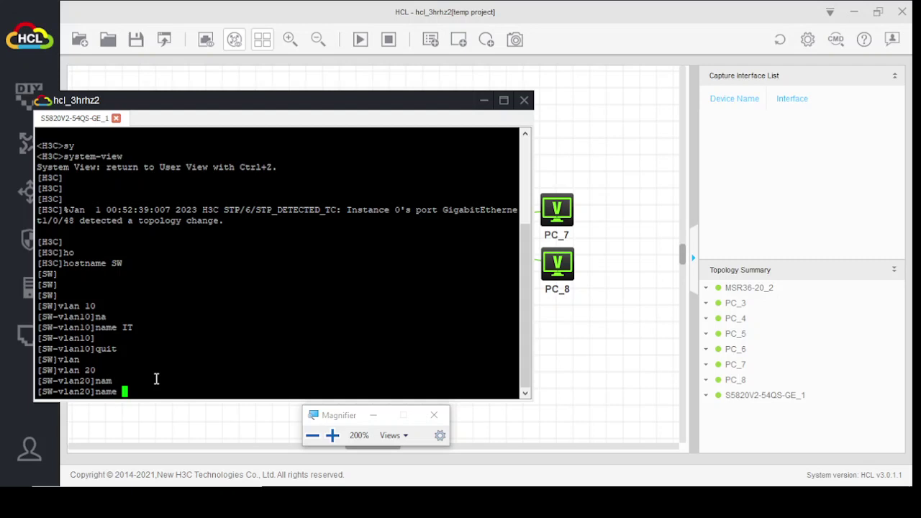
text(HR)
key(Return)
key(Return)
key(Return)
key(Return)
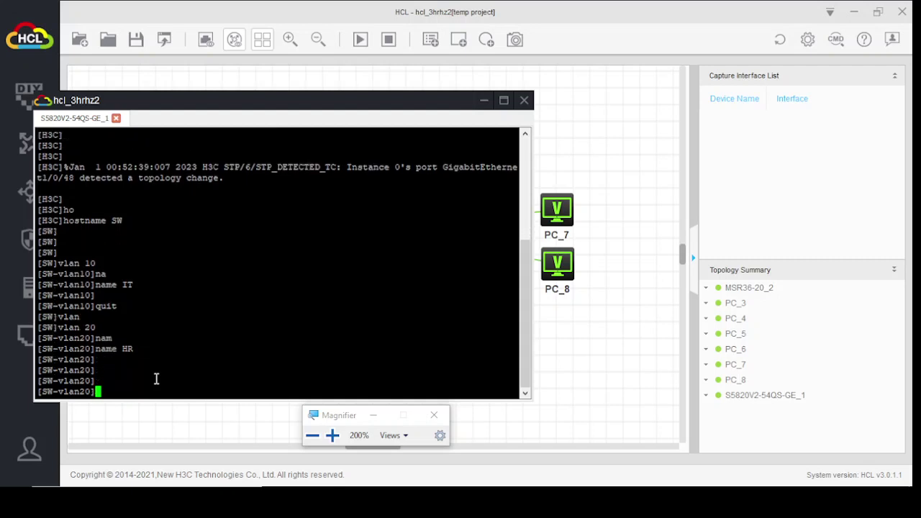
text(quit)
key(Return)
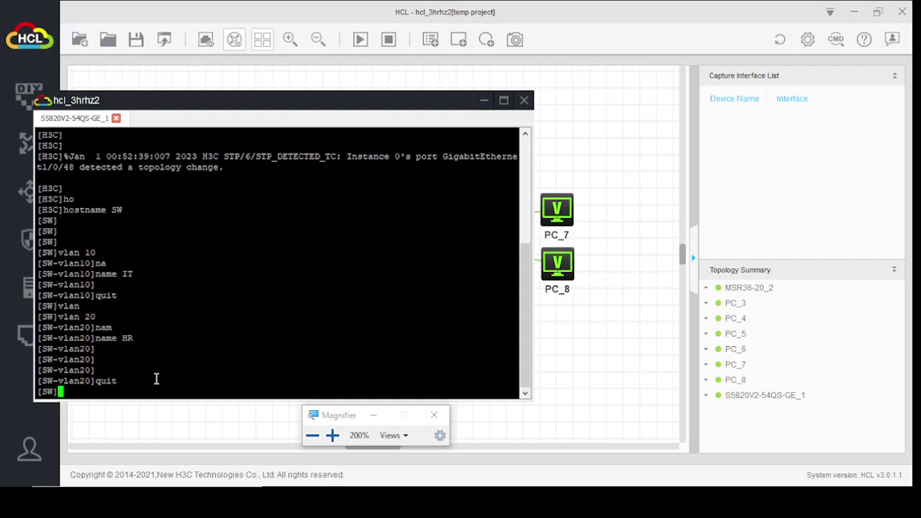
Step: Create VLAN 30 named Finance
text(vlan 30)
key(Return)
key(Return)
key(Return)
key(Return)
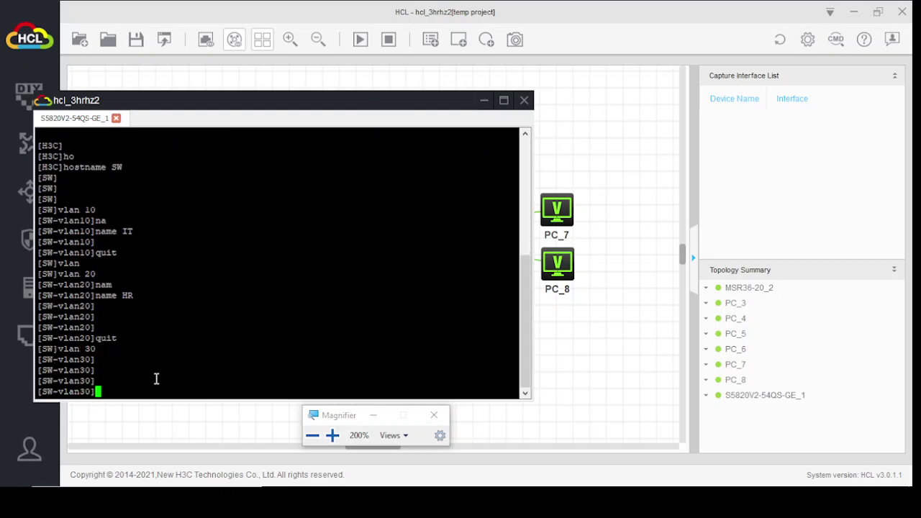
text(name)
key(Tab)
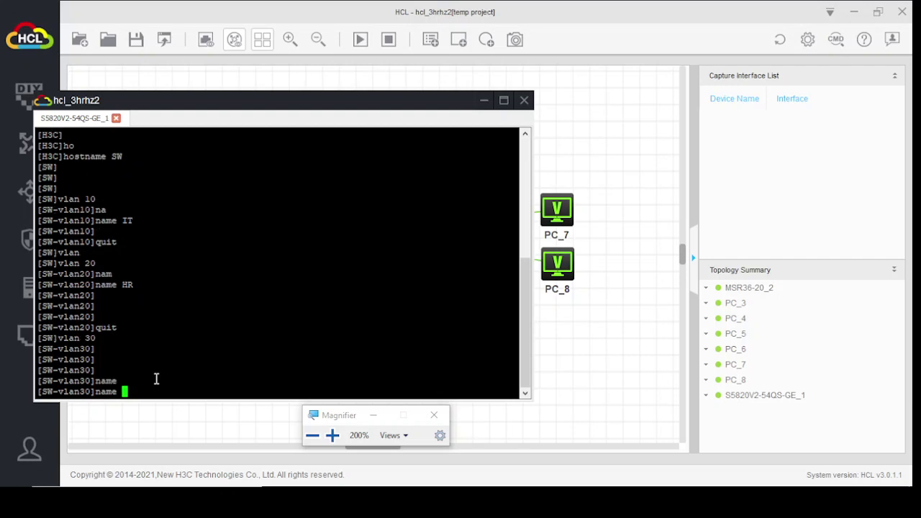
text(Finance)
key(Return)
key(Return)
key(Return)
key(Return)
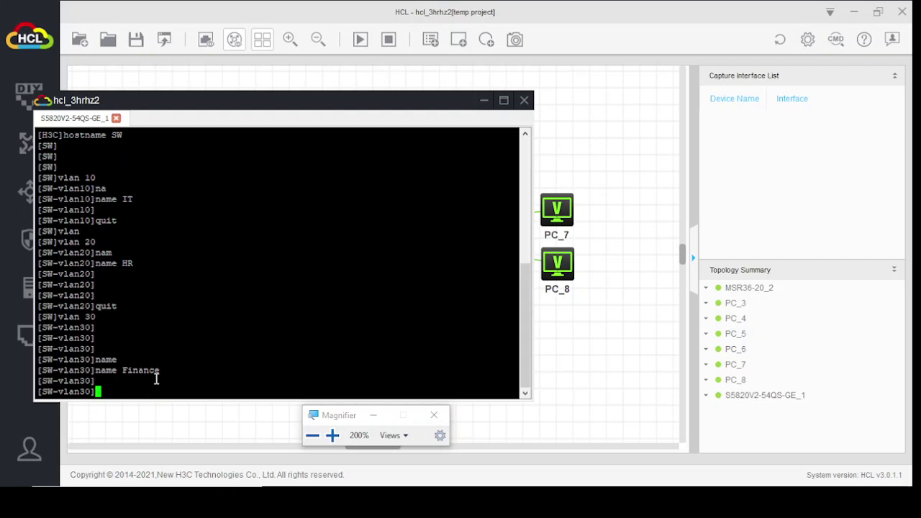
text(quit)
key(Return)
key(Return)
key(Return)
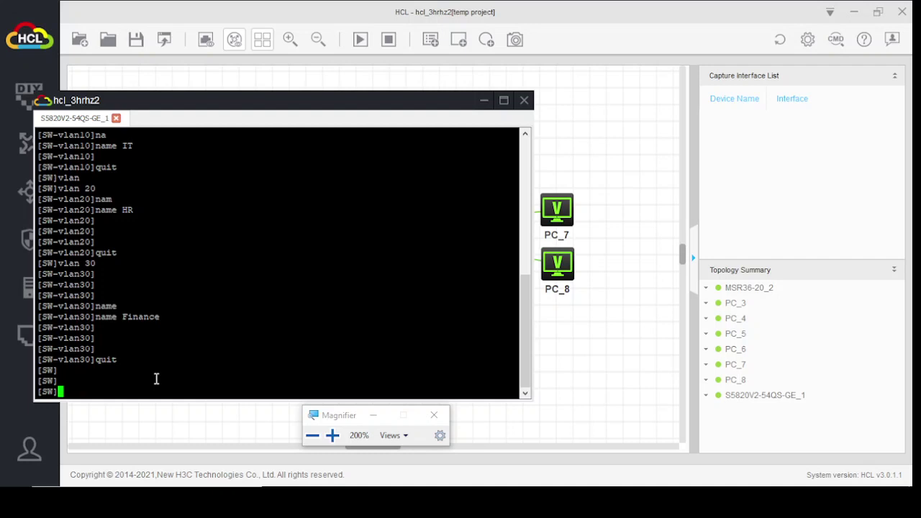
Step: Select the interface range GigabitEthernet 1/0/1 to GigabitEthernet 1/0/5
text(inter)
key(Tab)
text(r)
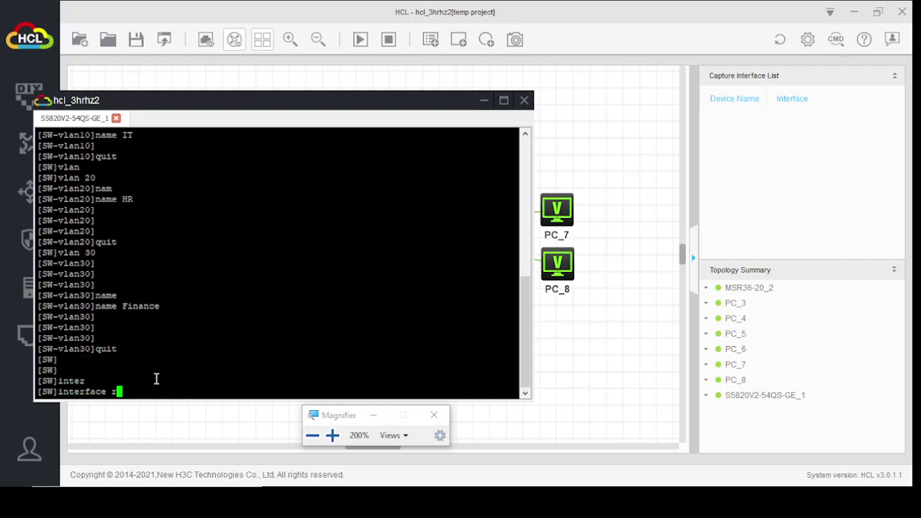
key(Tab)
text(gi)
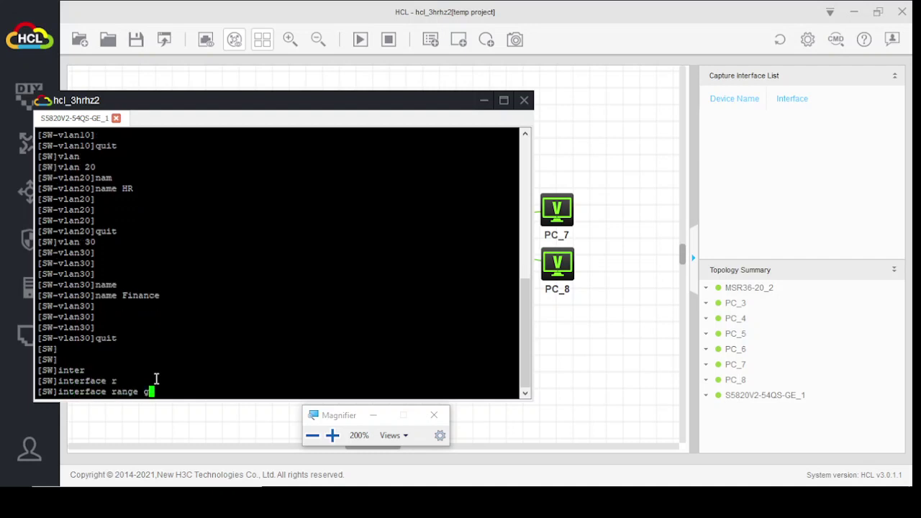
key(Tab)
text(1/0/)
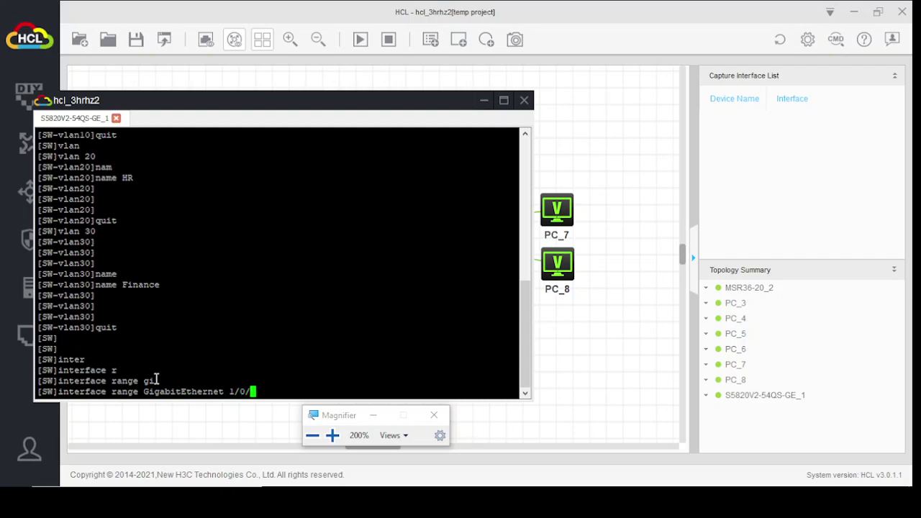
text(1 to Gigabi)
key(Tab)
text(1/0/)
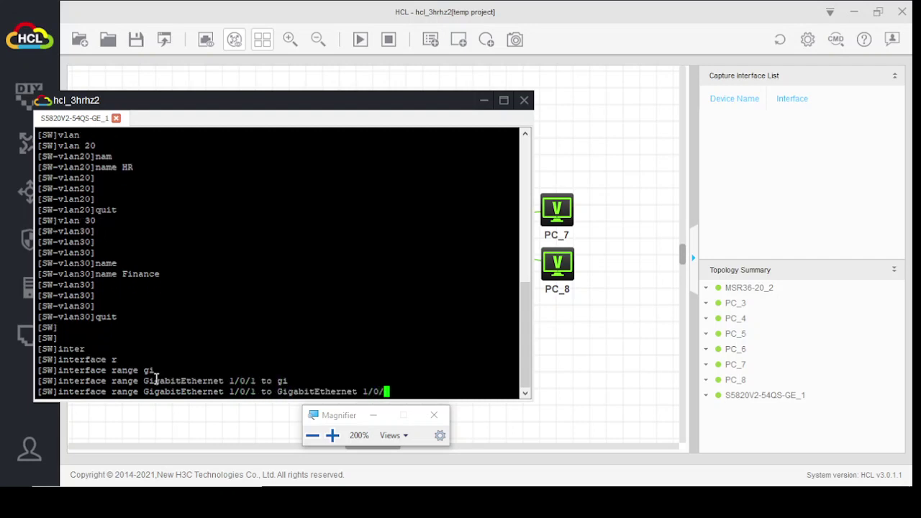
text(5)
key(Return)
key(Return)
key(Return)
key(Return)
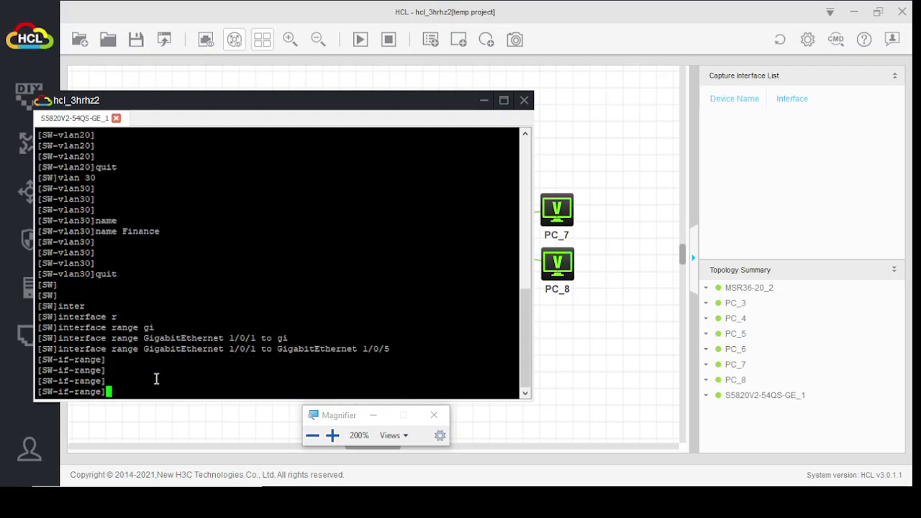
Step: Set the port range's link type to access
text(por)
key(Tab)
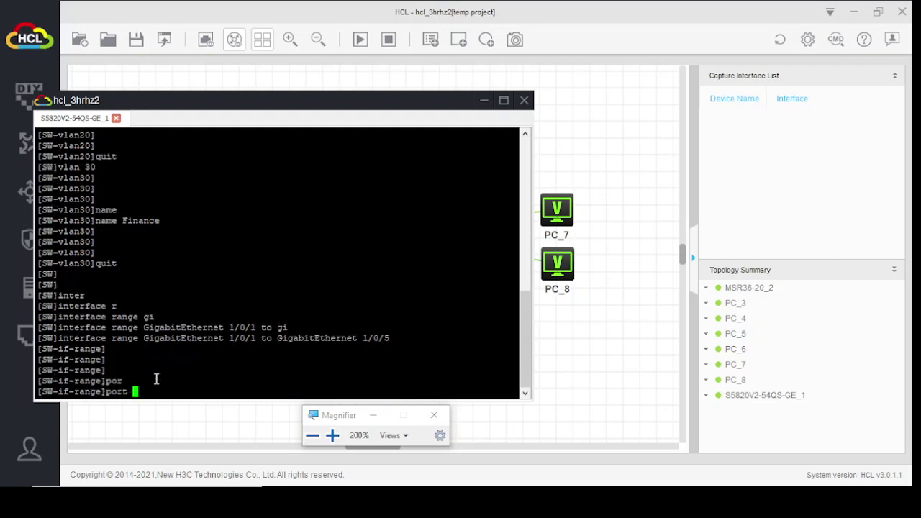
text(li)
key(Tab)
text(t)
key(Tab)
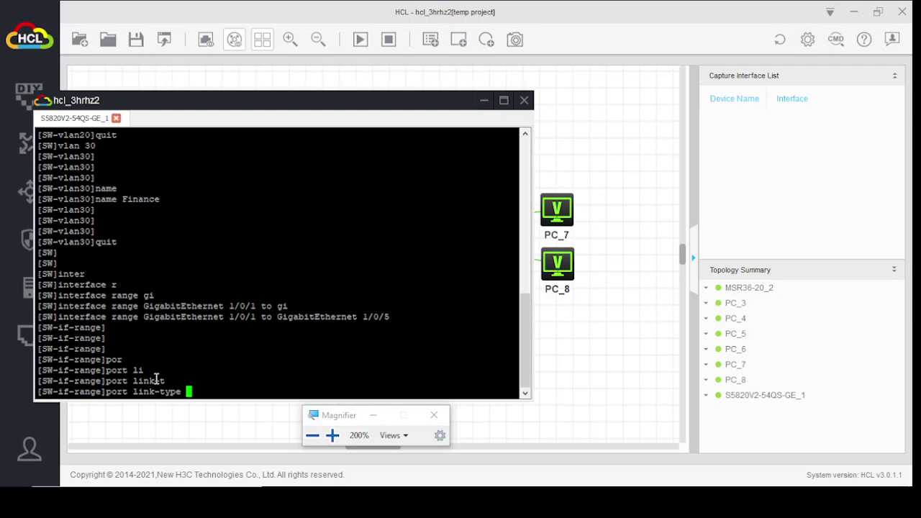
text(ac)
key(Tab)
key(Return)
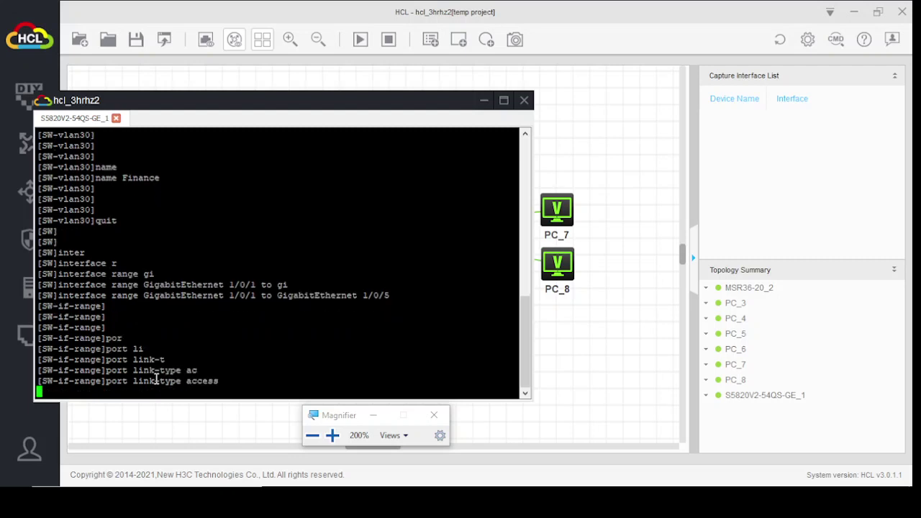
Step: Assign the port range to access VLAN 10 and quit to system view
text(por)
key(Tab)
text(ac)
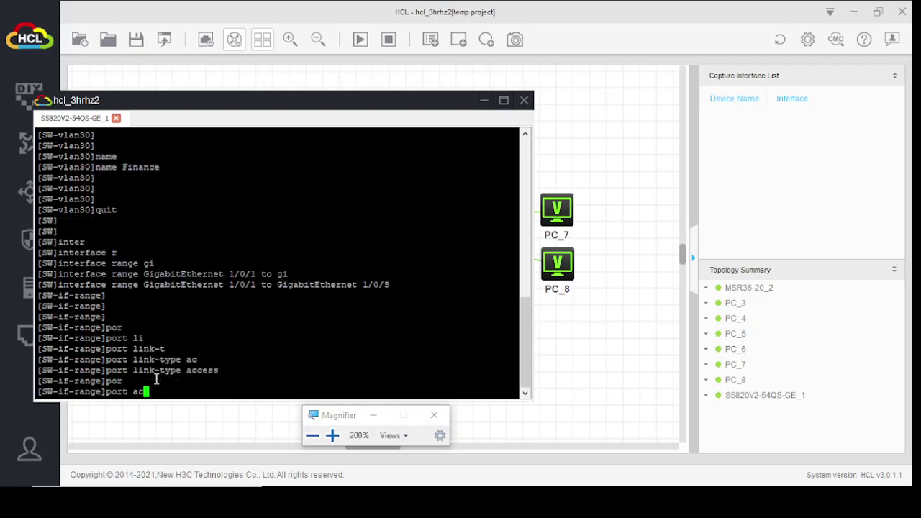
key(Tab)
text(vl)
key(Tab)
text(10)
key(Return)
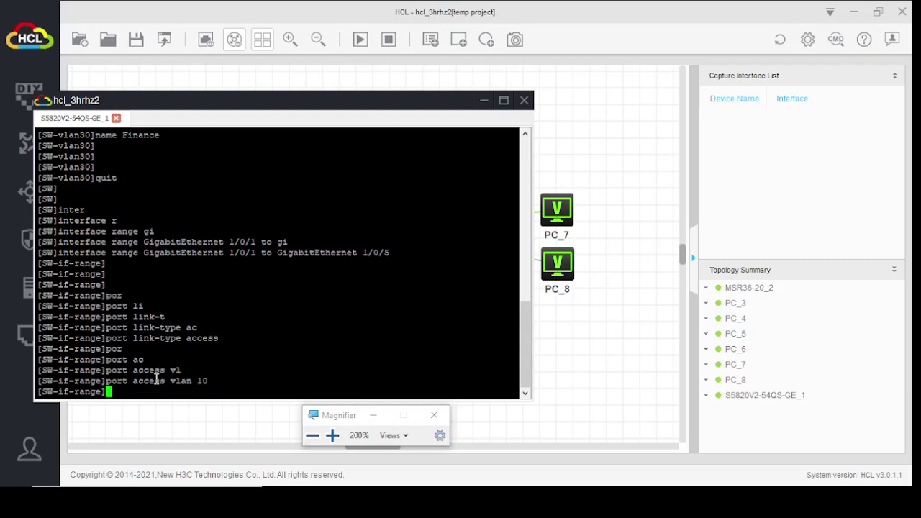
key(Return)
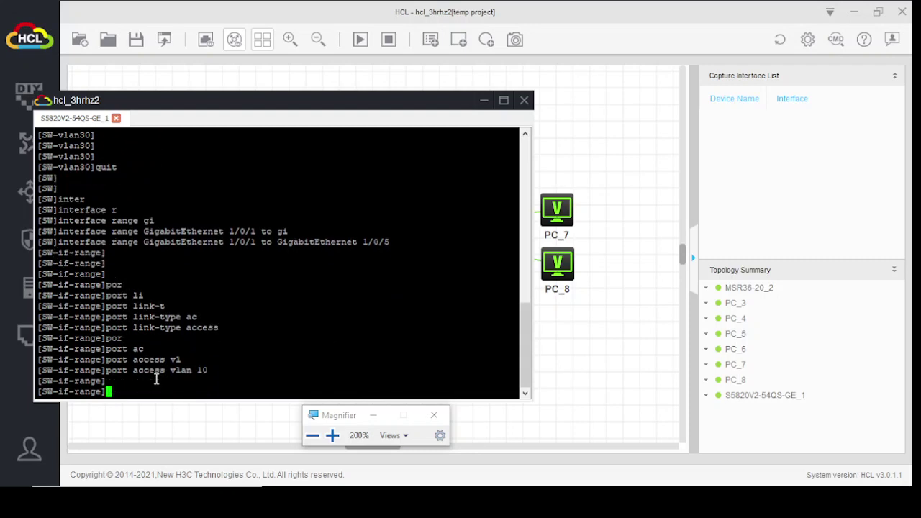
text(quit)
key(Return)
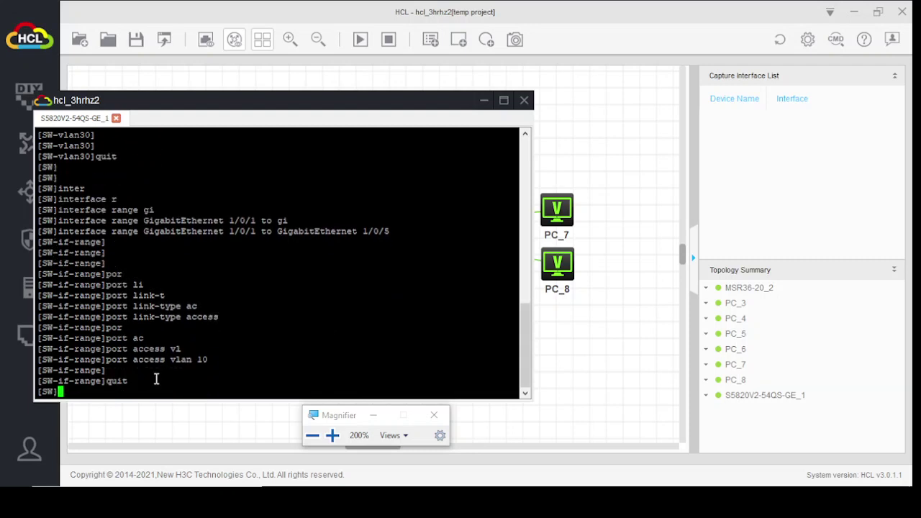
Step: Enter the interface range GigabitEthernet 1/0/6 to GigabitEthernet 1/0/10
text(inter)
key(Tab)
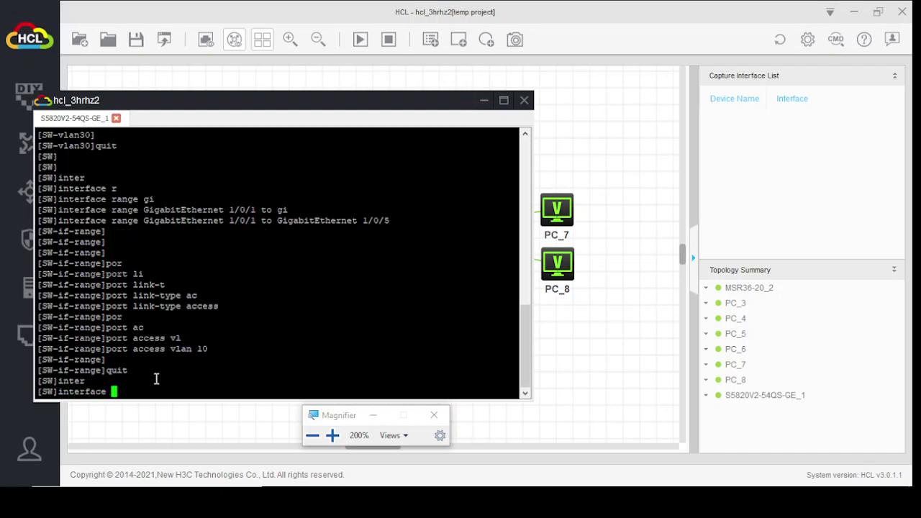
text(r)
key(Tab)
text(gi)
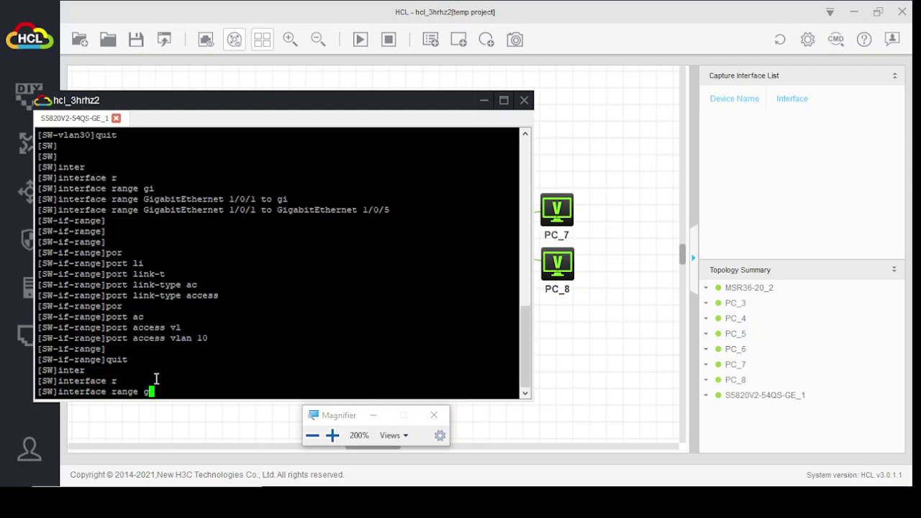
key(Tab)
text(1/0/)
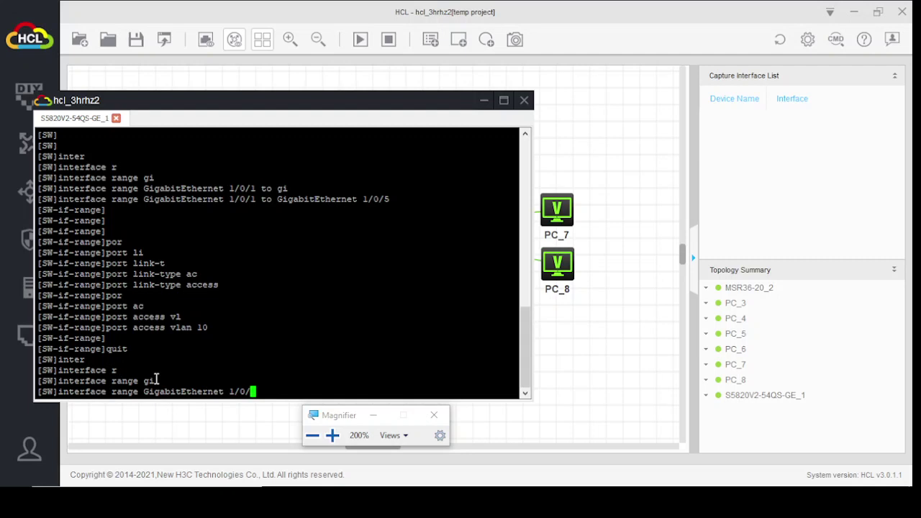
text(6 to Gigabi)
key(Tab)
text(1/0/)
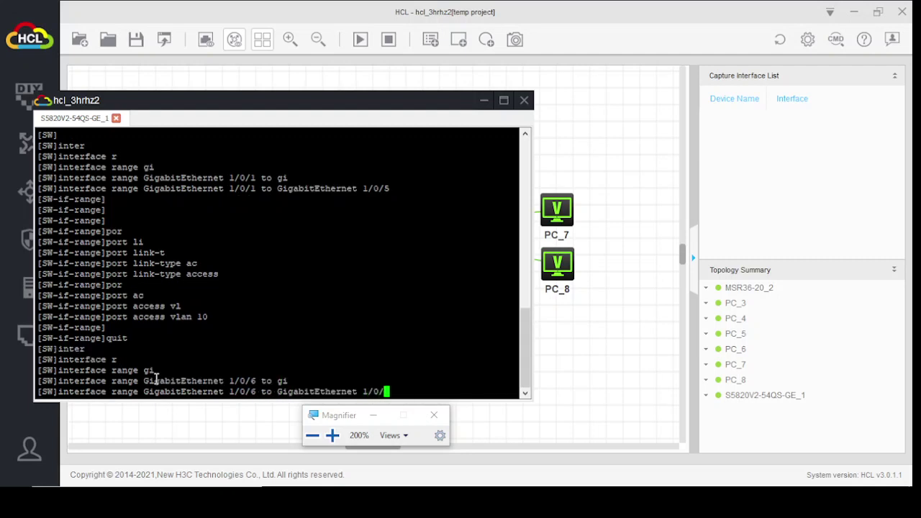
text(10)
key(Return)
key(Return)
key(Return)
key(Return)
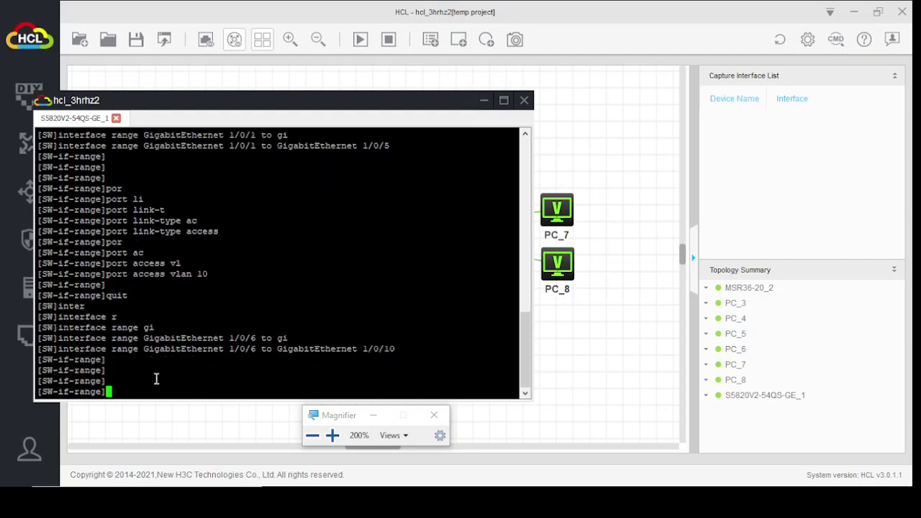
Step: Set the link type of ports 1/0/6–1/0/10 to access
text(por)
key(Tab)
text(lin)
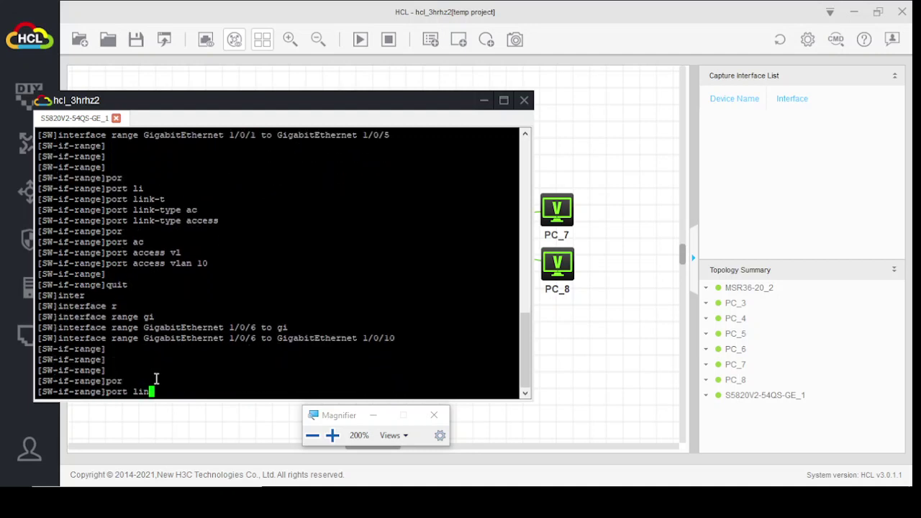
key(Tab)
text(t)
key(Tab)
text(ac)
key(Tab)
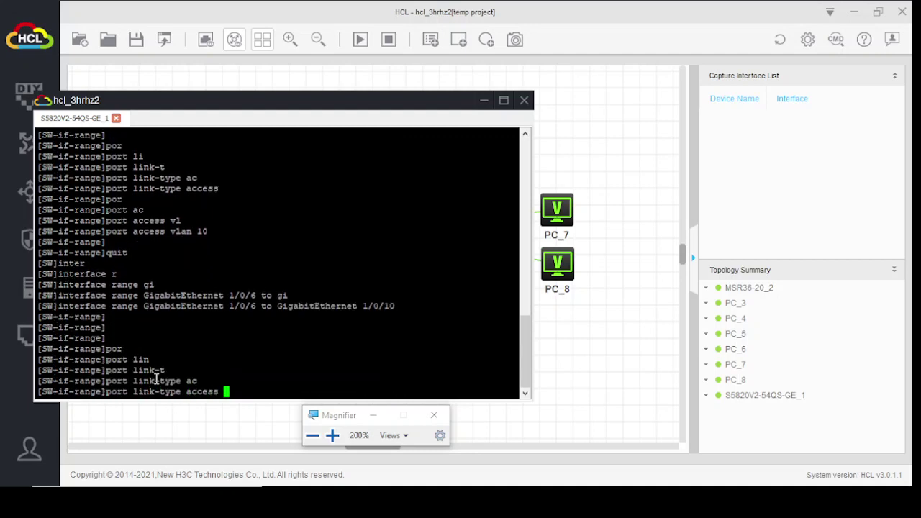
key(Return)
Step: Assign the port range to VLAN 20 and quit back to system view
text(por)
key(Tab)
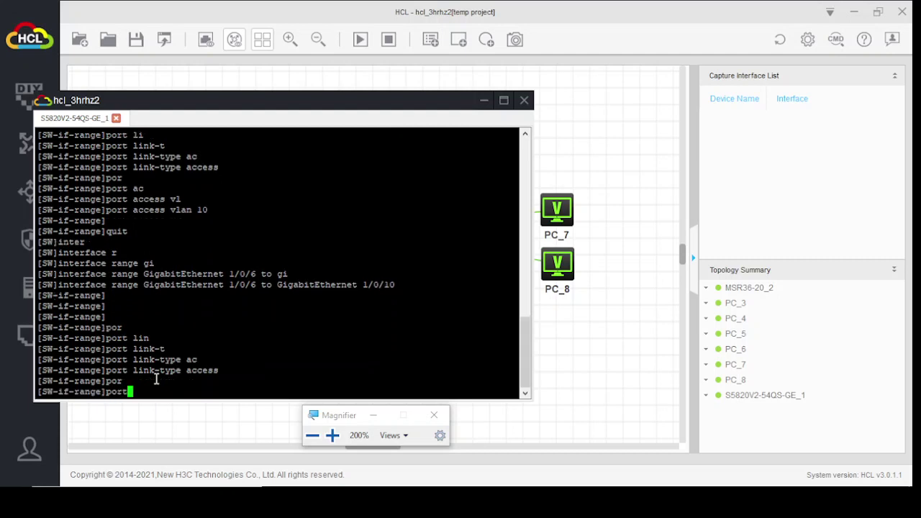
text(ac)
key(Tab)
text(vl)
key(Tab)
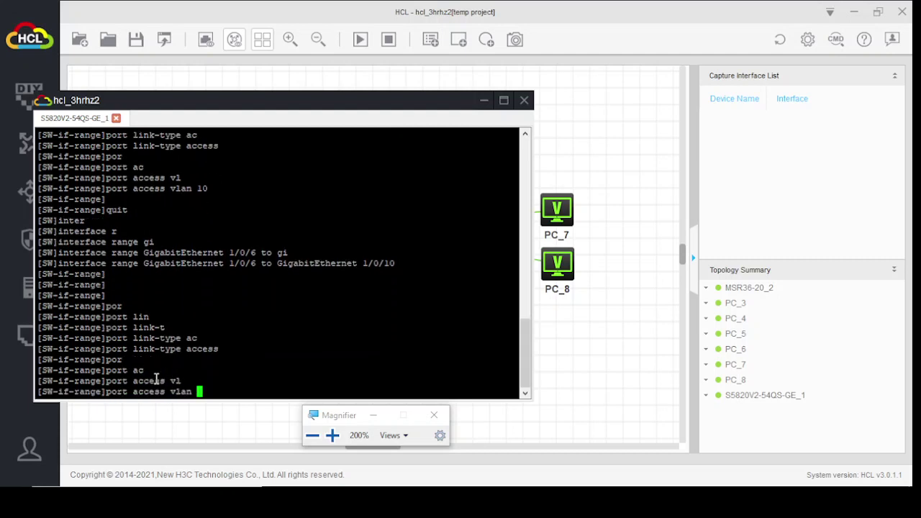
text(20)
key(Return)
text(quit)
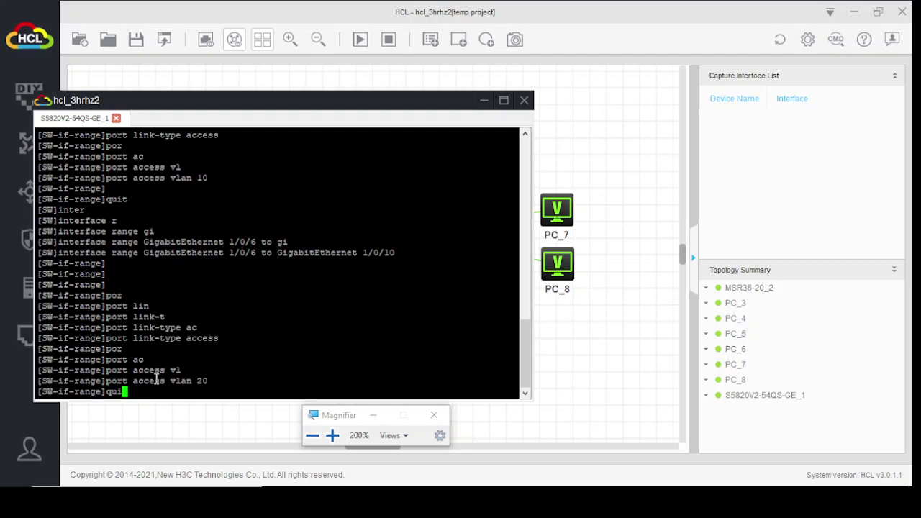
key(Return)
Step: Enter the interface range GigabitEthernet 1/0/11 to GigabitEthernet 1/0/15
text(inter)
key(Tab)
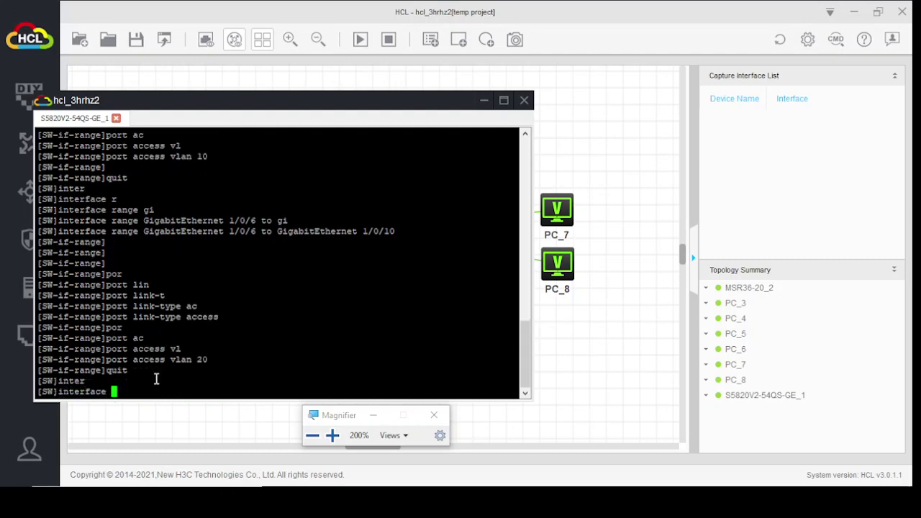
text(gi)
key(Tab)
key(BackSpace)
key(BackSpace)
key(BackSpace)
key(BackSpace)
key(BackSpace)
key(BackSpace)
key(BackSpace)
key(BackSpace)
key(BackSpace)
key(BackSpace)
key(BackSpace)
key(BackSpace)
key(BackSpace)
key(BackSpace)
key(BackSpace)
key(BackSpace)
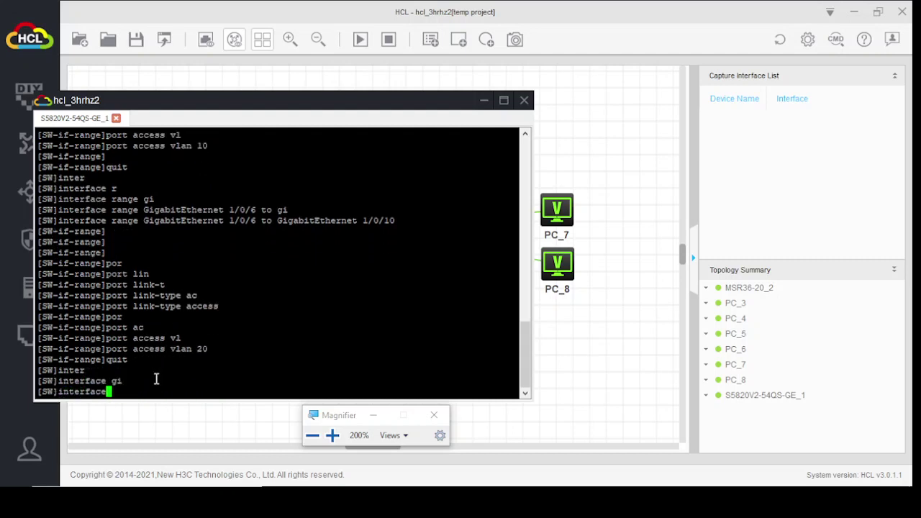
text(r)
key(Tab)
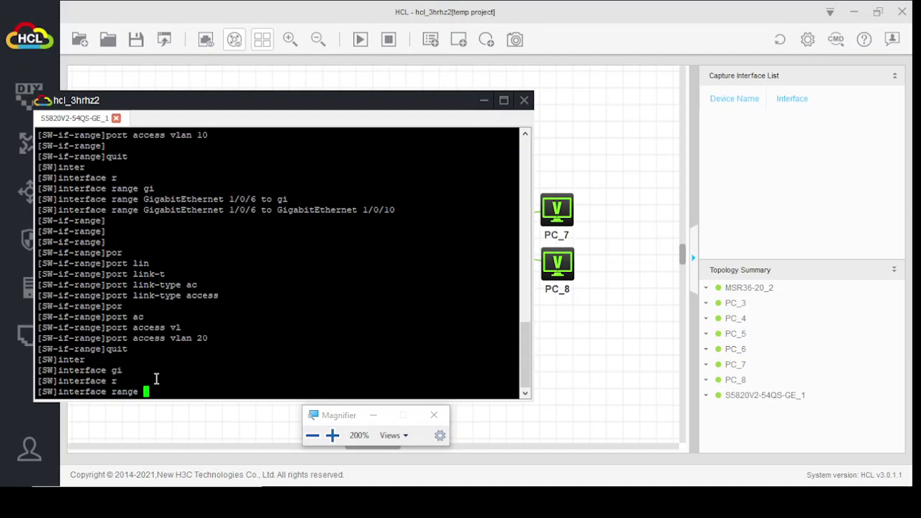
text(gi)
key(Tab)
text(1/0/11 )
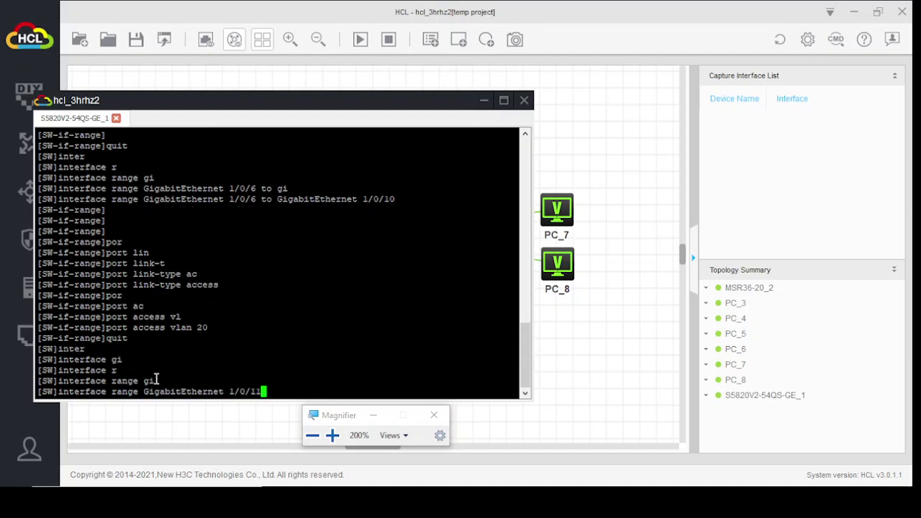
text(to Gigabi)
key(Tab)
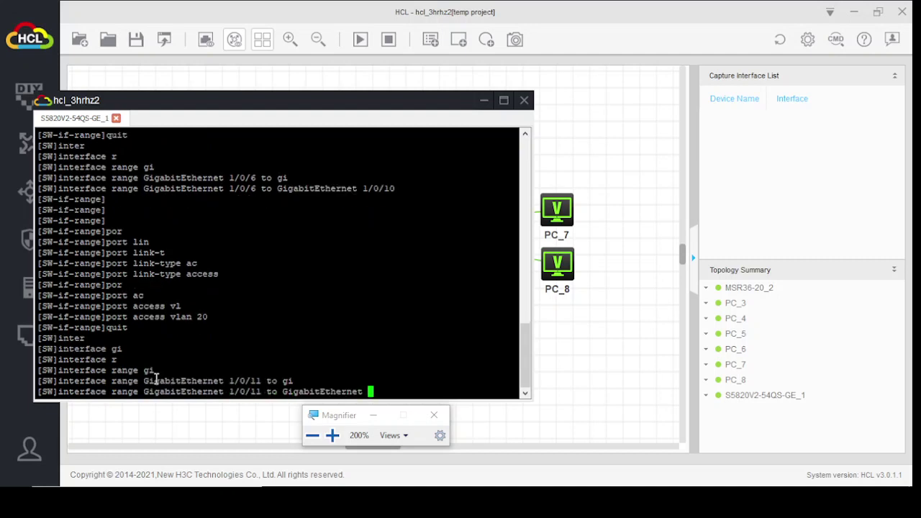
text(1/0/1)
text(5)
key(Return)
key(Return)
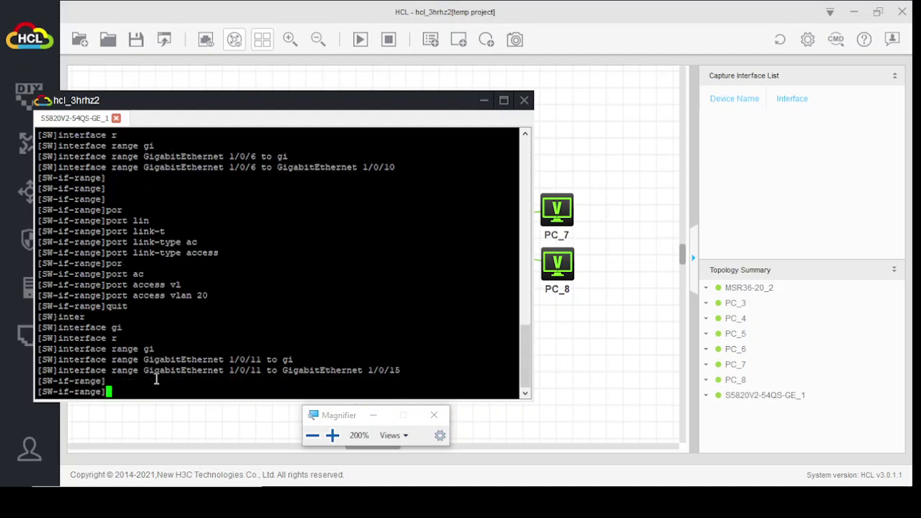
Step: Set the link type of ports 1/0/11–1/0/15 to access
text(por)
key(Tab)
text(li)
key(Tab)
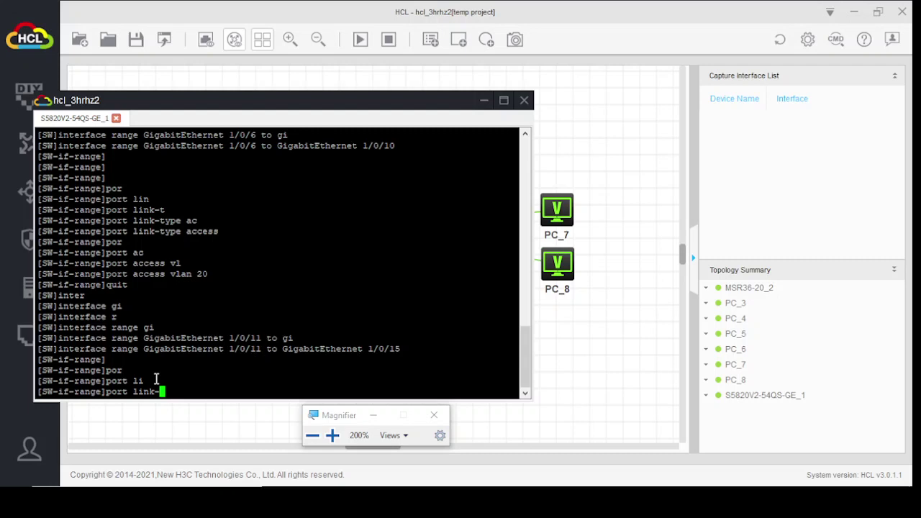
text(t)
key(Tab)
text(ac)
key(Tab)
key(Return)
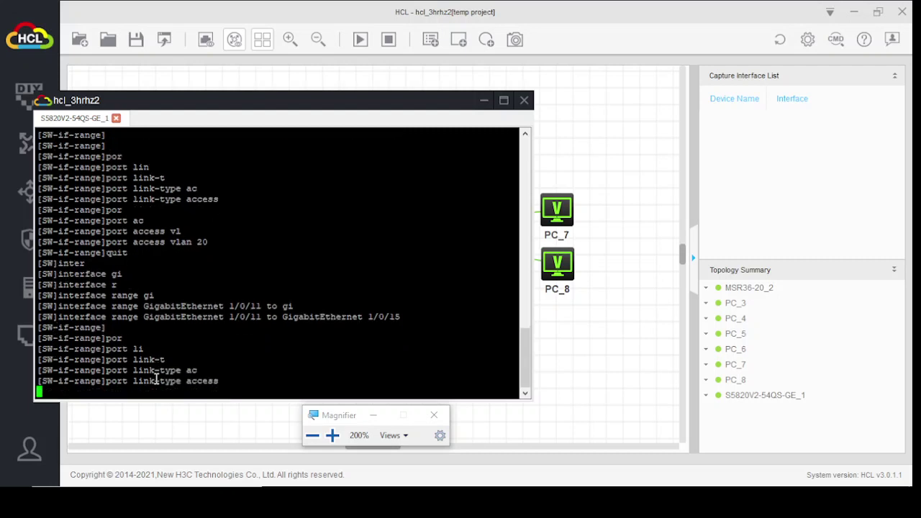
Step: Assign the port range to VLAN 30 with 'port access vlan 30'
text(por)
key(Tab)
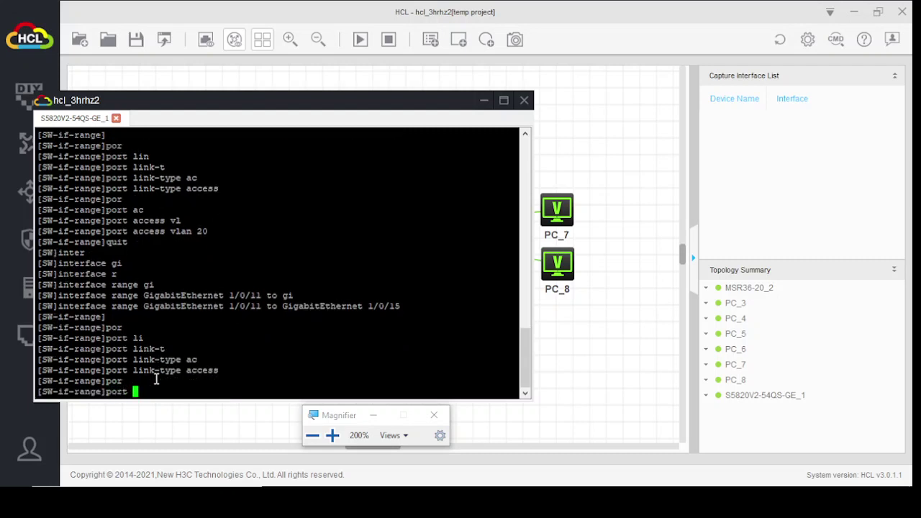
text(ac)
key(Tab)
text(vl)
key(Tab)
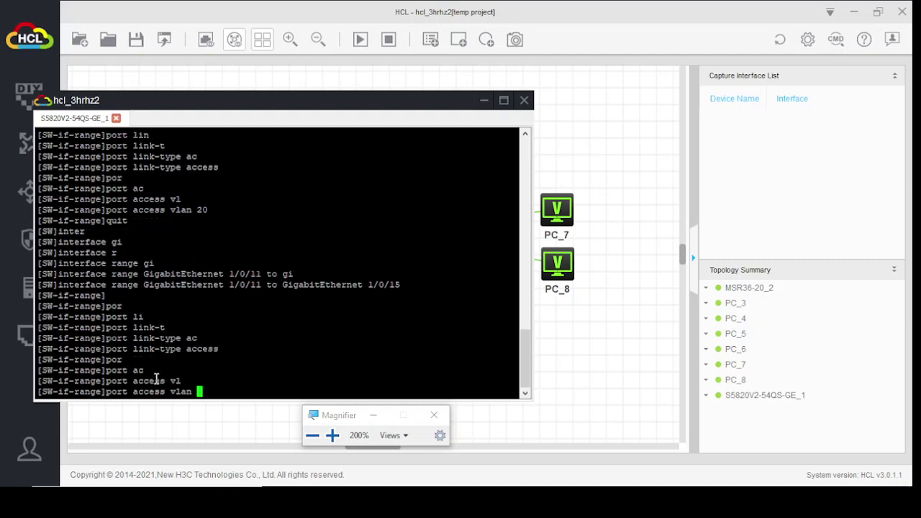
text(30)
key(Return)
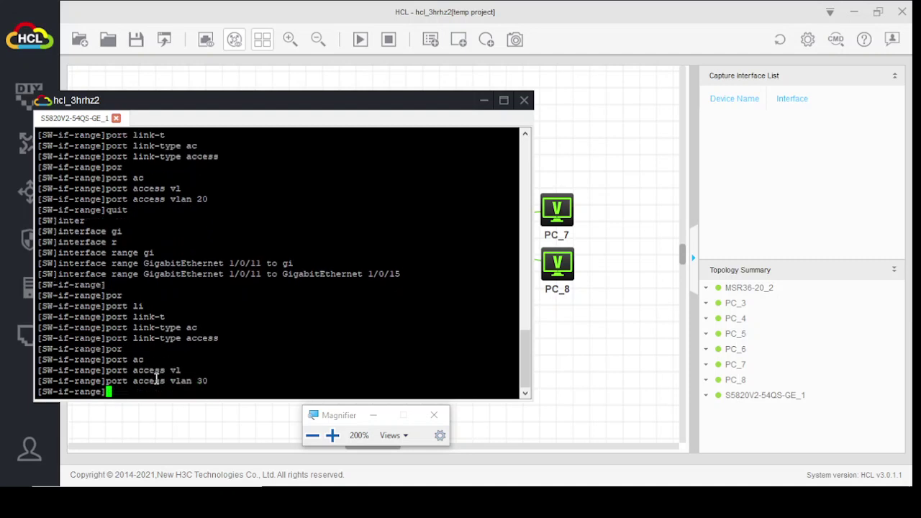
Step: Clear the mistyped prompt text and quit back to system view
key(Return)
text(quit)
key(BackSpace)
key(BackSpace)
key(BackSpace)
key(BackSpace)
key(Home)
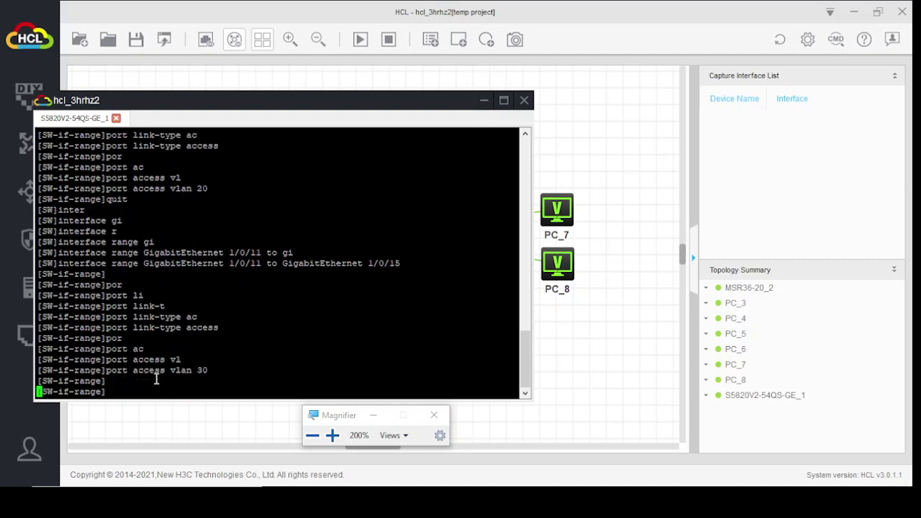
key(Return)
text(ui)
key(BackSpace)
key(BackSpace)
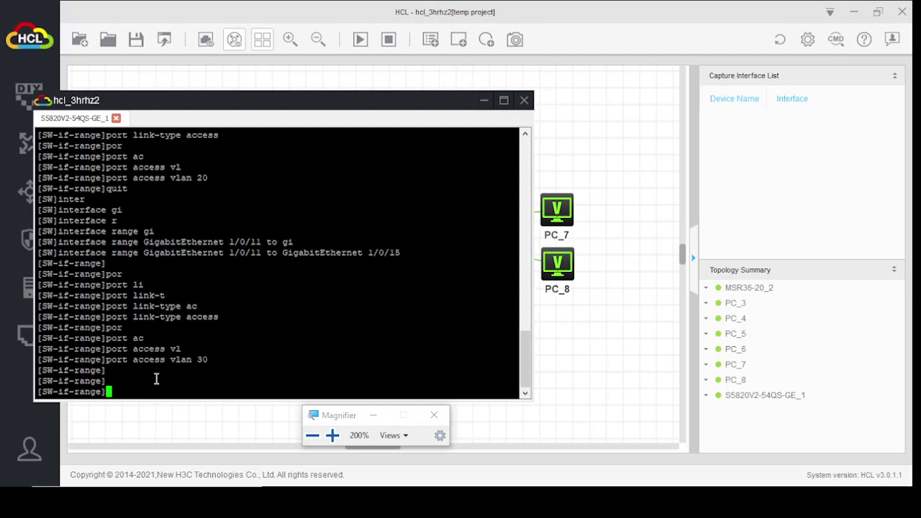
text(quit)
key(Return)
Step: Enter the interface view of GigabitEthernet 1/0/48
text(i)
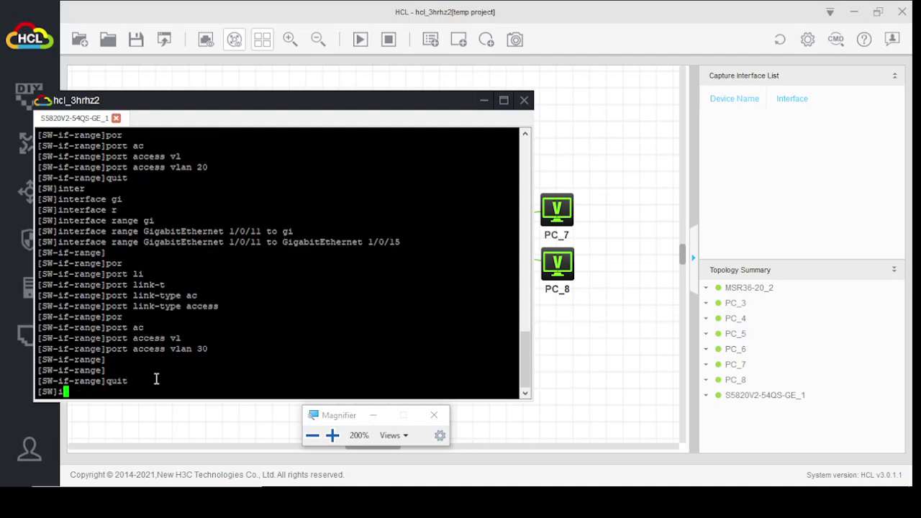
text(nter)
key(Tab)
text(gi)
key(Tab)
text(1/)
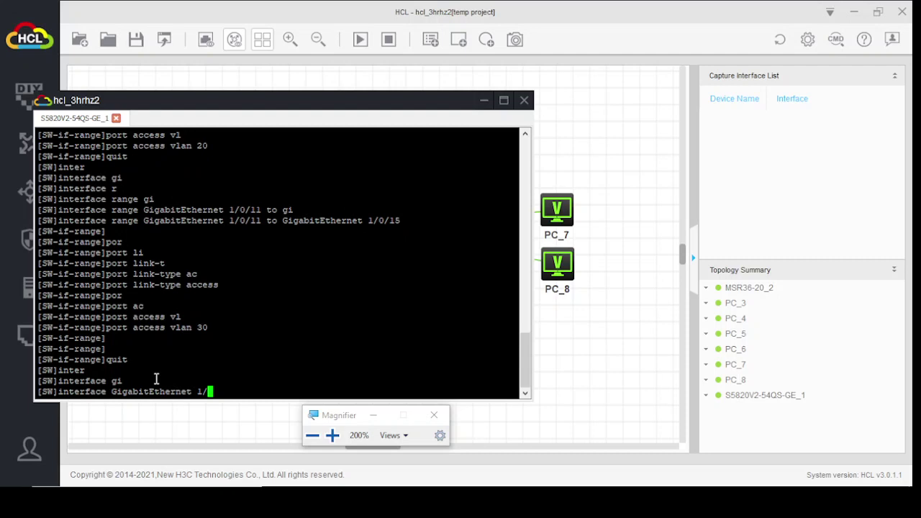
text(0/48)
key(Return)
key(Return)
key(Return)
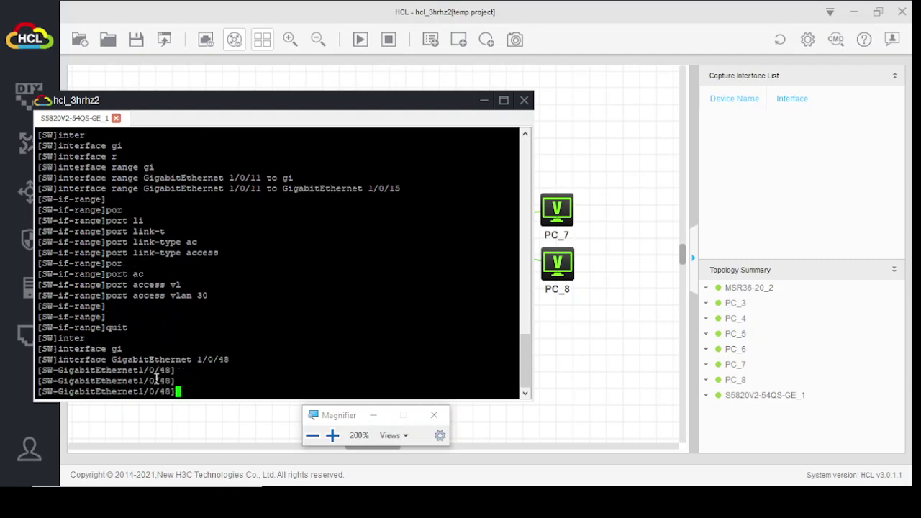
Step: Set port 1/0/48's link type to trunk
text(por)
key(Tab)
text(li)
key(Tab)
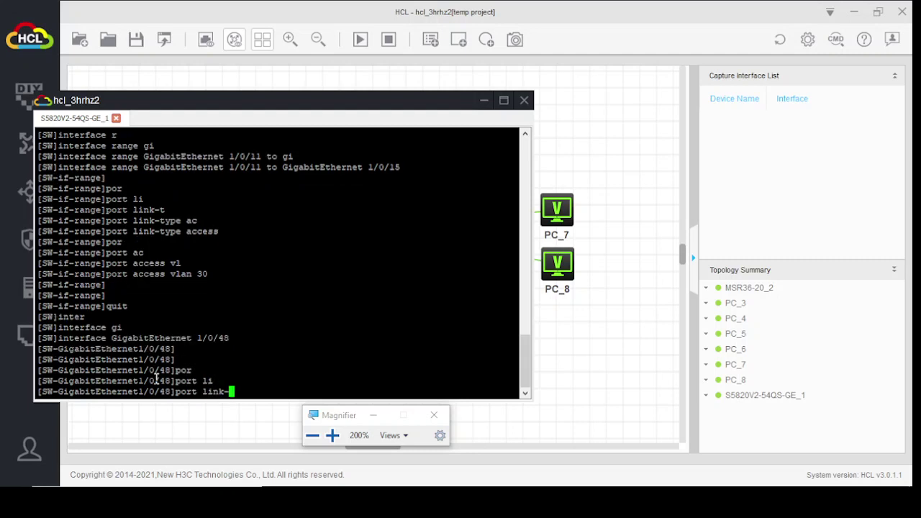
text(t)
key(Tab)
text(tr)
key(Tab)
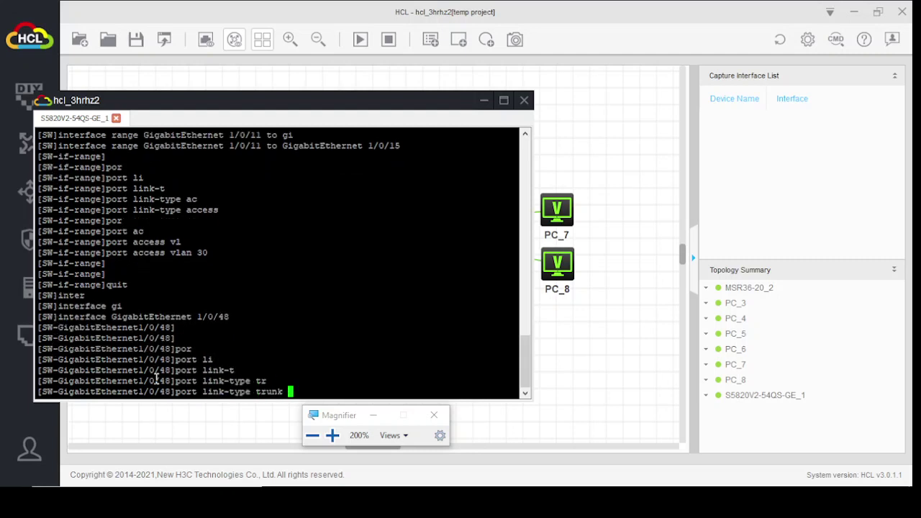
key(Return)
Step: Permit VLANs 10, 20 and 30 on the trunk
text(por)
key(Tab)
text(tr)
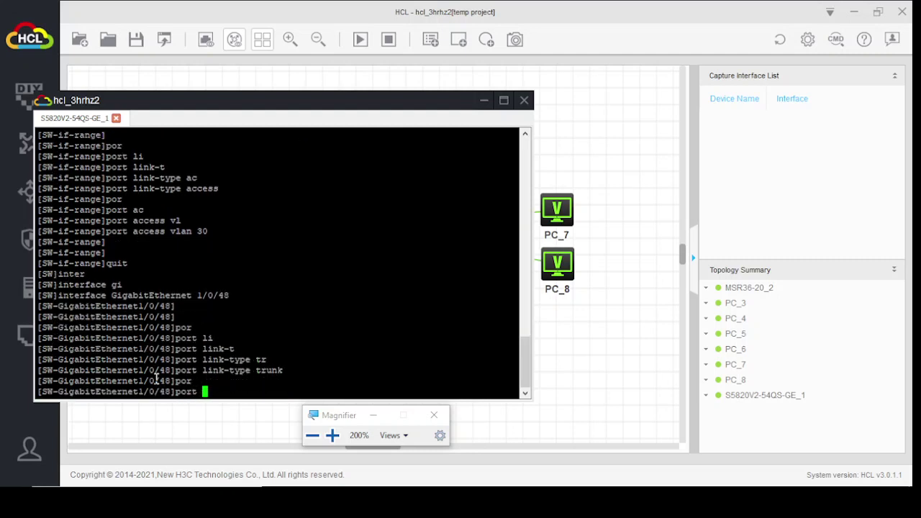
key(Tab)
text(pe)
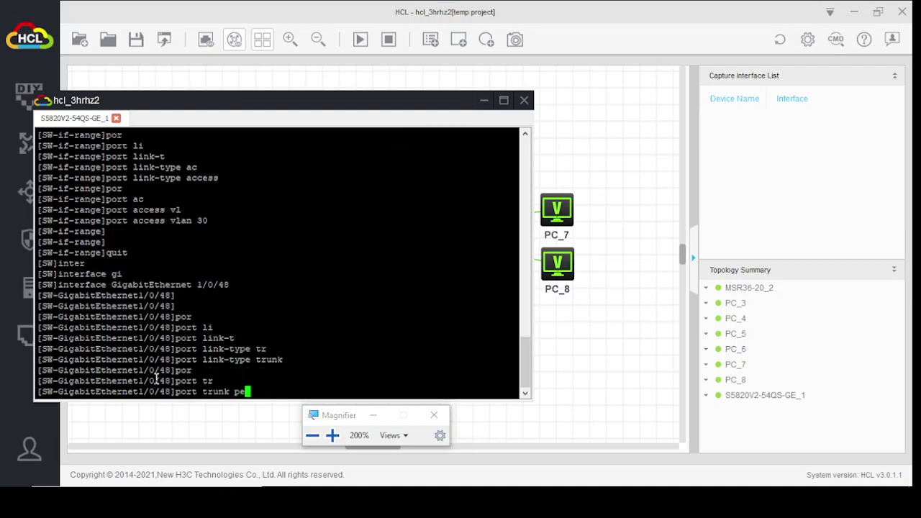
key(Tab)
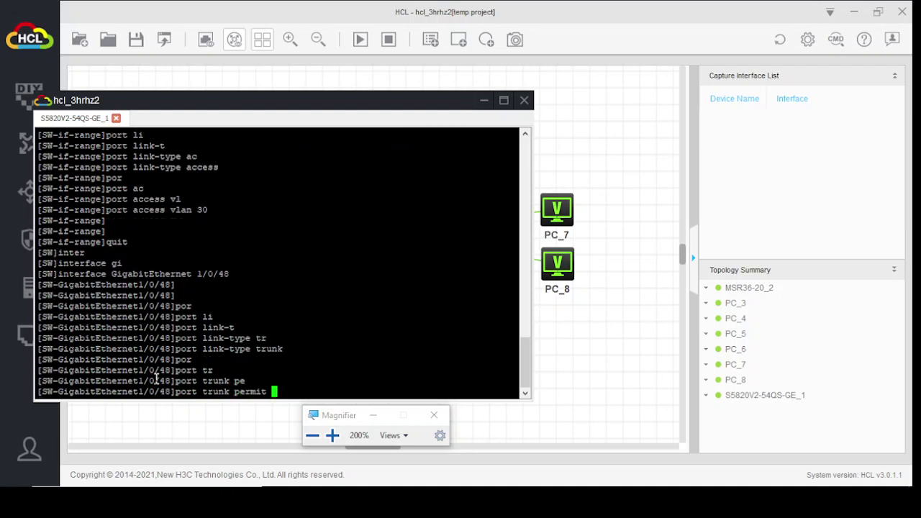
text(v)
key(Tab)
text(10 20 30)
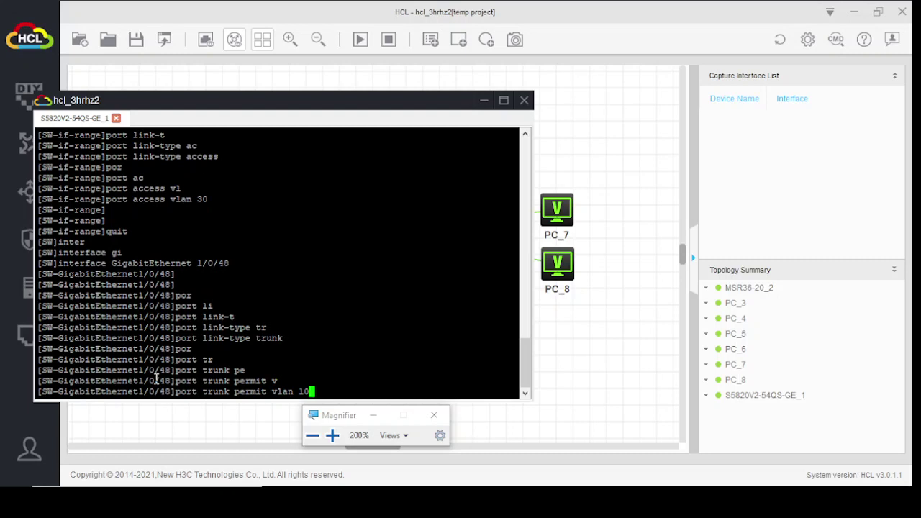
key(Return)
key(Return)
key(Return)
key(Return)
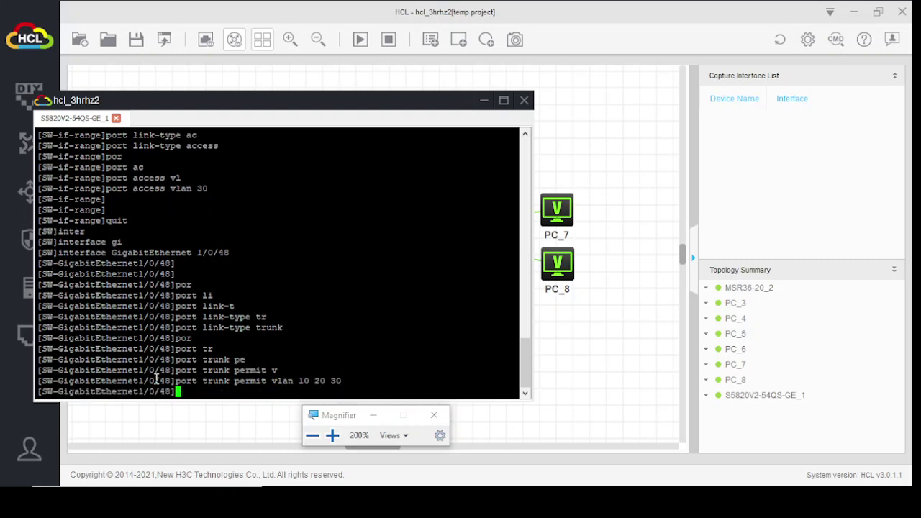
key(Return)
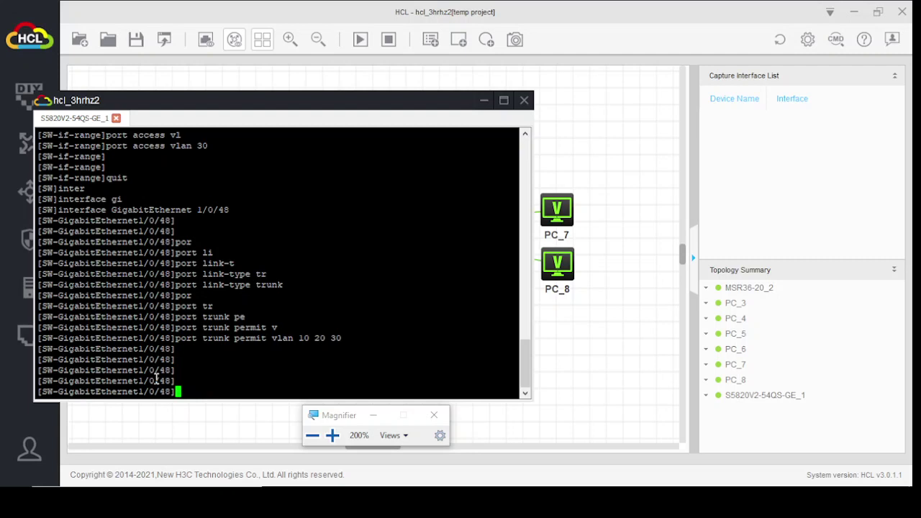
Step: Quit the interface view and save the configuration to flash:/startup.cfg, confirming with y
text(quit)
key(Return)
key(Return)
key(Return)
key(Return)
text(s)
key(Return)
text(showv)
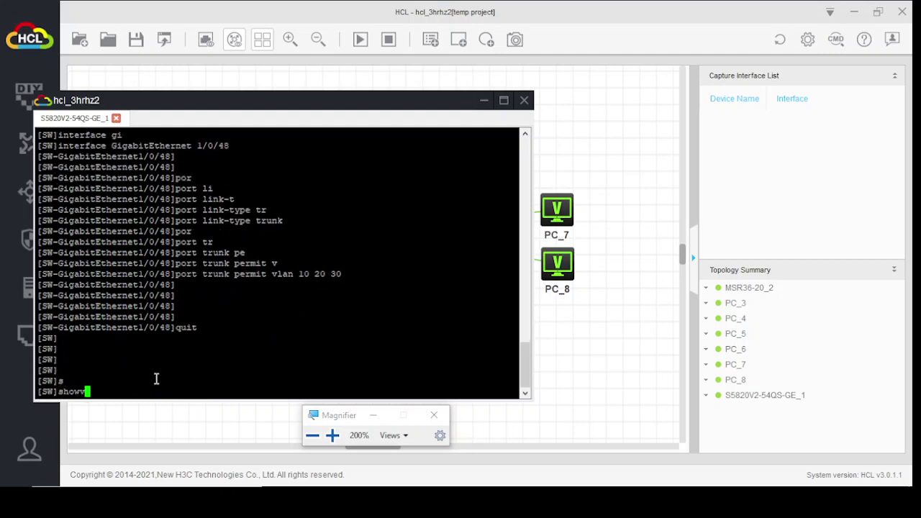
key(Return)
key(Up)
key(BackSpace)
key(BackSpace)
key(BackSpace)
key(BackSpace)
text(av)
key(Return)
key(Up)
text(e)
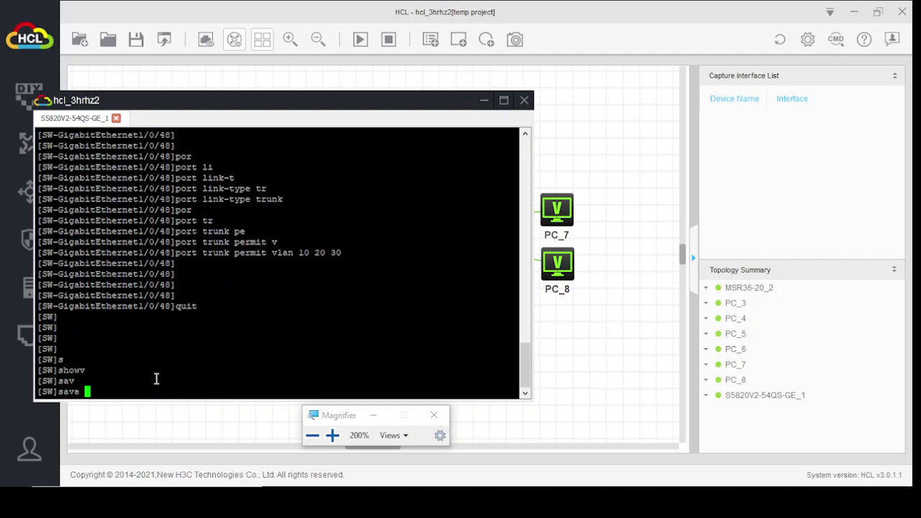
key(Return)
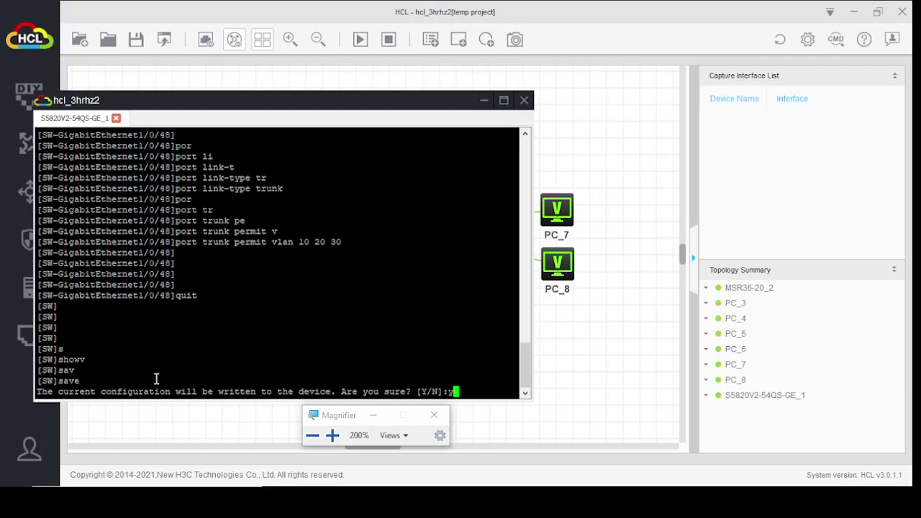
text(y)
key(Return)
key(Return)
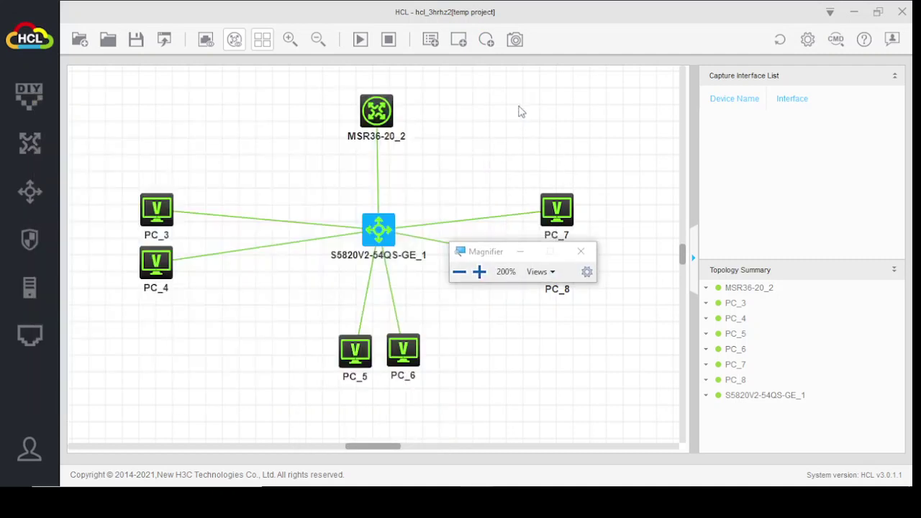
Step: Close the switch console, open MSR36-20_2's console and abort auto-configuration to reach <H3C>
click(524, 101)
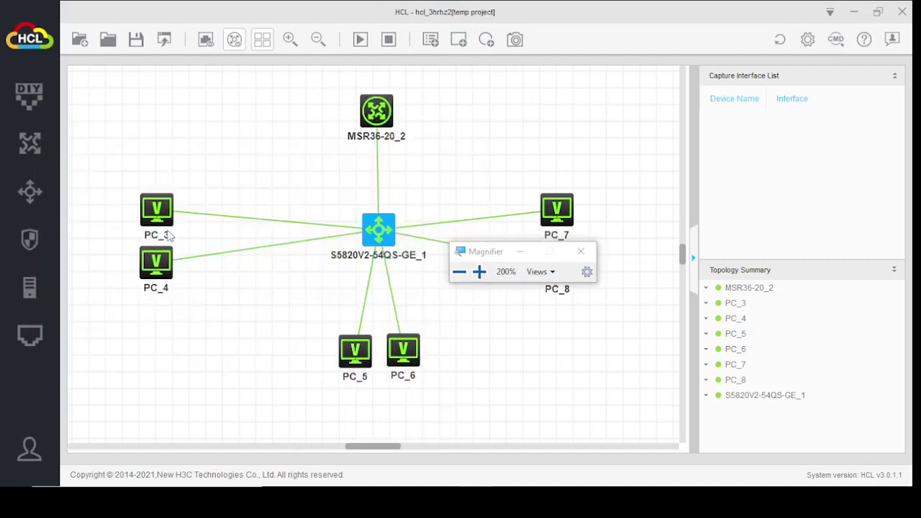
click(378, 111)
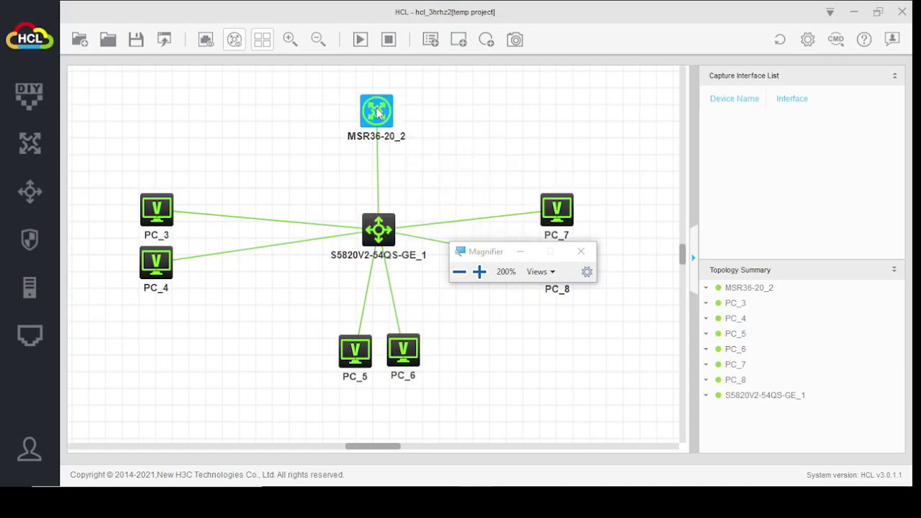
double_click(378, 113)
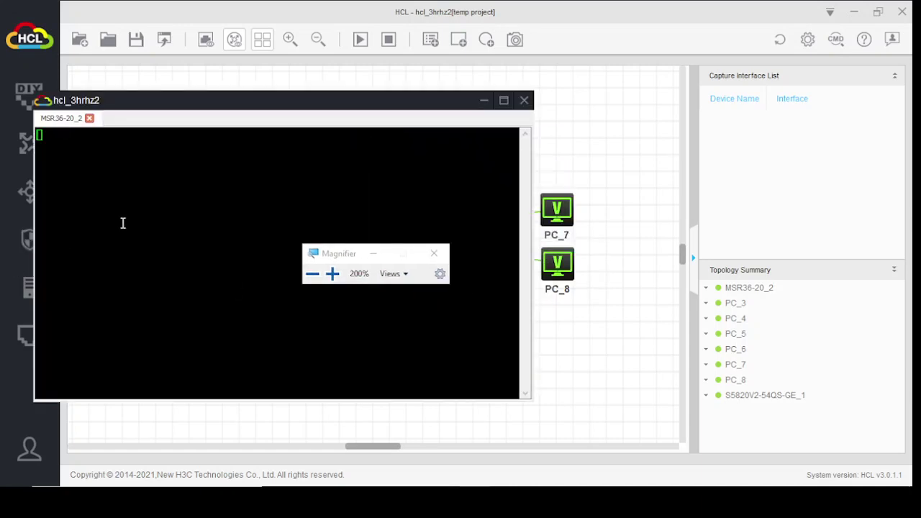
click(76, 137)
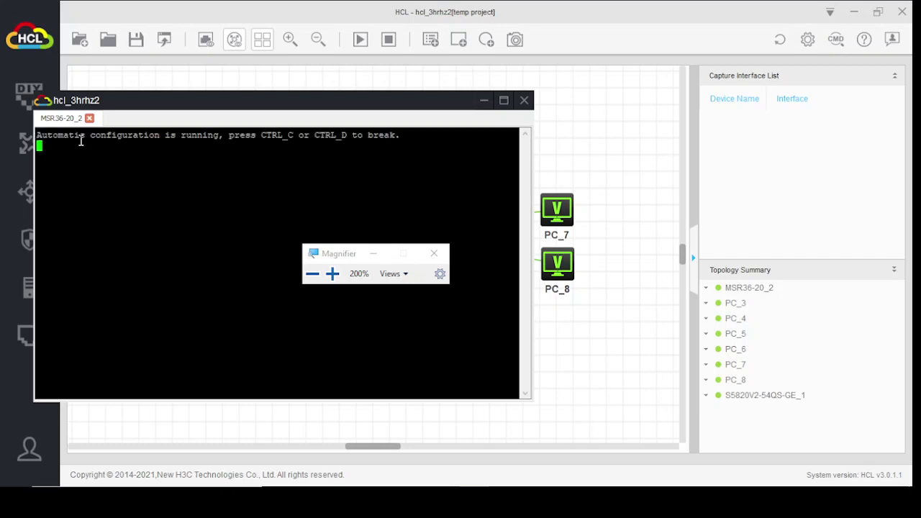
key(ctrl+d)
key(Return)
key(Return)
key(Return)
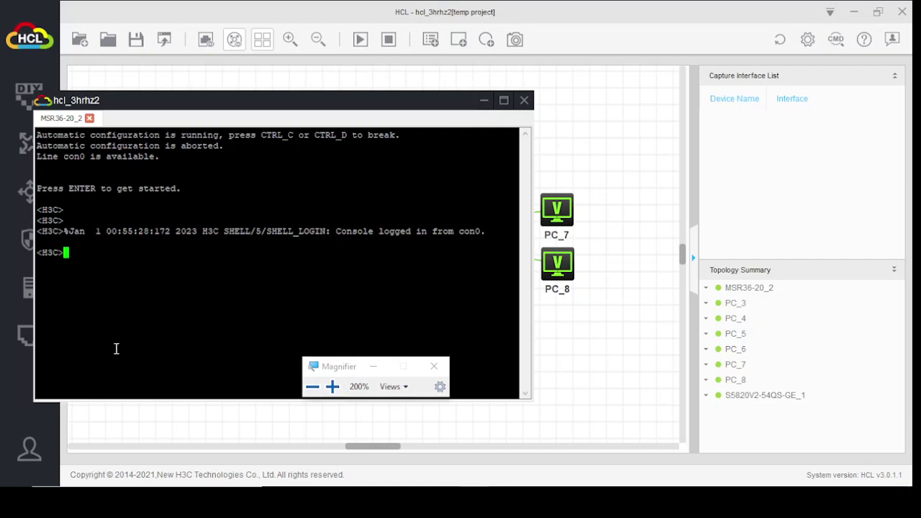
Step: Enter system-view and run 'hostname Router' so the prompt shows [Router]
text(sy)
key(Tab)
key(Return)
key(Return)
key(Return)
key(Return)
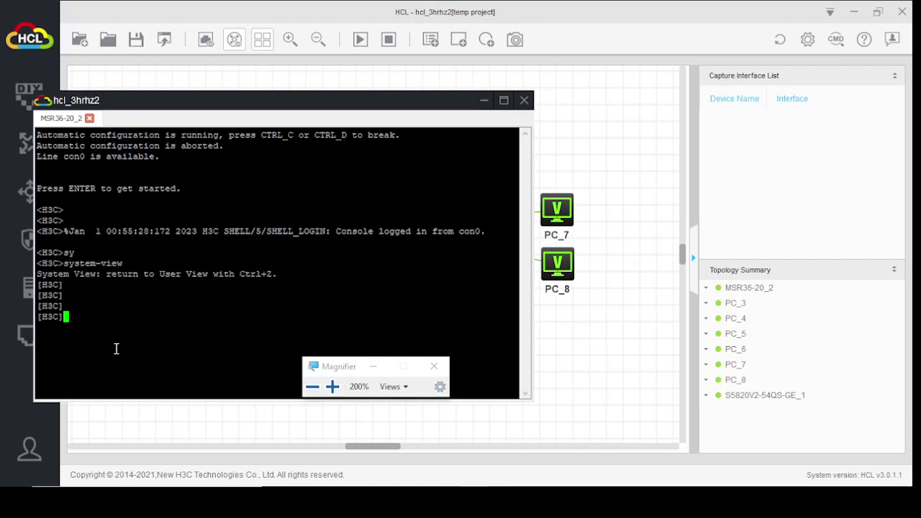
text(ho)
key(Tab)
text(R)
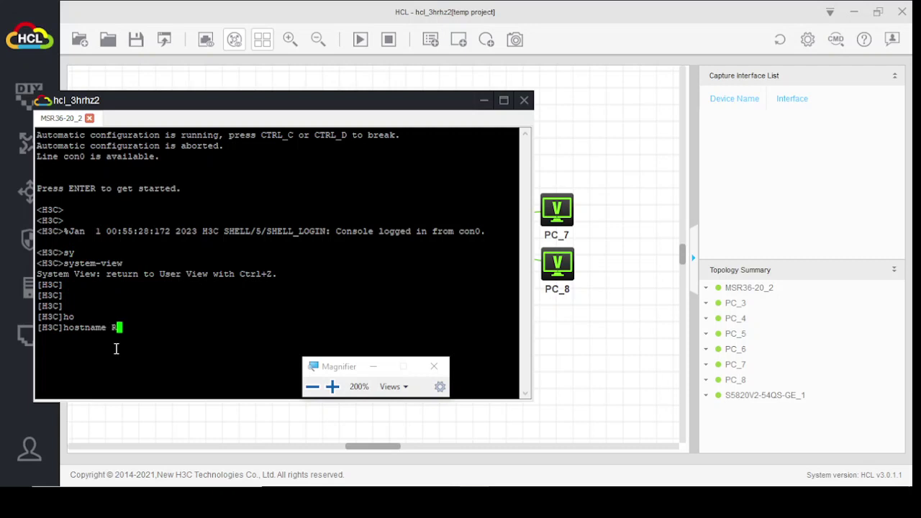
text(outer)
key(Return)
key(Return)
key(Return)
key(Return)
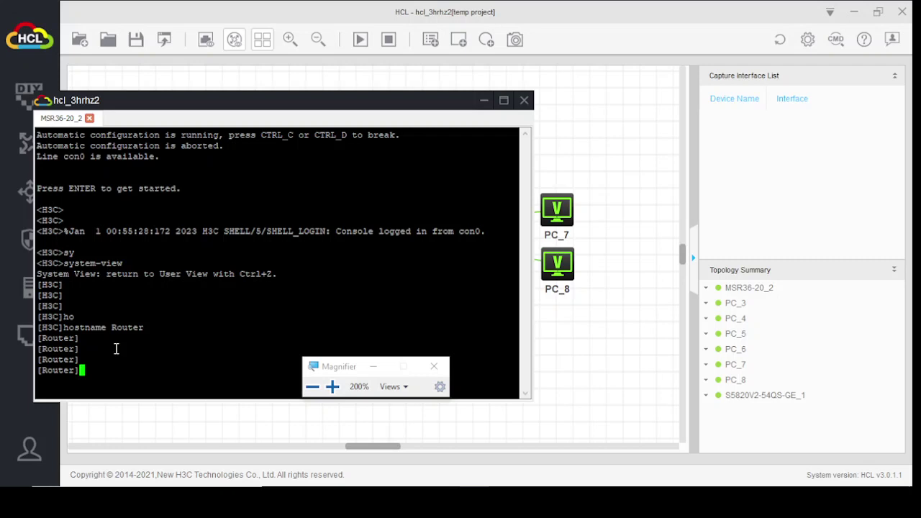
Step: Enter the interface view of GigabitEthernet 0/0
text(inter)
key(BackSpace)
key(BackSpace)
key(BackSpace)
key(BackSpace)
key(BackSpace)
text(inter)
key(Tab)
text(gi)
key(Tab)
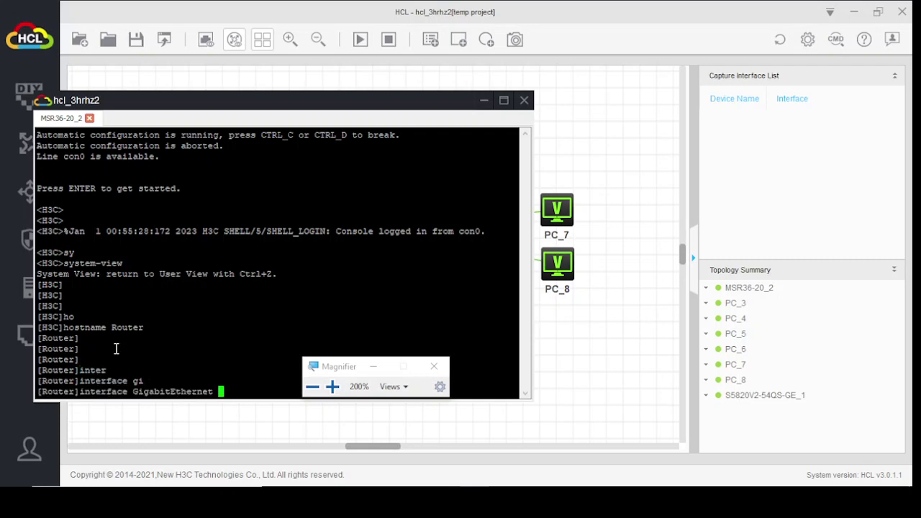
text(0/0)
key(Return)
Step: Enable the interface with undo shutdown and quit back to [Router] system view
text(undo)
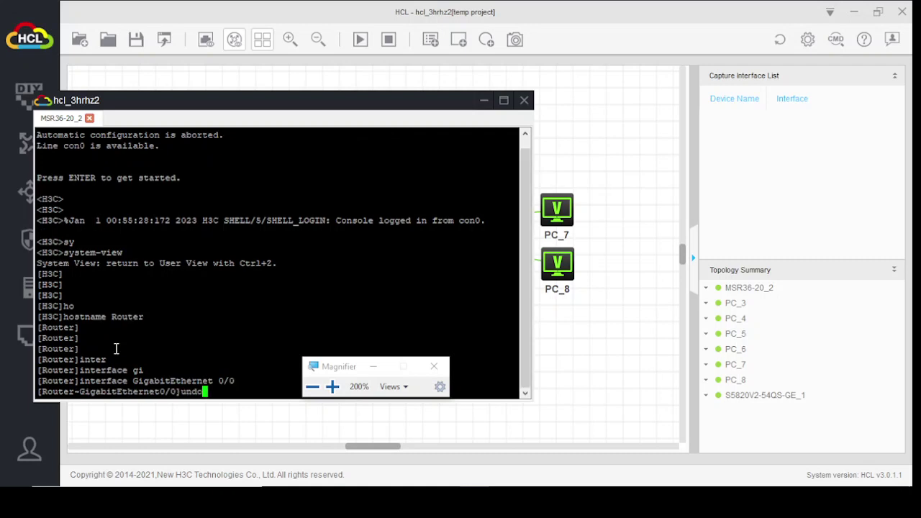
key(Tab)
text(sh)
key(Tab)
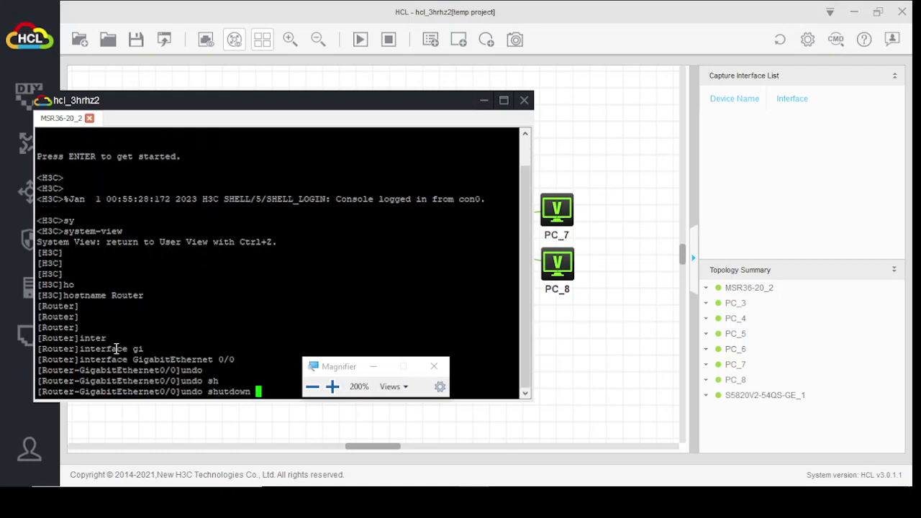
key(Return)
key(Return)
key(Return)
key(Return)
key(Return)
text(quit)
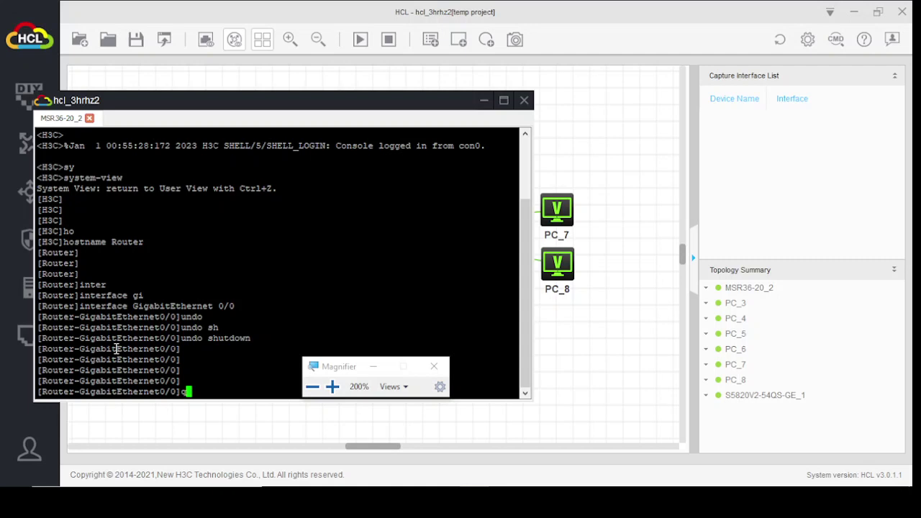
key(Return)
Step: Create router subinterface GigabitEthernet 0/0.10 and enter its interface view
text(inter)
key(Tab)
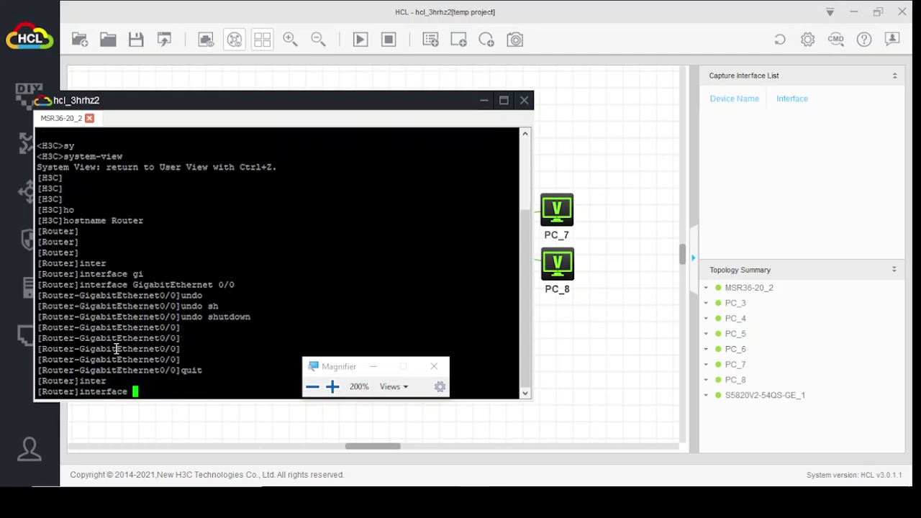
text(gi)
key(Tab)
text(0)
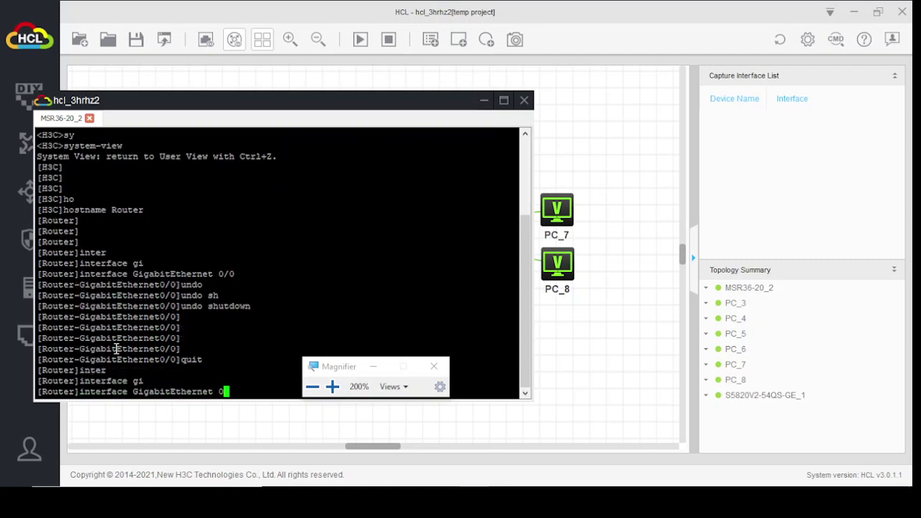
text(/0.10)
key(Return)
key(Return)
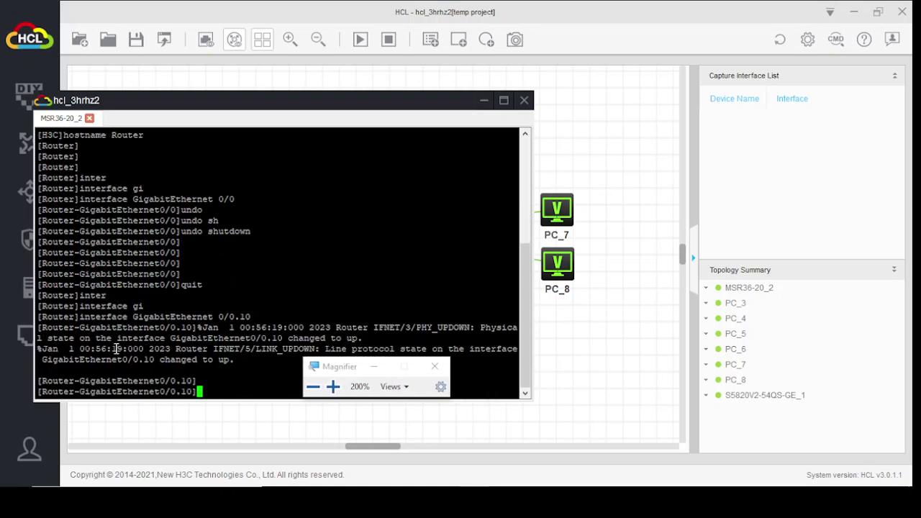
key(Return)
key(Return)
key(Return)
key(Return)
key(Return)
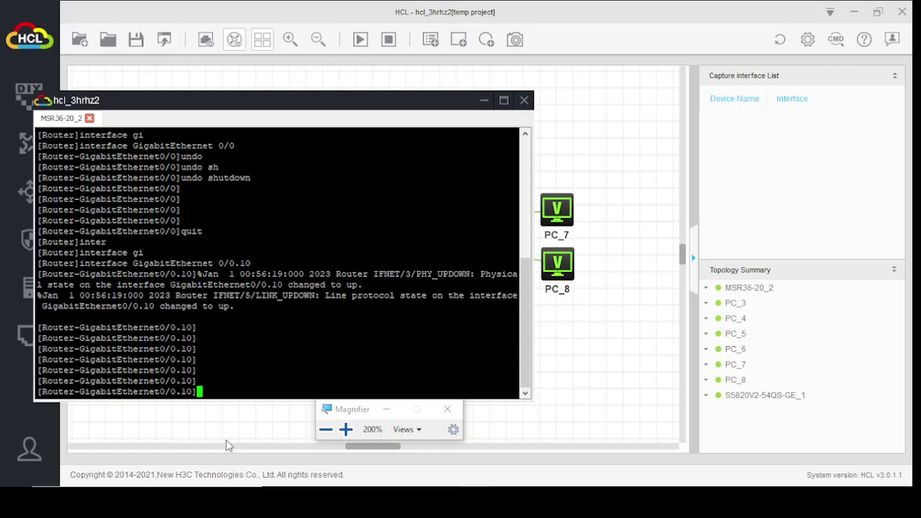
Step: Set GigabitEthernet0/0.10 to terminate dot1q VLAN 10 with 'vlan-type dot1q vid 10'
text(vl)
key(Tab)
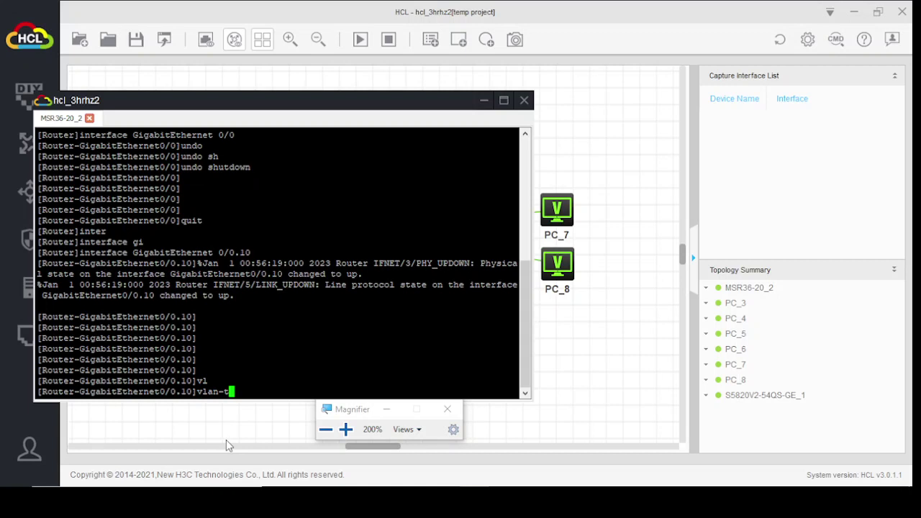
text(e)
key(Tab)
key(BackSpace)
key(BackSpace)
key(BackSpace)
key(BackSpace)
key(BackSpace)
key(BackSpace)
key(BackSpace)
key(BackSpace)
key(BackSpace)
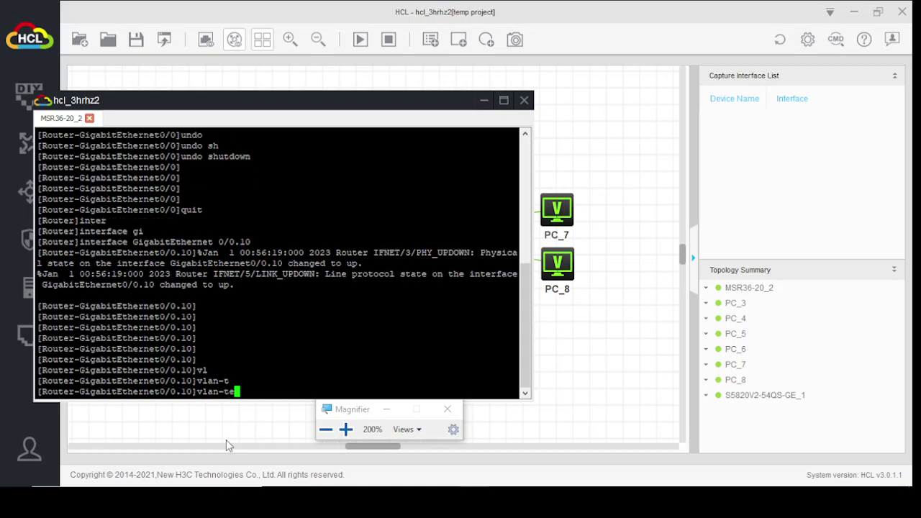
key(BackSpace)
text(y)
key(Tab)
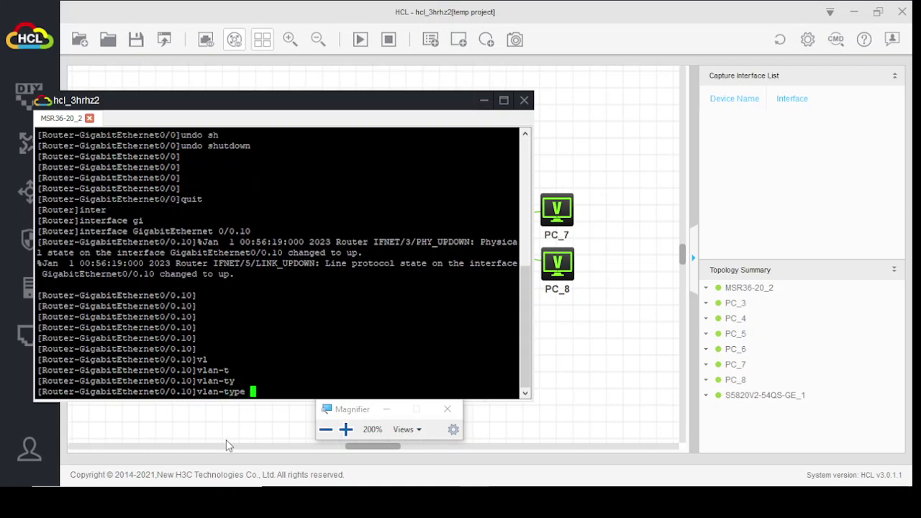
text(d)
key(Tab)
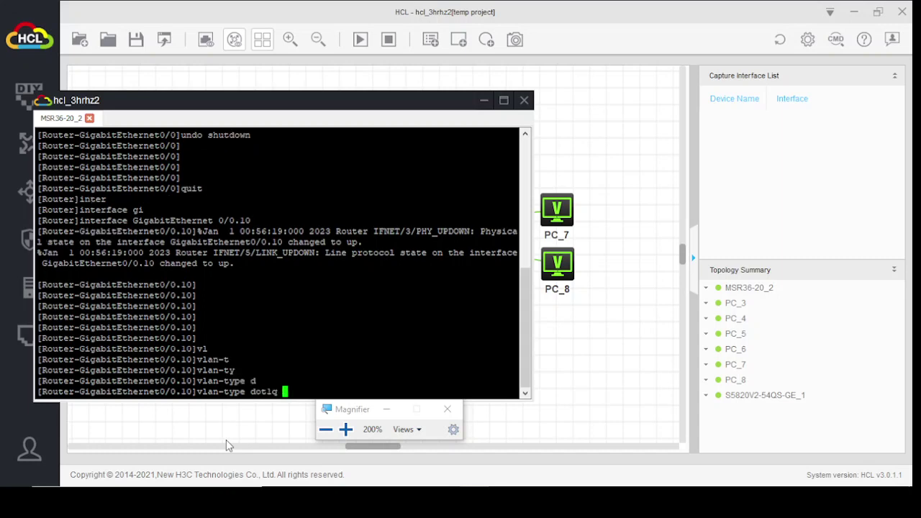
text(?)
text(v)
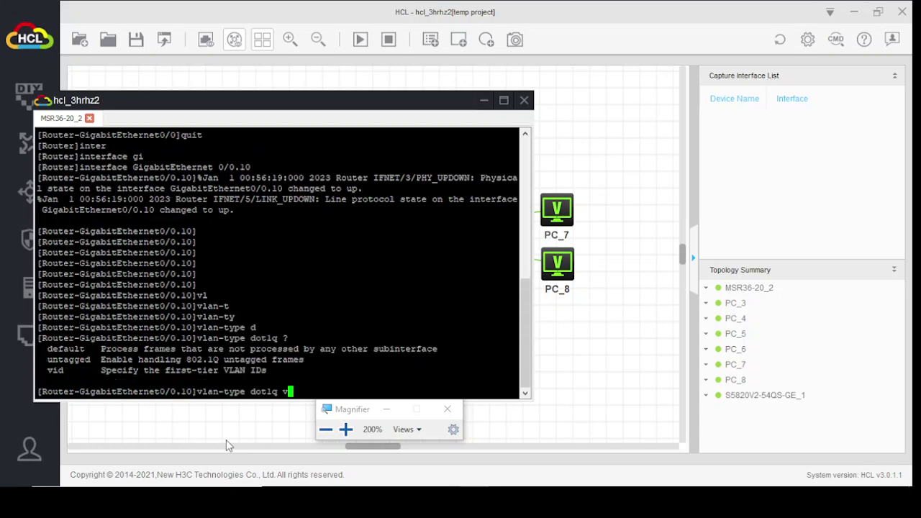
key(Tab)
text(10)
key(Return)
key(Return)
key(Return)
key(Return)
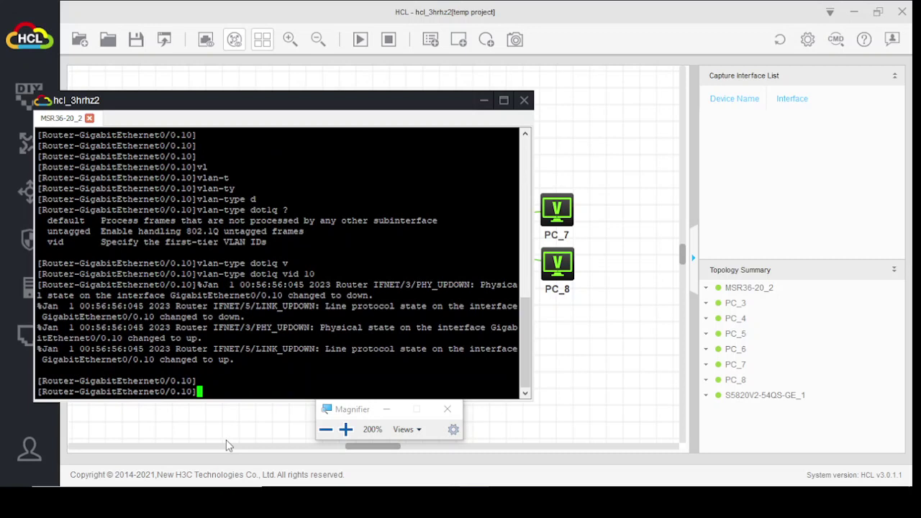
Step: Assign IP 192.168.10.1 255.255.255.0 to the subinterface and quit to system view
text(ip ad)
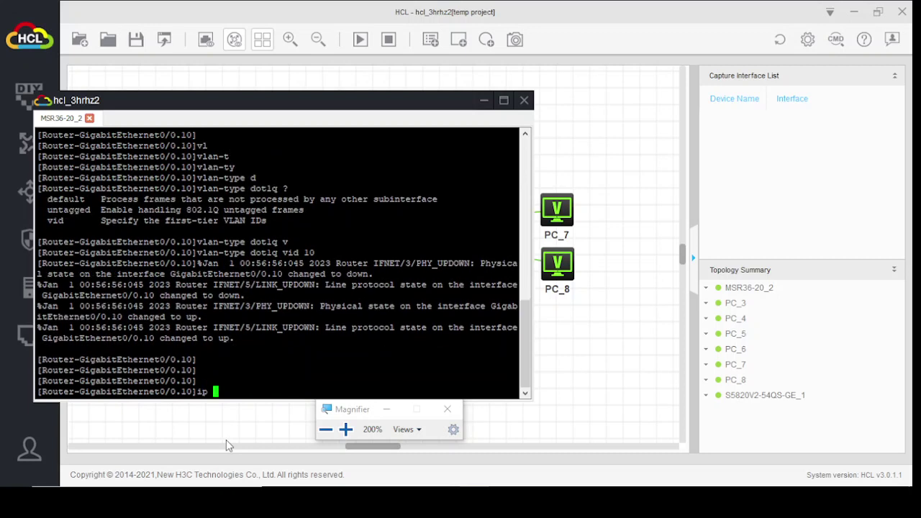
key(Tab)
text(192.1)
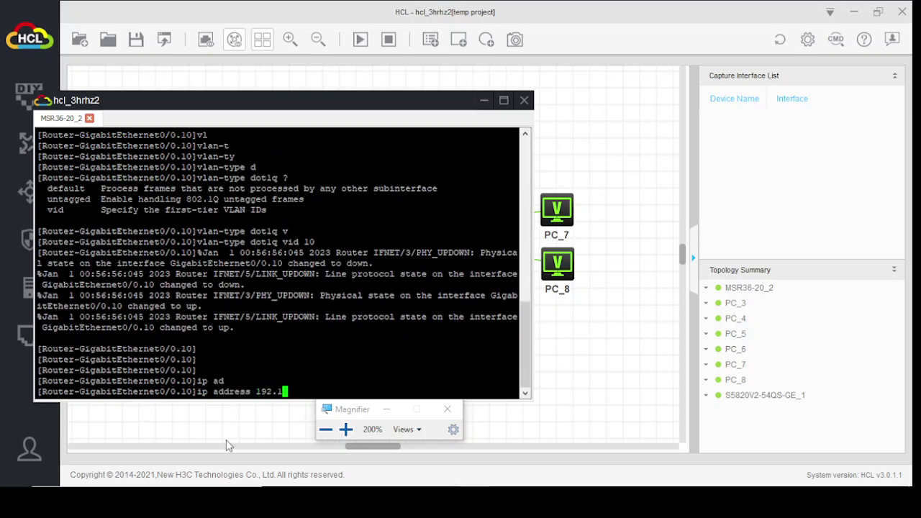
text(68.10.1 255.255.255.0)
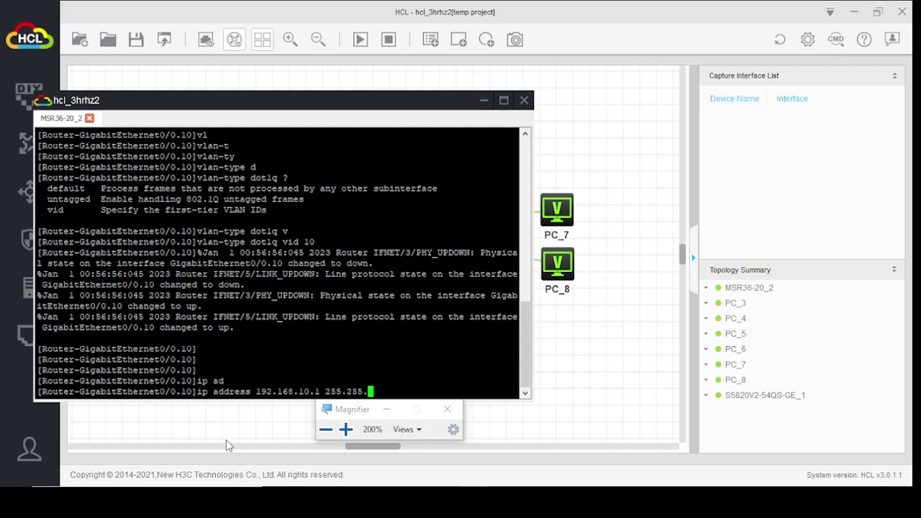
key(Return)
key(Return)
key(Return)
key(Return)
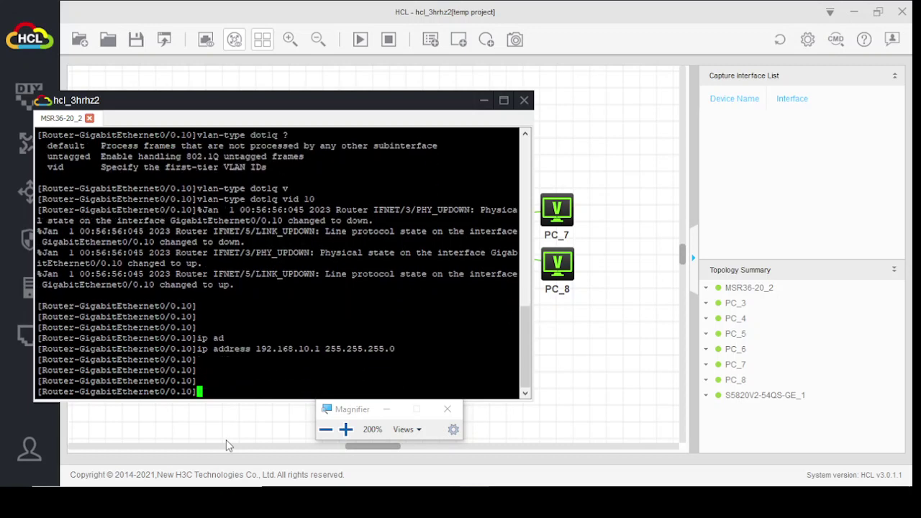
text(q)
key(Return)
text(quit)
key(BackSpace)
key(BackSpace)
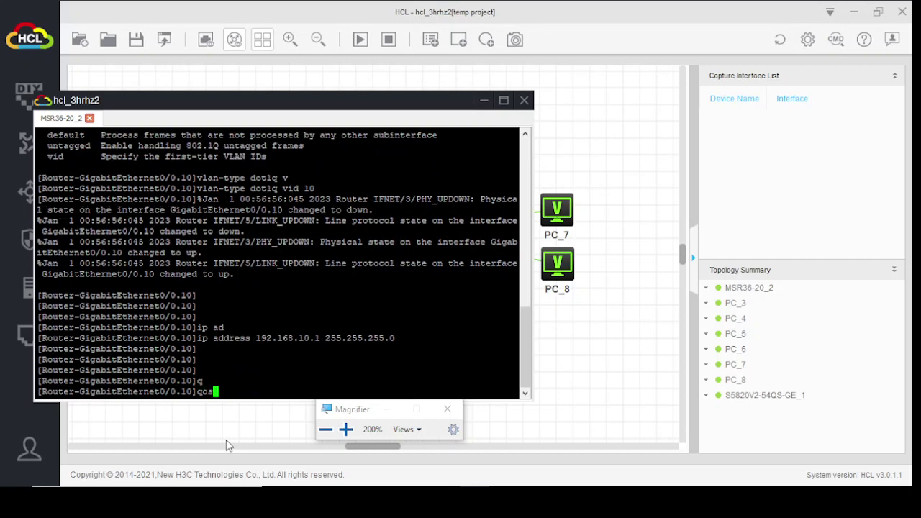
text(it)
key(Return)
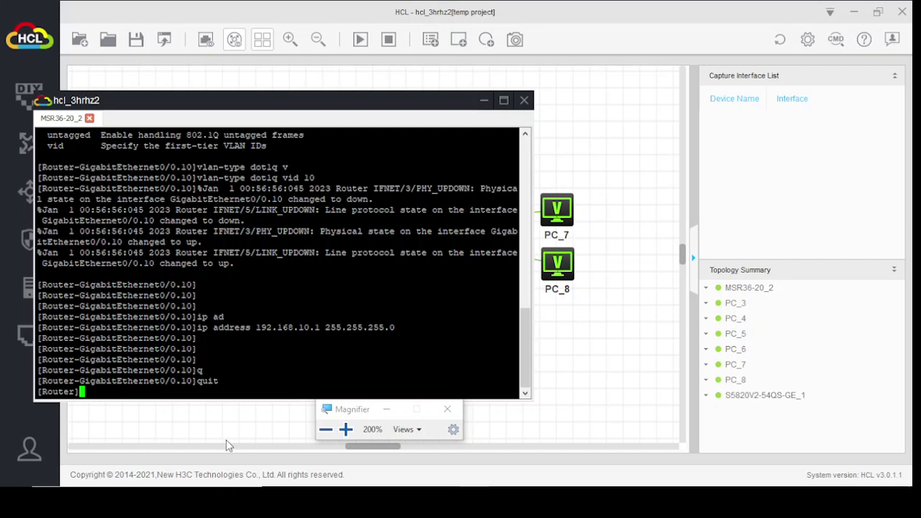
Step: Create router subinterface GigabitEthernet 0/0.20 and enter its interface view
text(inter)
key(Tab)
text(gi)
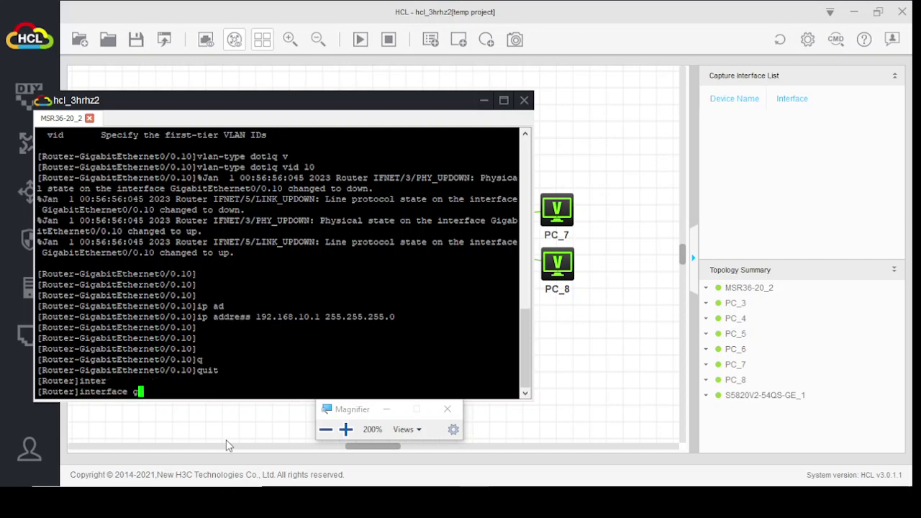
key(Tab)
text(0/0.)
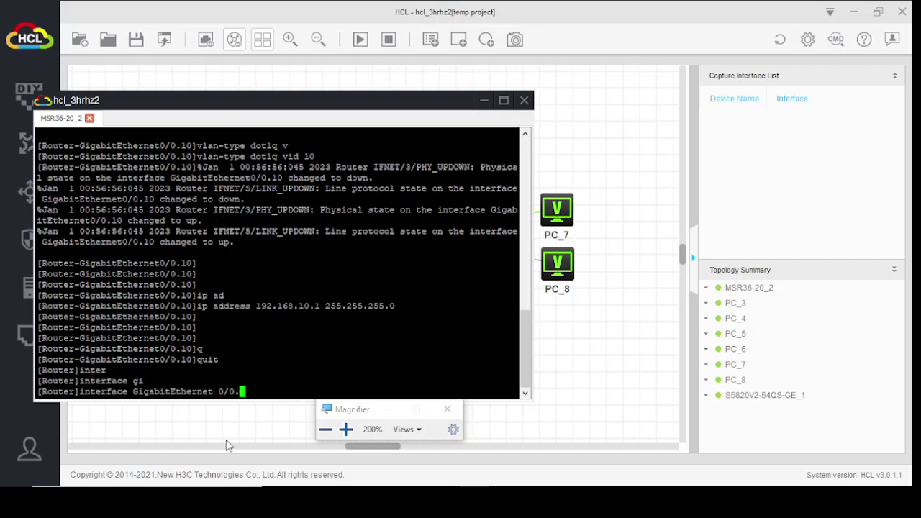
text(20)
key(Return)
key(Return)
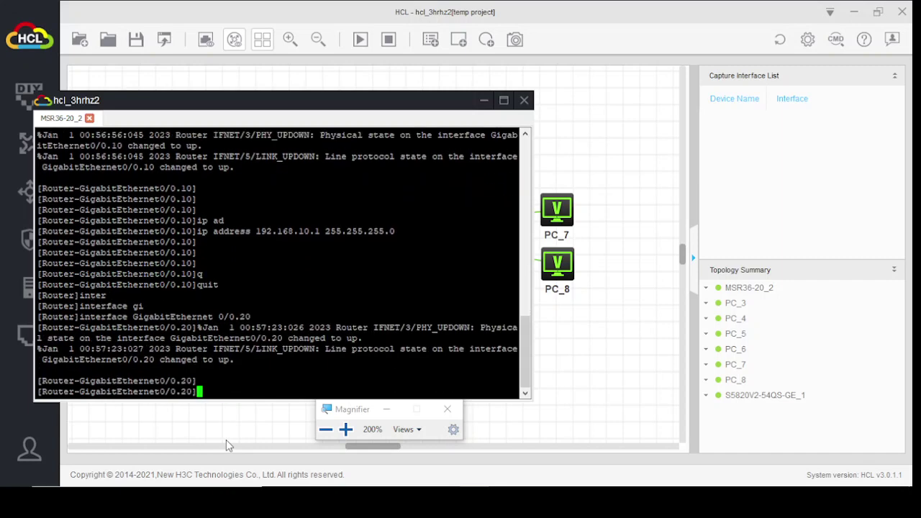
key(Return)
key(Return)
key(Return)
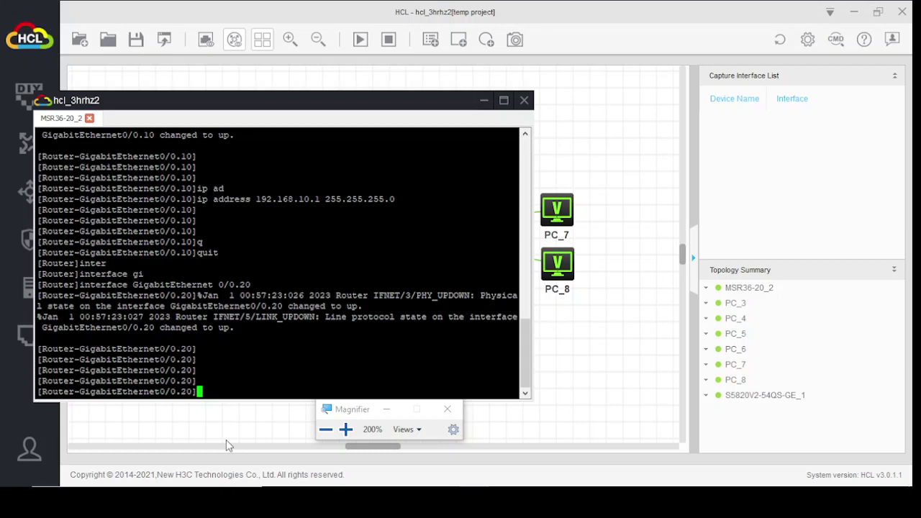
Step: Tag GigabitEthernet0/0.20 with 'vlan-type dot1q vid 20'
text(vl)
key(Tab)
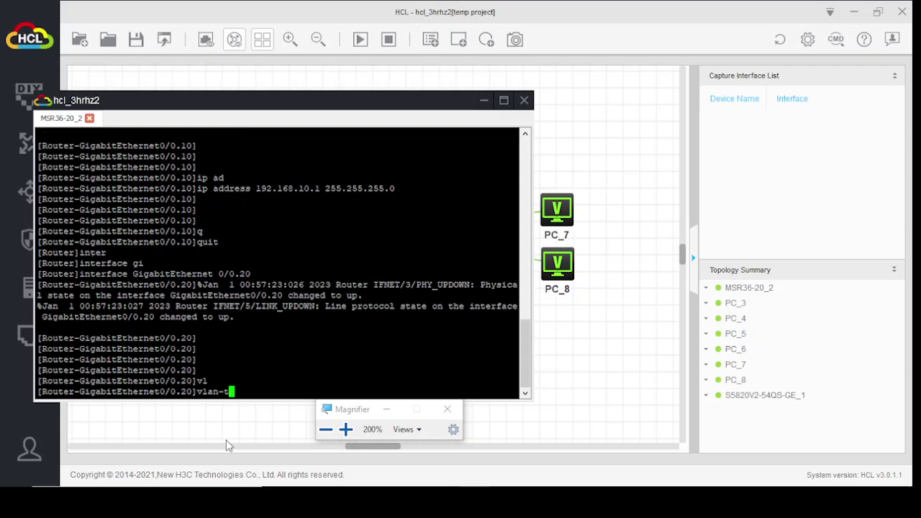
text(y)
key(Tab)
text(d)
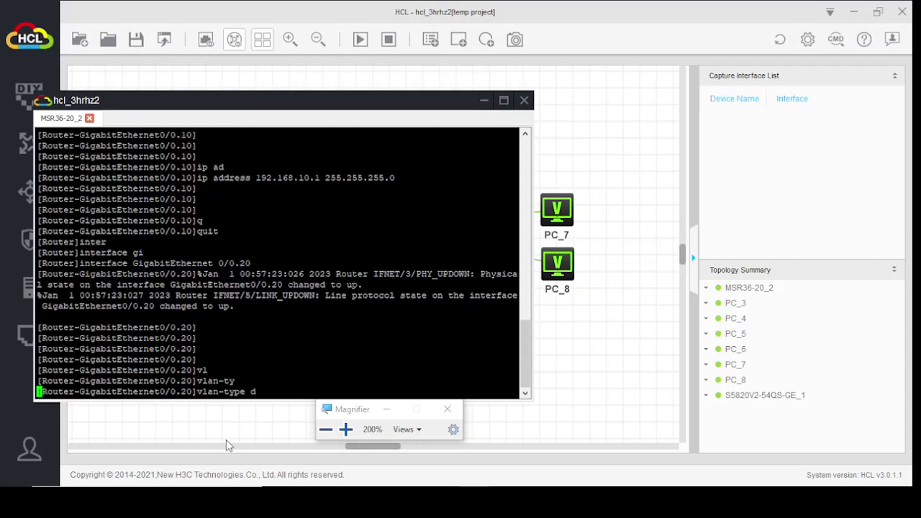
key(Tab)
text(v)
key(Tab)
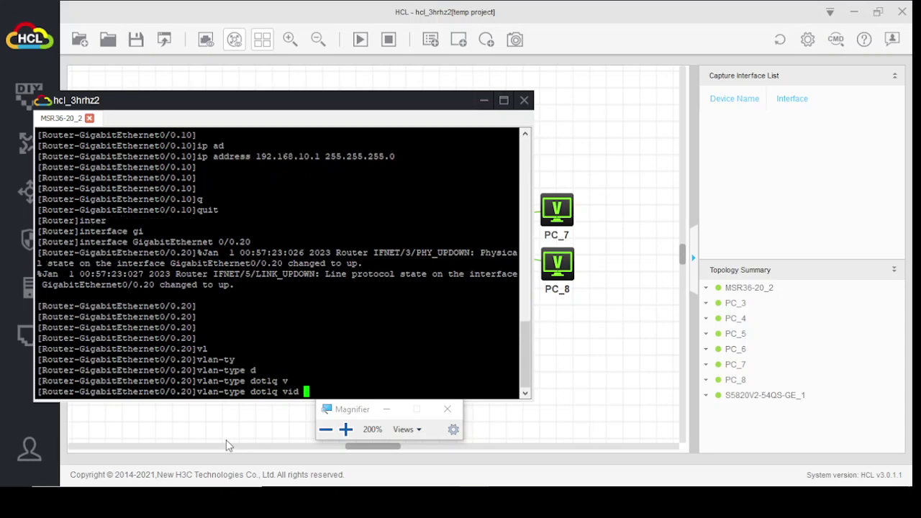
text(20)
key(Return)
key(Return)
key(Return)
key(Return)
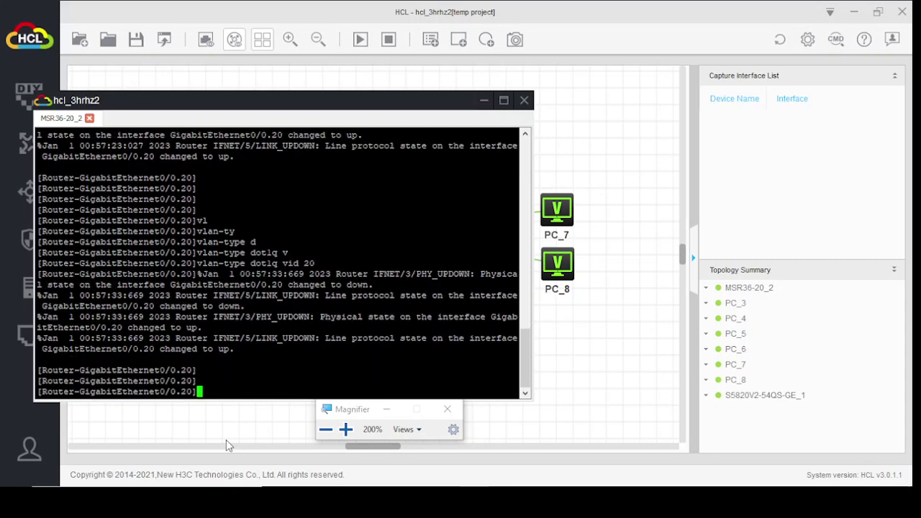
Step: Assign IP 192.168.20.1 255.255.255.0 to the subinterface and quit to system view
text(ip ad)
key(Tab)
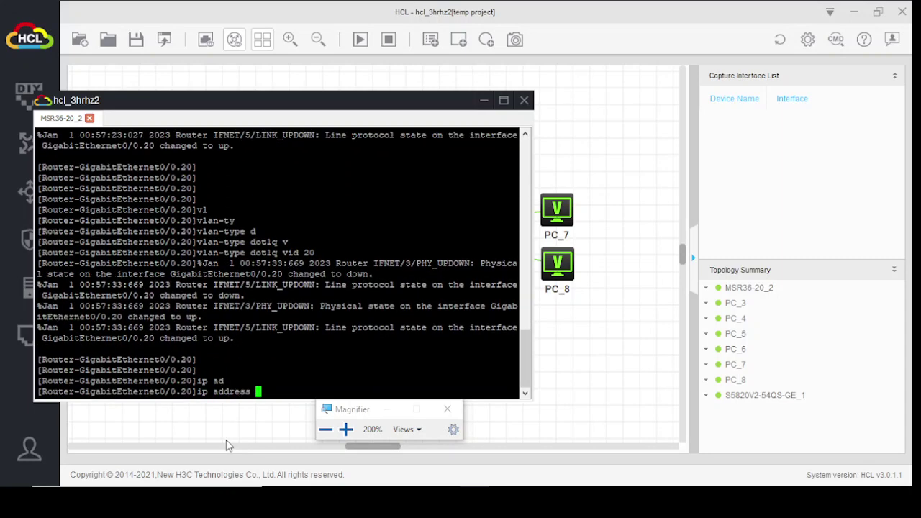
text(192.168.20.1 )
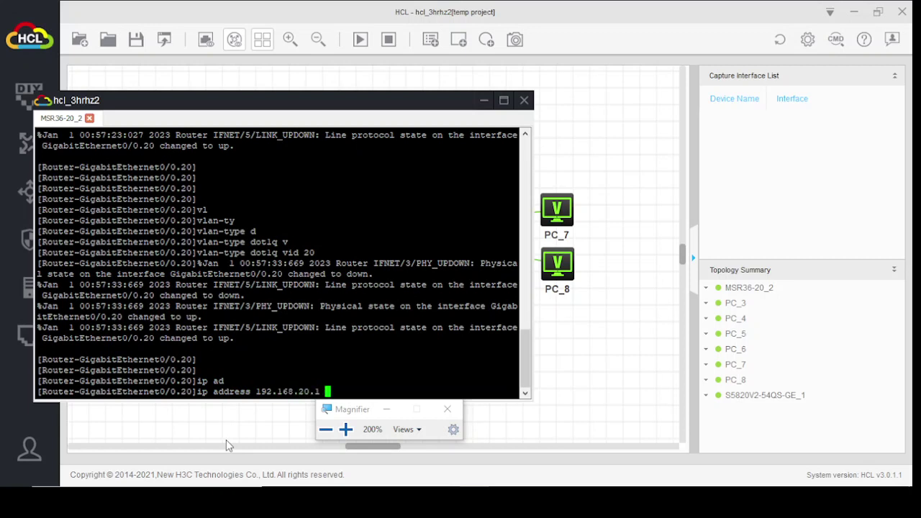
text(255.255.255.0)
key(Return)
key(Return)
key(Return)
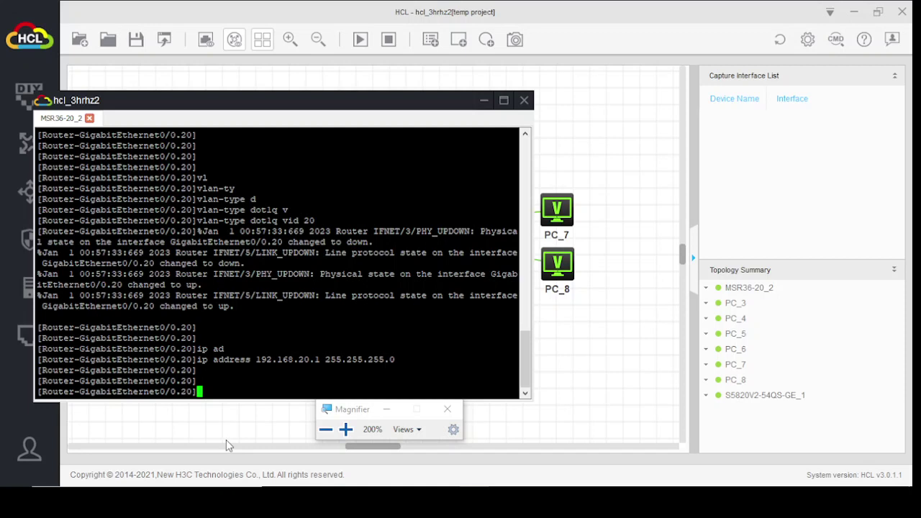
key(Return)
text(quit)
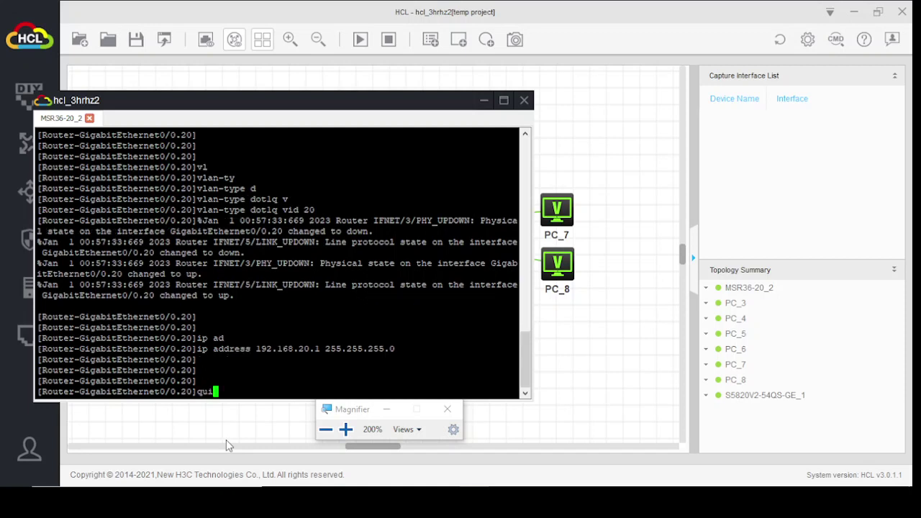
key(Return)
key(Return)
key(Return)
Step: Create router subinterface GigabitEthernet 0/0.30 and enter its interface view
text(inter)
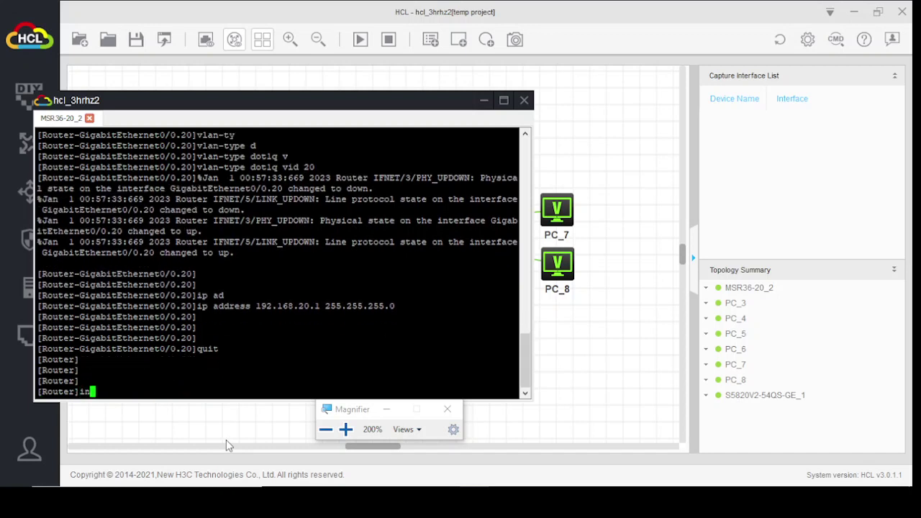
key(Tab)
text(gi)
key(Tab)
text(0/0)
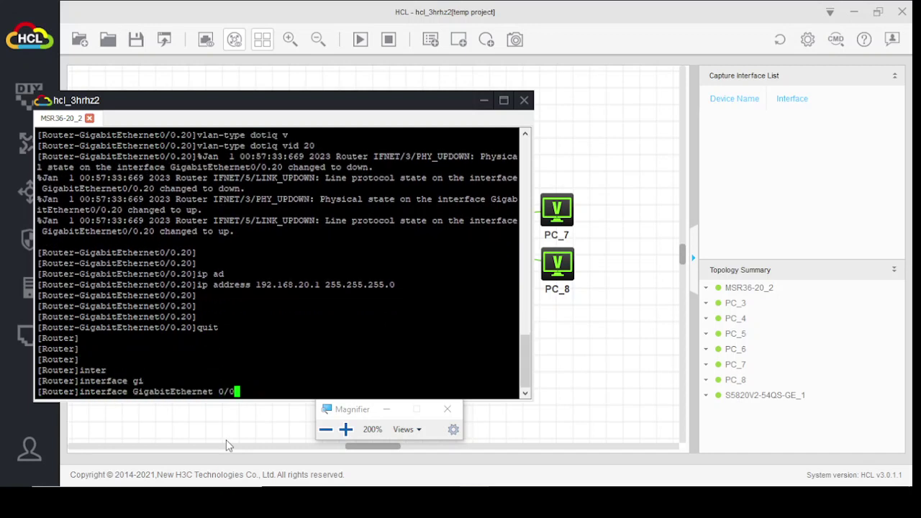
text(.30)
key(Return)
key(Return)
key(Return)
key(Return)
key(Return)
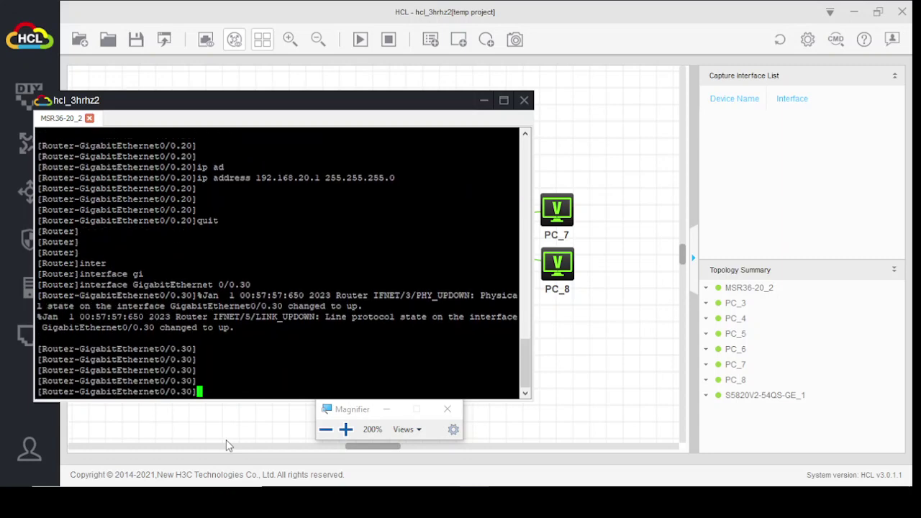
Step: Tag GigabitEthernet0/0.30 with 'vlan-type dot1q vid 30'
text(vl)
key(Tab)
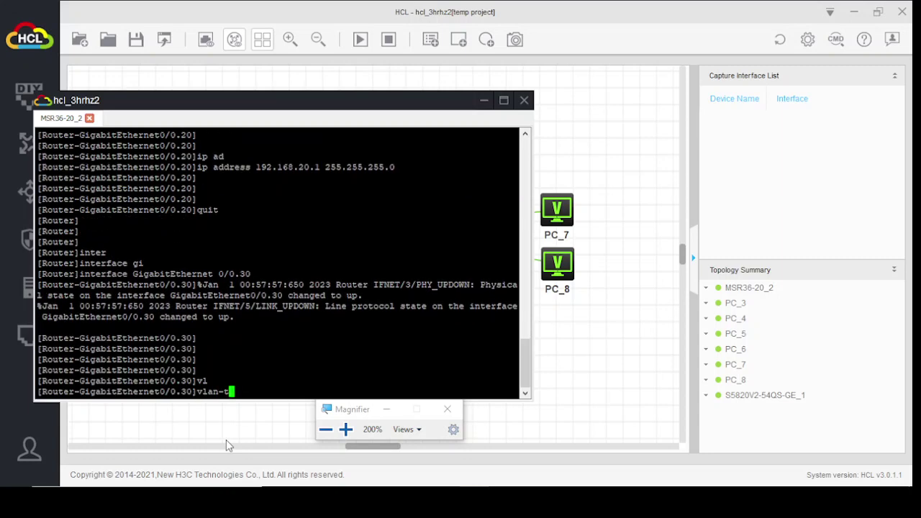
text(t)
key(Tab)
key(Tab)
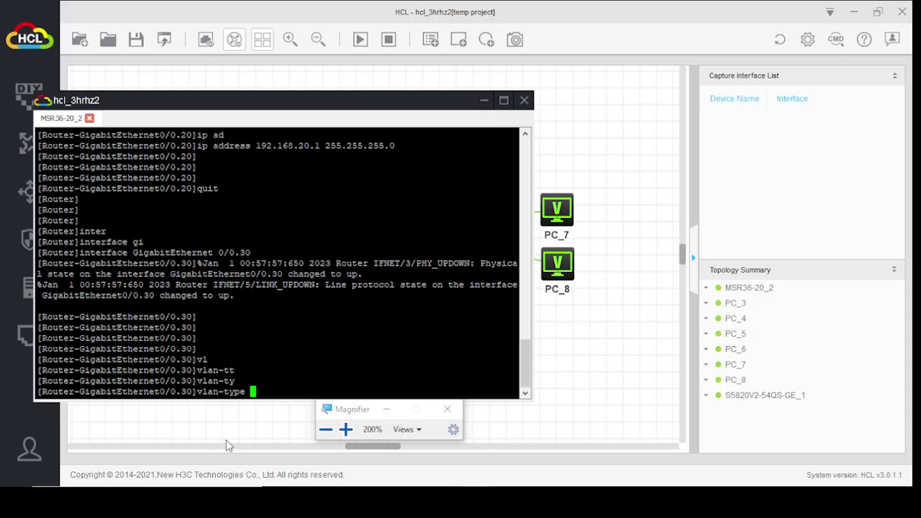
text(d)
key(Tab)
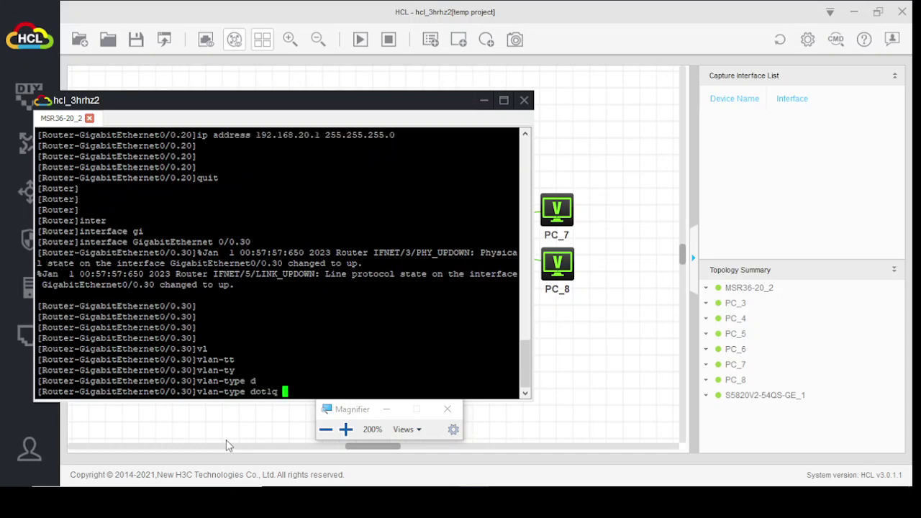
text(v)
key(Tab)
text(30)
key(Return)
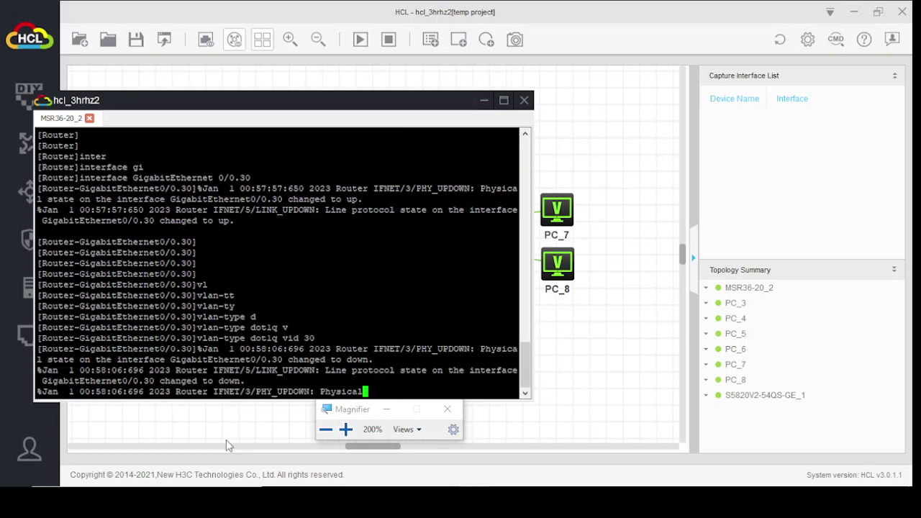
Step: Assign IP 192.168.30.1 255.255.255.0 to the subinterface and quit to system view
text(ip ad)
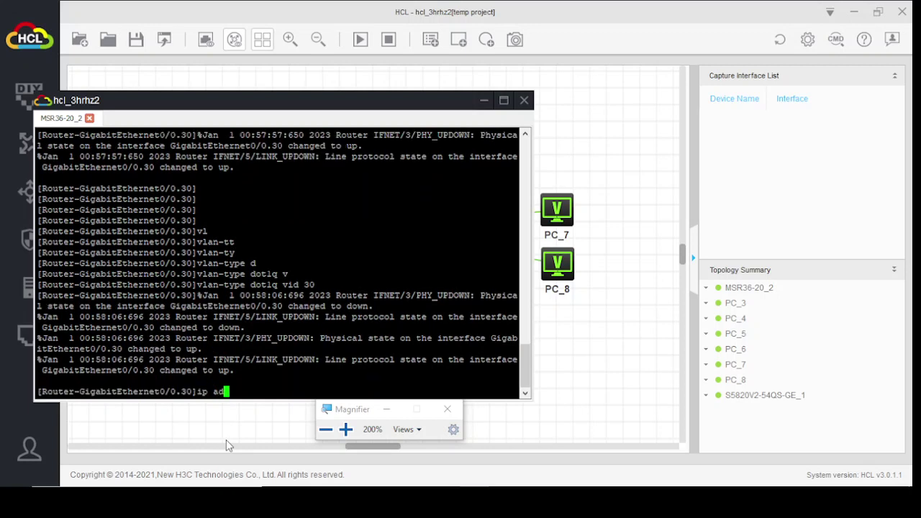
key(Tab)
text(192)
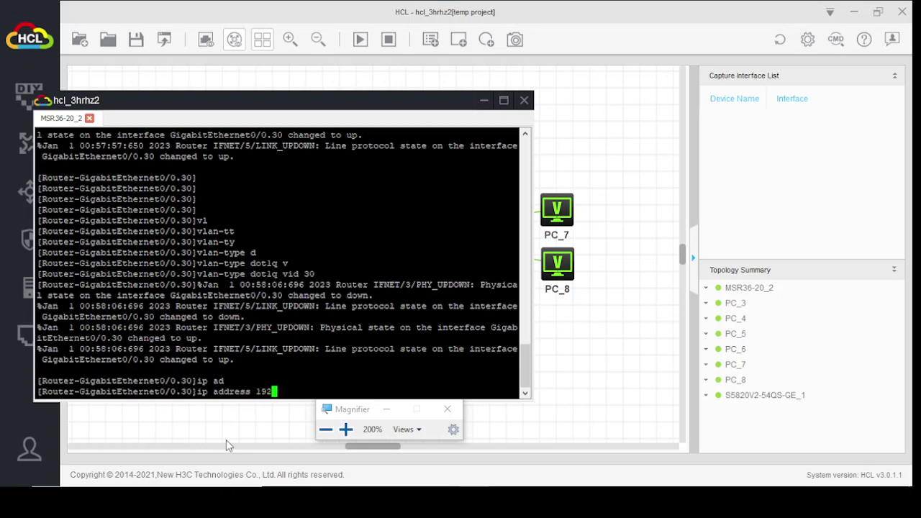
text(.168.30.1 255.255.255.0)
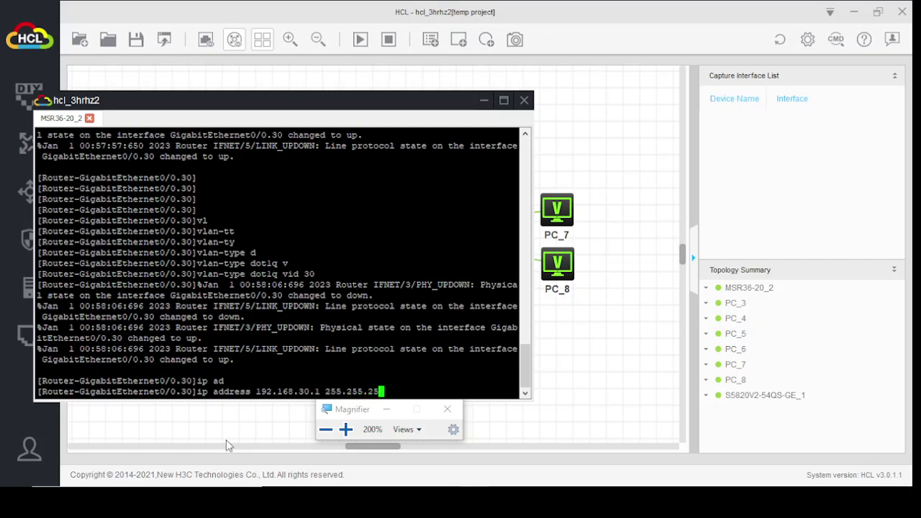
key(Return)
key(Return)
key(Return)
key(Return)
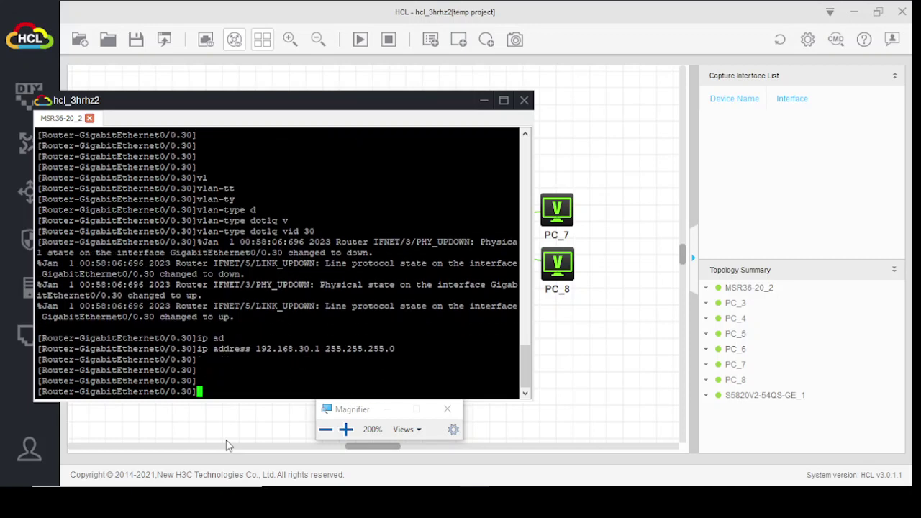
text(quit)
key(Return)
key(Return)
key(Return)
key(Return)
key(Return)
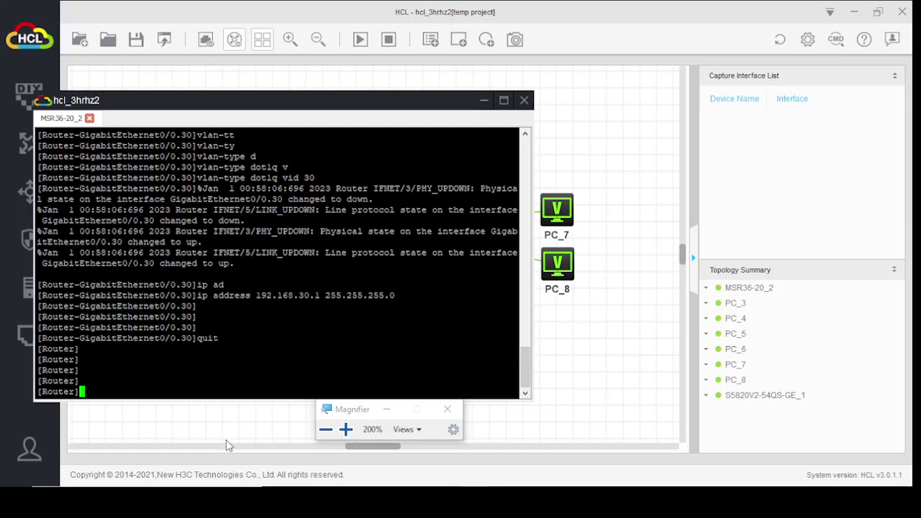
Step: Enable DHCP on the router with 'dhcp enable'
text(dh)
key(Tab)
text(en)
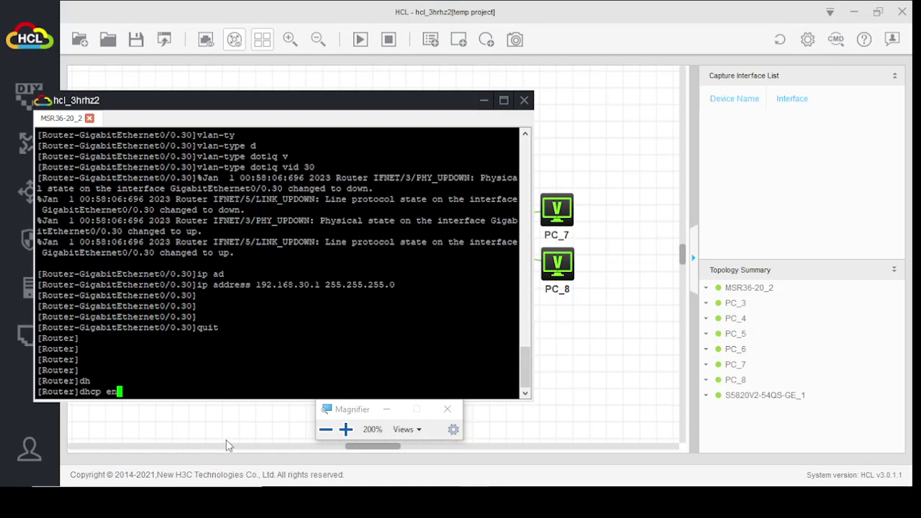
key(Tab)
key(Return)
key(Return)
key(Return)
key(Return)
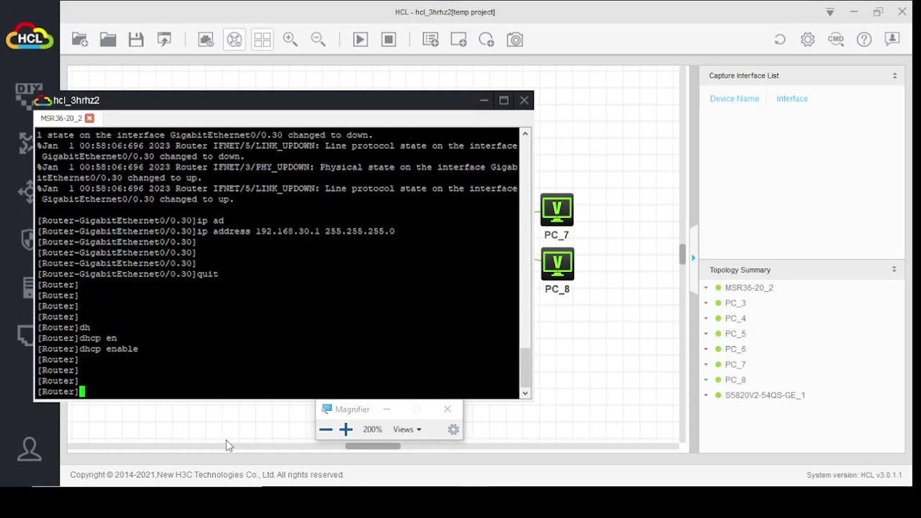
Step: Create DHCP server ip-pool IT and enter its pool view
text(dh)
key(Tab)
text(i)
key(Tab)
key(BackSpace)
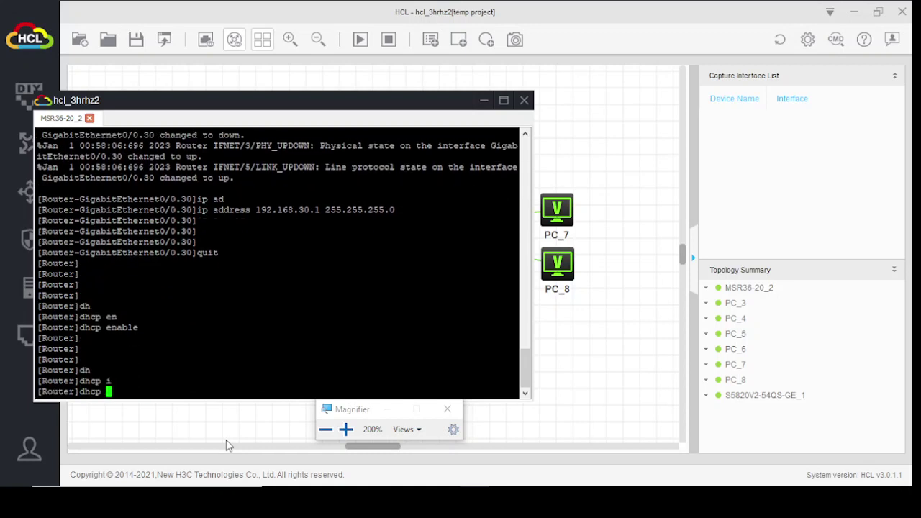
text(ser)
key(Tab)
text(i)
key(Tab)
text(p)
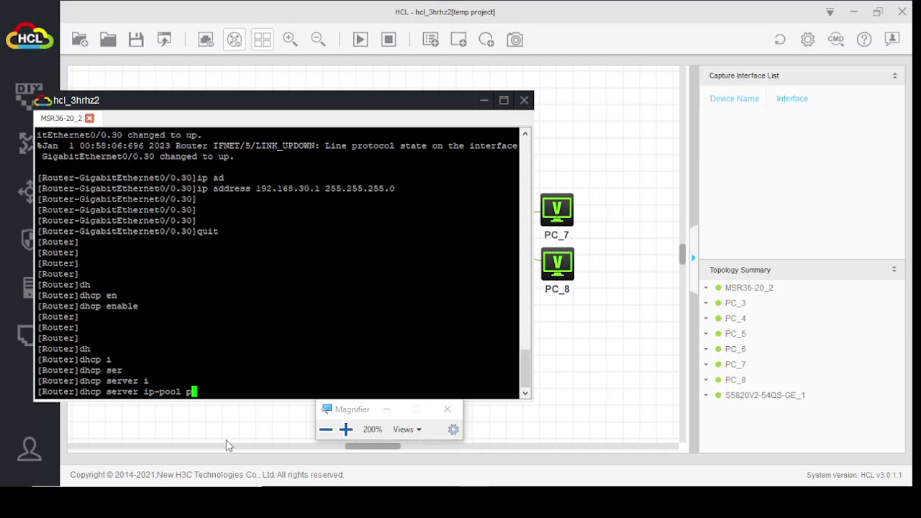
key(BackSpace)
text(IT)
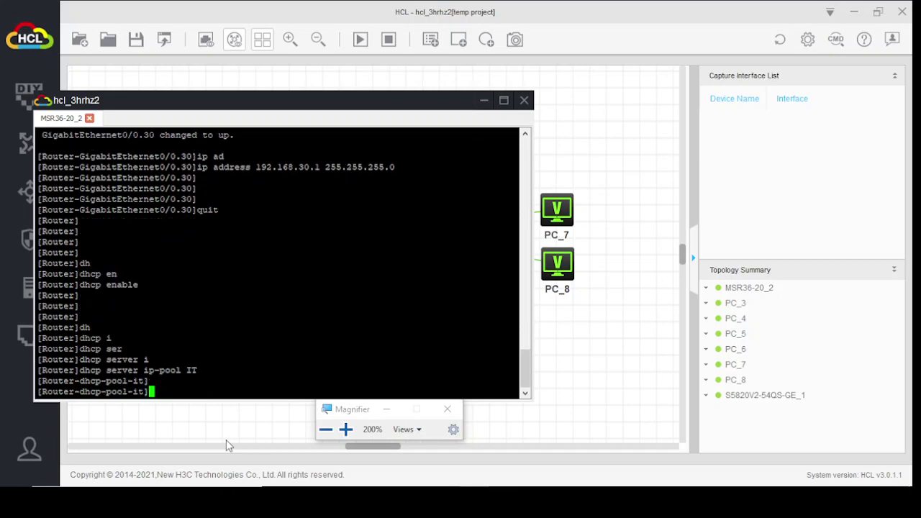
key(Return)
key(Return)
key(Return)
Step: Set the IT pool network to 192.168.10.0 mask 255.255.255.0
text(netw)
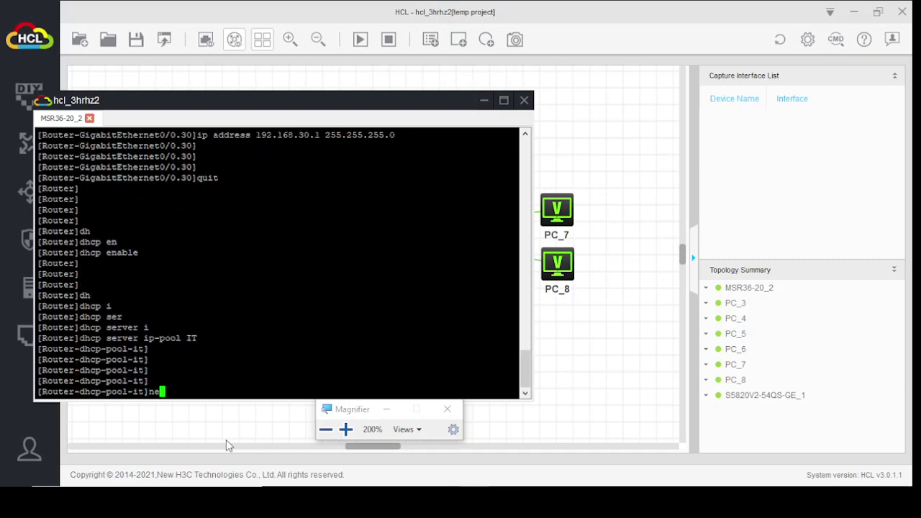
key(Tab)
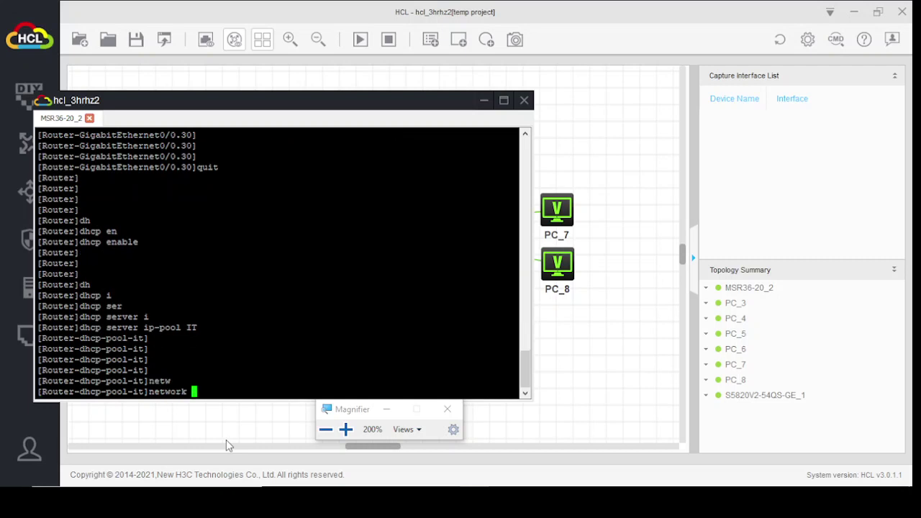
text(192.168.10.0 m )
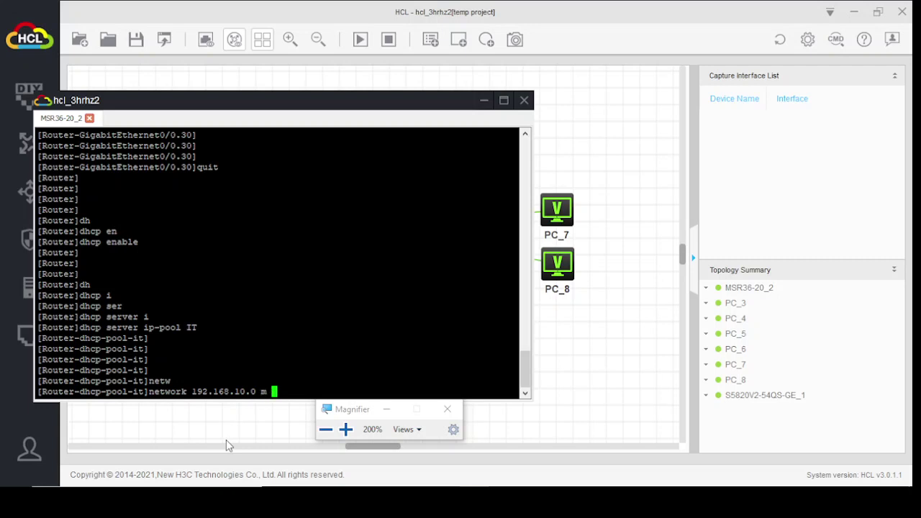
text(255.255)
key(BackSpace)
key(BackSpace)
key(BackSpace)
key(BackSpace)
key(BackSpace)
key(BackSpace)
key(BackSpace)
key(BackSpace)
key(Tab)
text(255.)
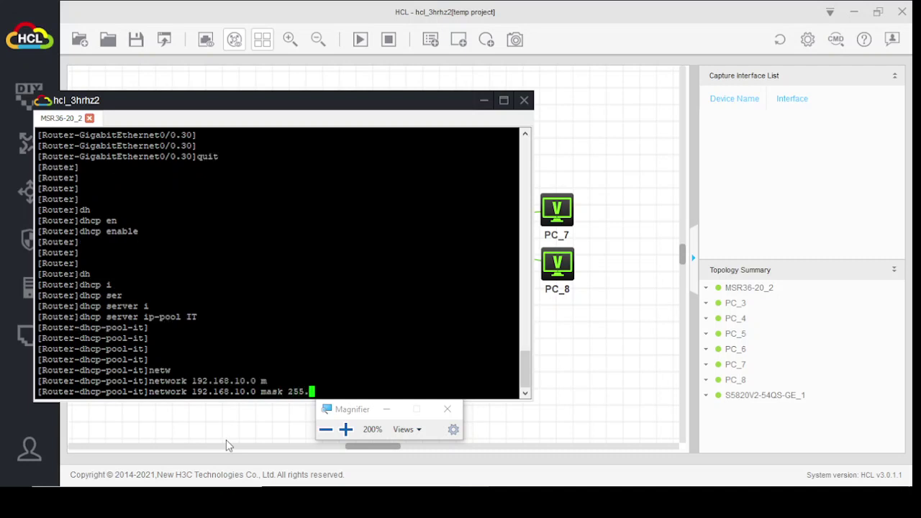
text(255.255.0)
key(Return)
key(Return)
key(Return)
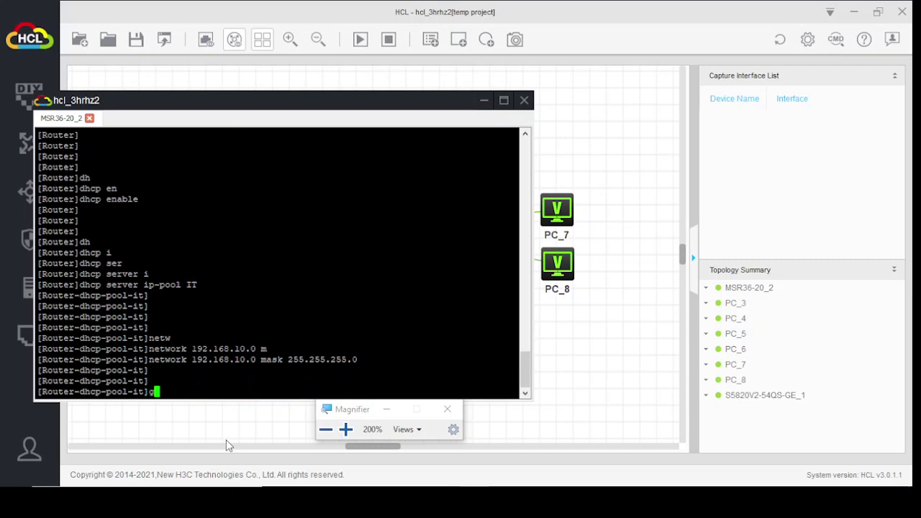
Step: Set the IT pool gateway-list to 192.168.10.1
text(g)
key(Tab)
text(192.168.)
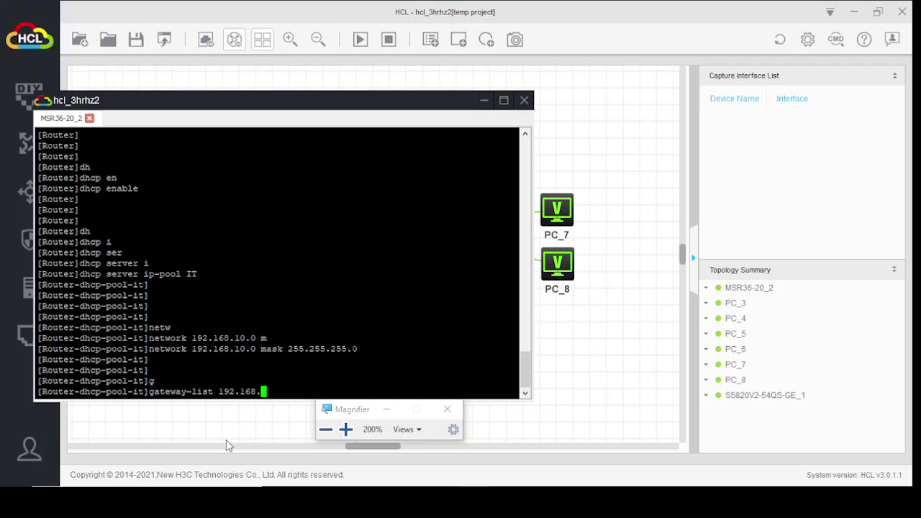
text(10.1)
key(Return)
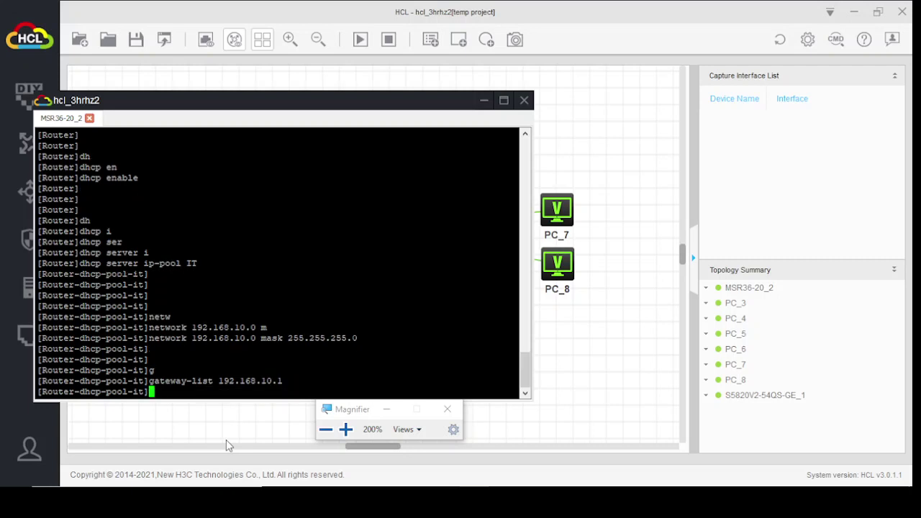
key(Return)
Step: Limit the IT pool address range to 192.168.10.101–192.168.10.200, then quit
text(ad)
key(Tab)
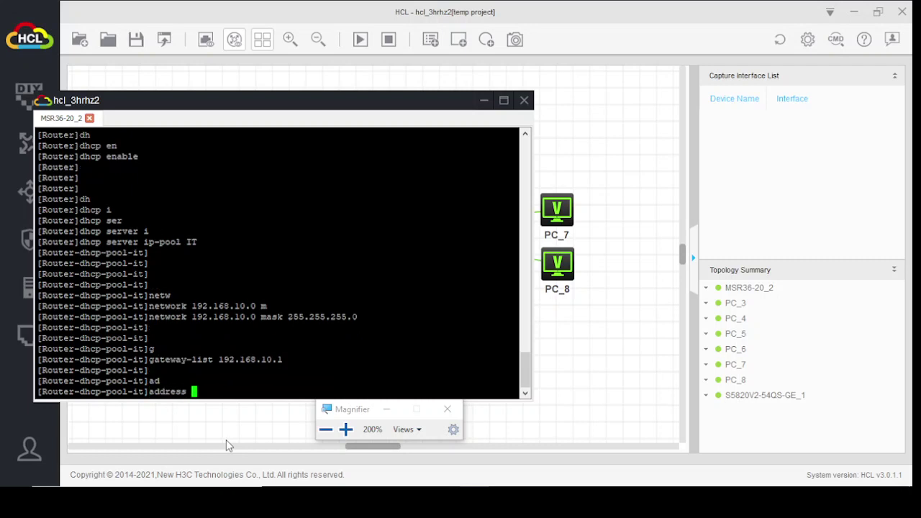
text(r)
key(Tab)
text(192.168.)
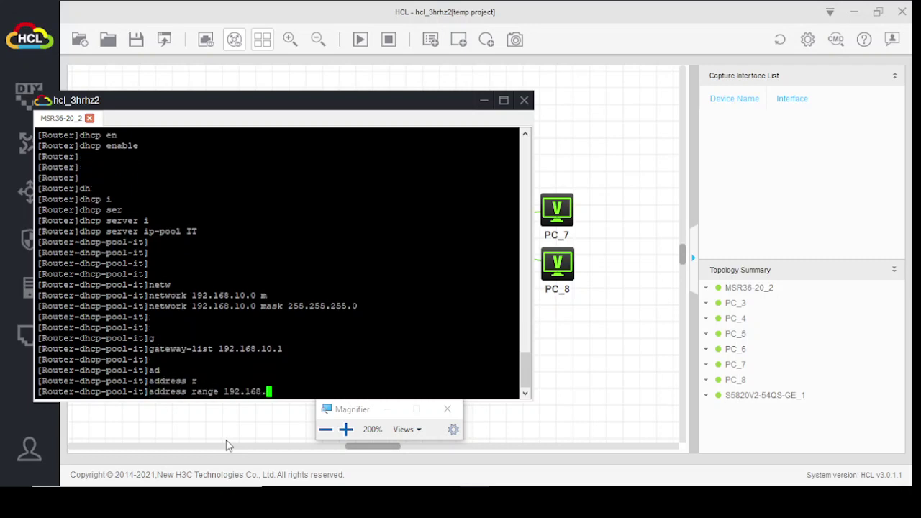
text(10.101 192.168.)
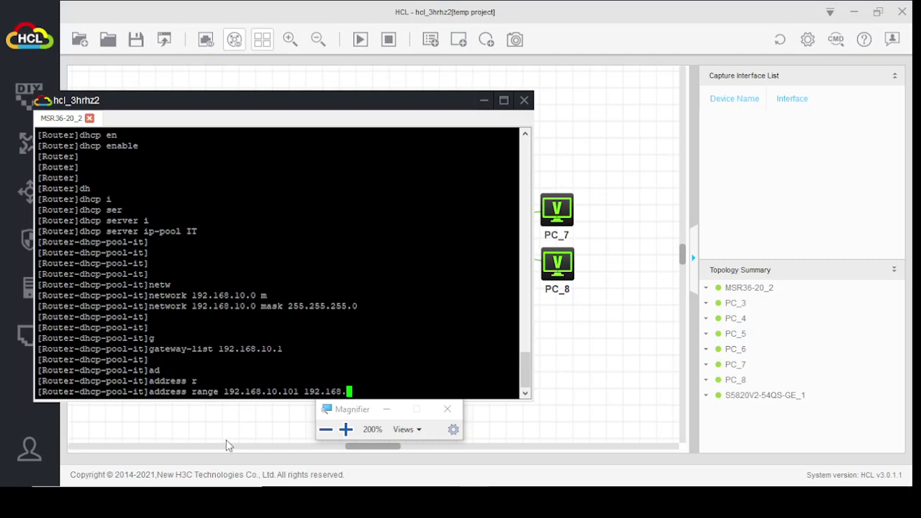
text(10.200)
key(Return)
key(Return)
key(Return)
key(Return)
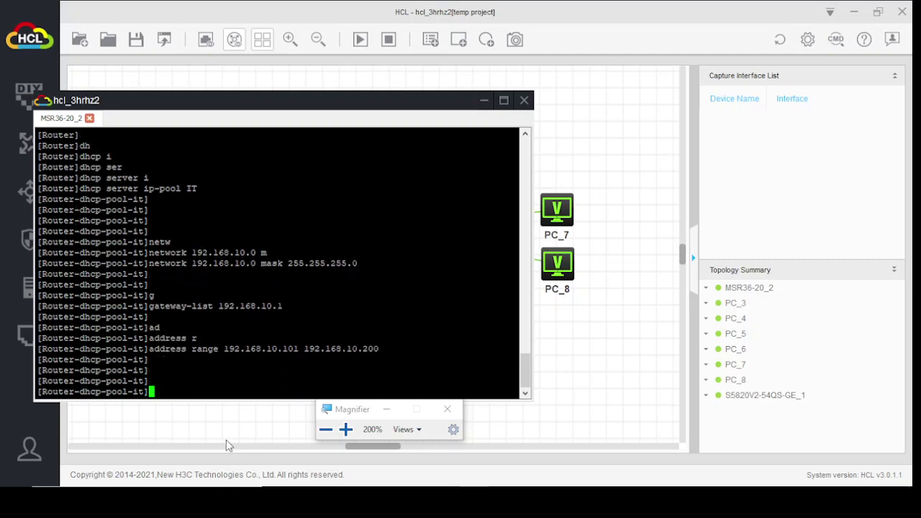
text(quit)
key(Return)
key(Return)
key(Return)
key(Return)
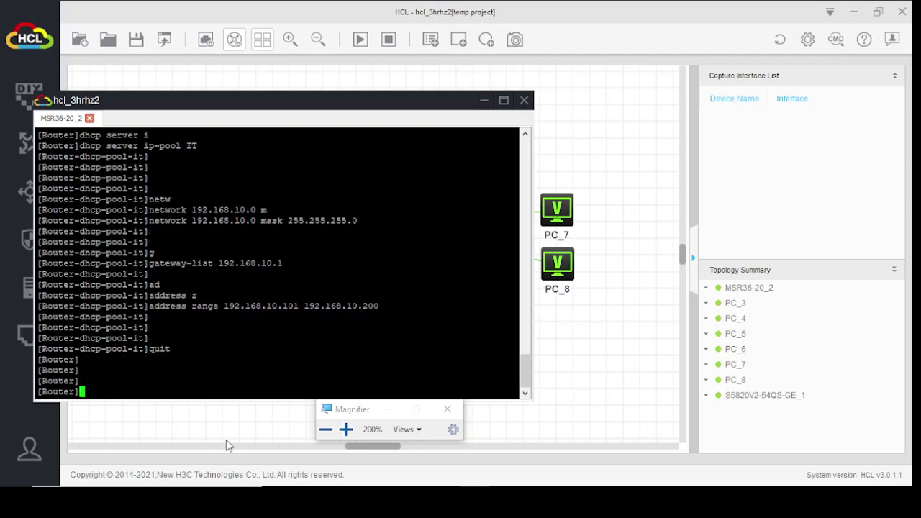
Step: Create the DHCP address pool HR with dhcp server ip-pool HR
text(dh)
key(Tab)
text(p)
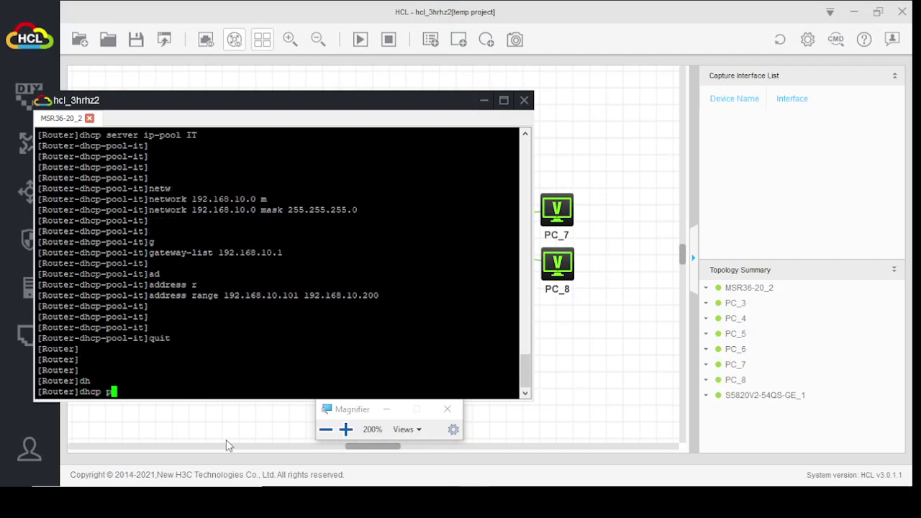
key(Tab)
key(BackSpace)
key(BackSpace)
key(BackSpace)
key(BackSpace)
key(BackSpace)
key(BackSpace)
key(BackSpace)
key(BackSpace)
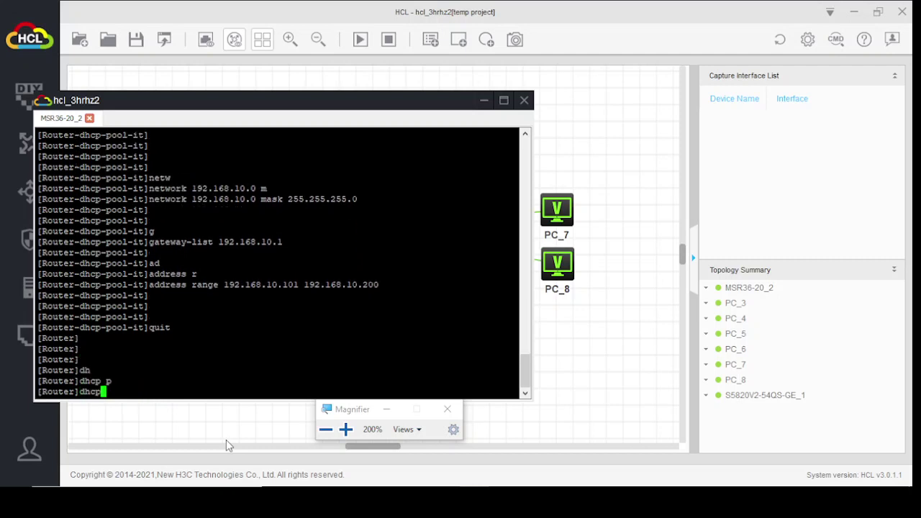
key(Tab)
text(ser)
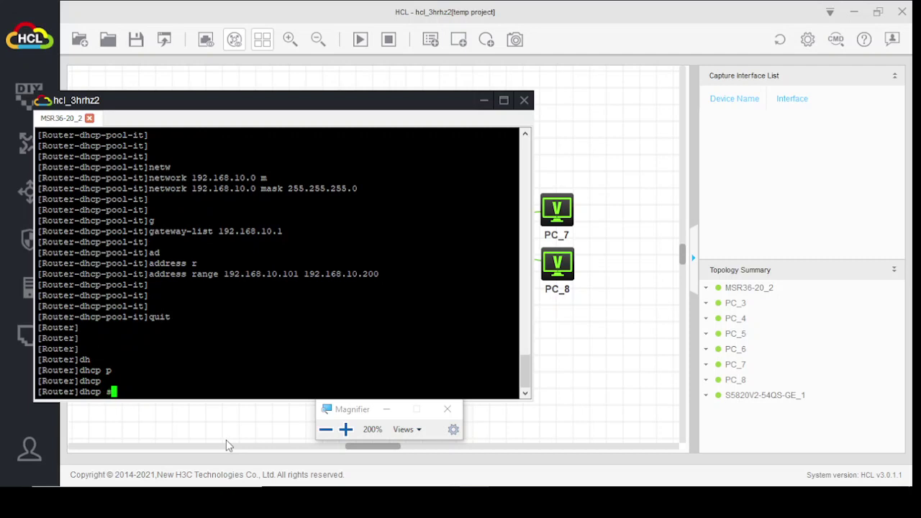
key(Tab)
text(ip)
key(Tab)
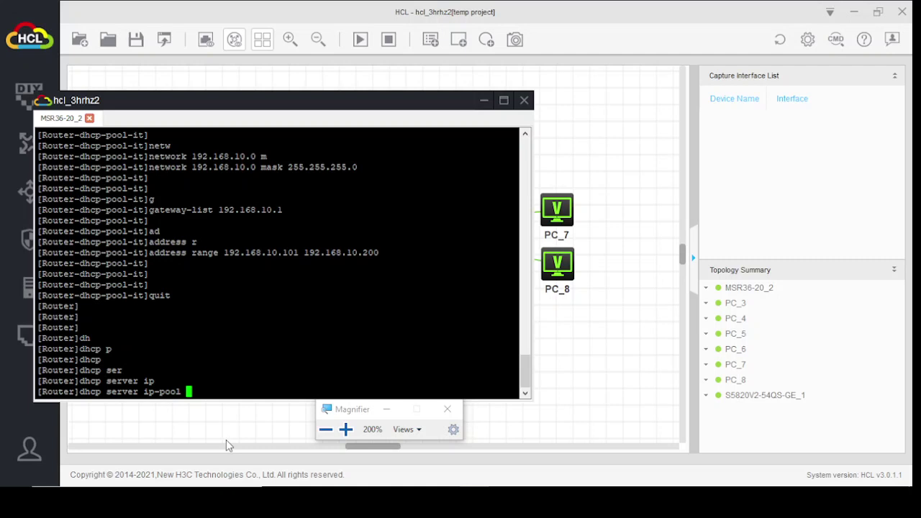
text(HR)
key(Return)
key(Return)
key(Return)
key(Return)
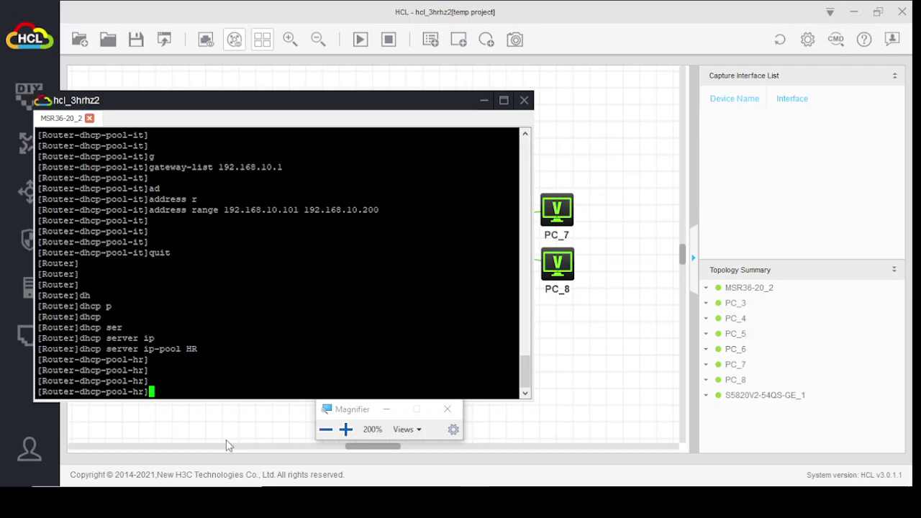
Step: Set the HR pool network to 192.168.20.0/24 and its gateway to 192.168.20.1
text(network 192.16)
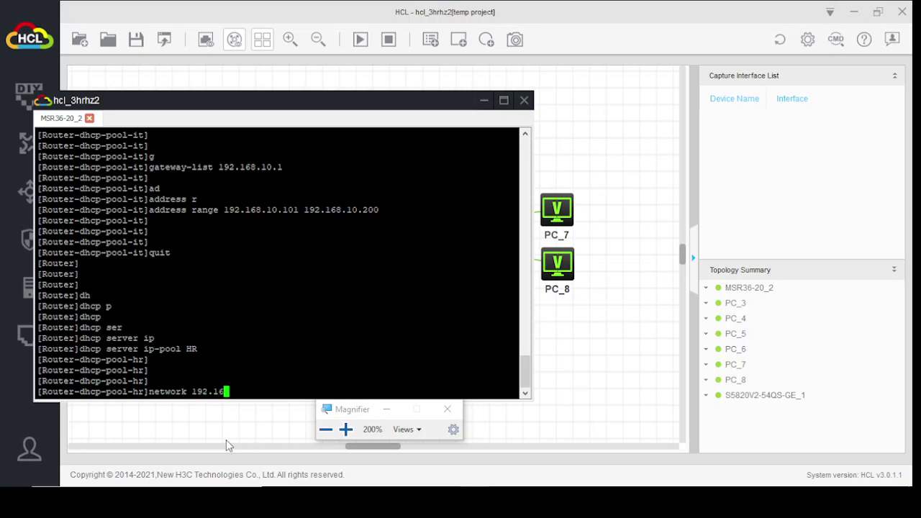
text(8.20.0 m)
key(Tab)
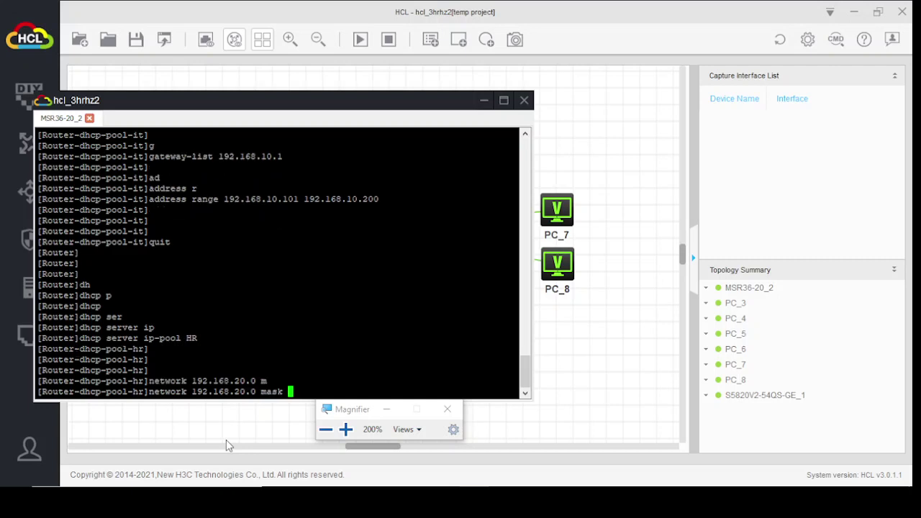
text(255.255.2)
text(55.255.0)
key(Return)
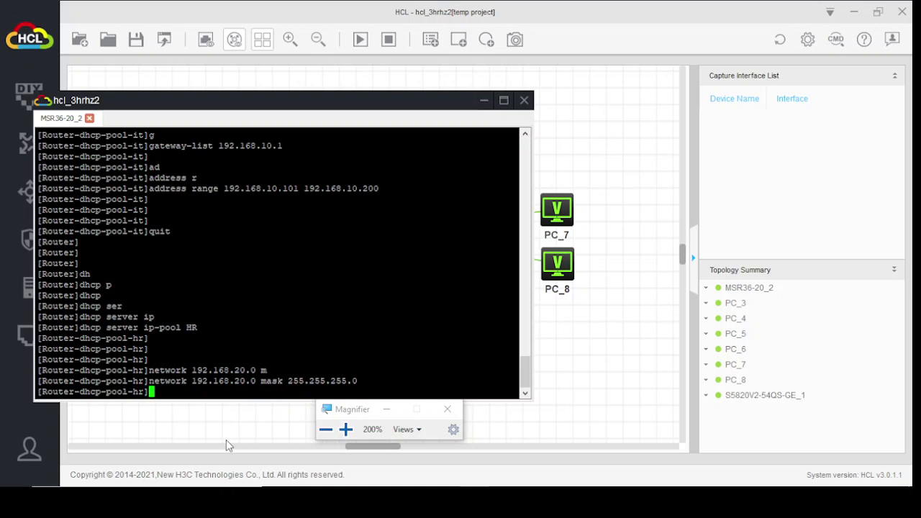
text(g)
key(Tab)
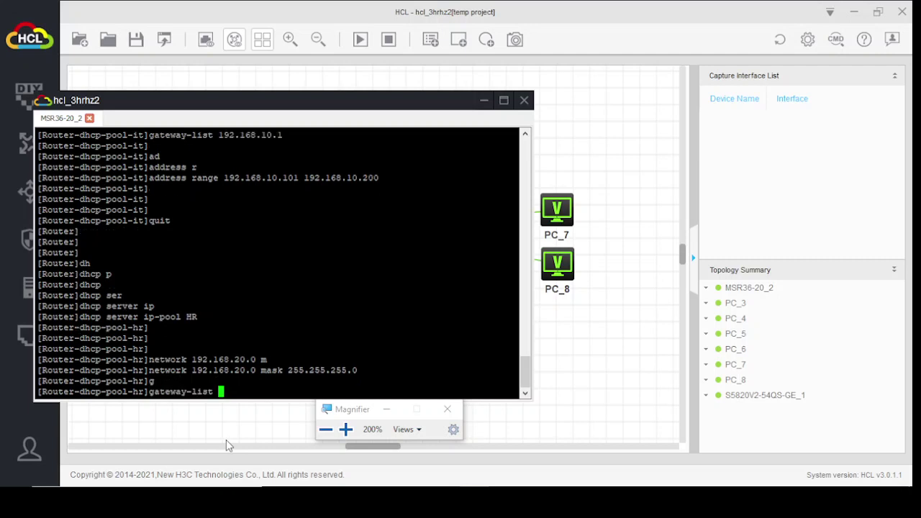
text(192.168.20.1)
key(Return)
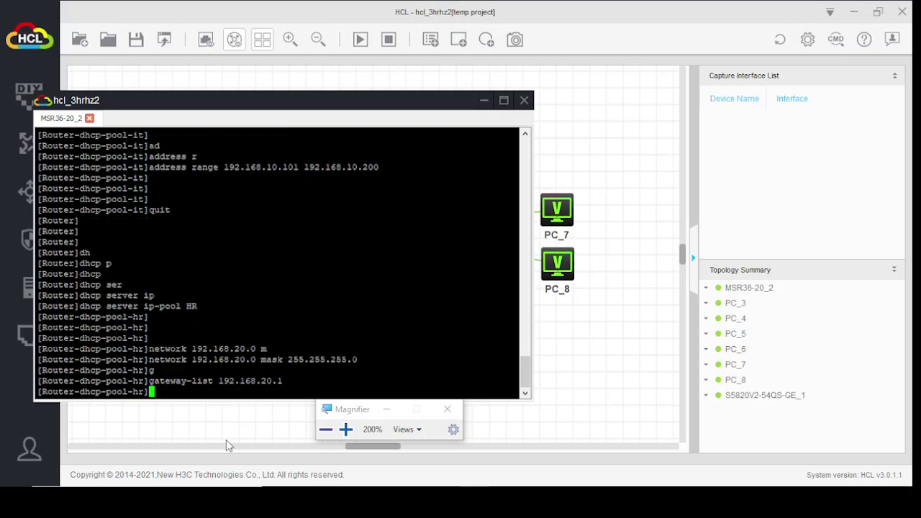
Step: Give the HR pool the address range 192.168.20.101 to 192.168.20.200
text(ad)
key(Tab)
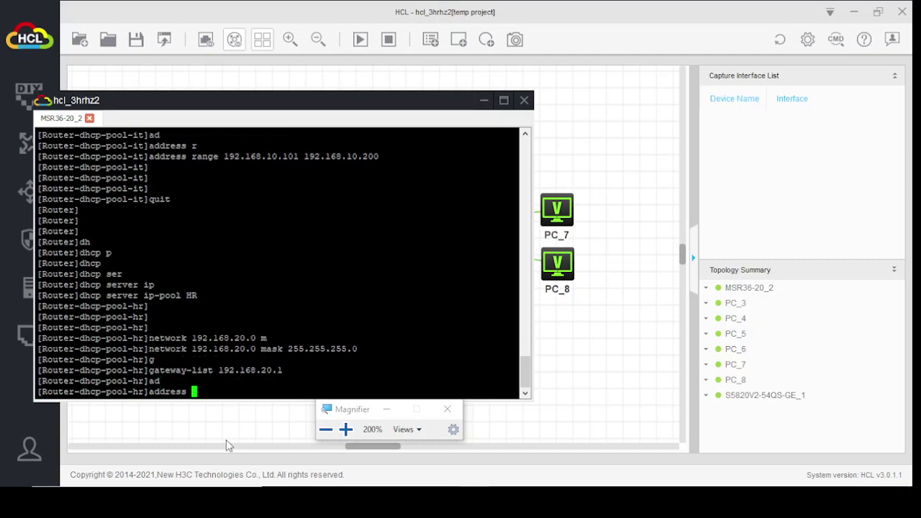
text(r)
key(Tab)
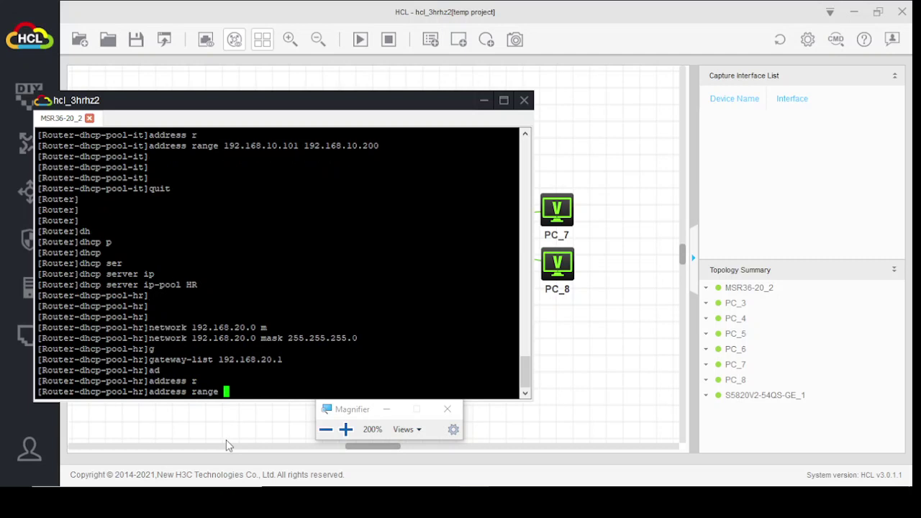
text(192.168.20.101 )
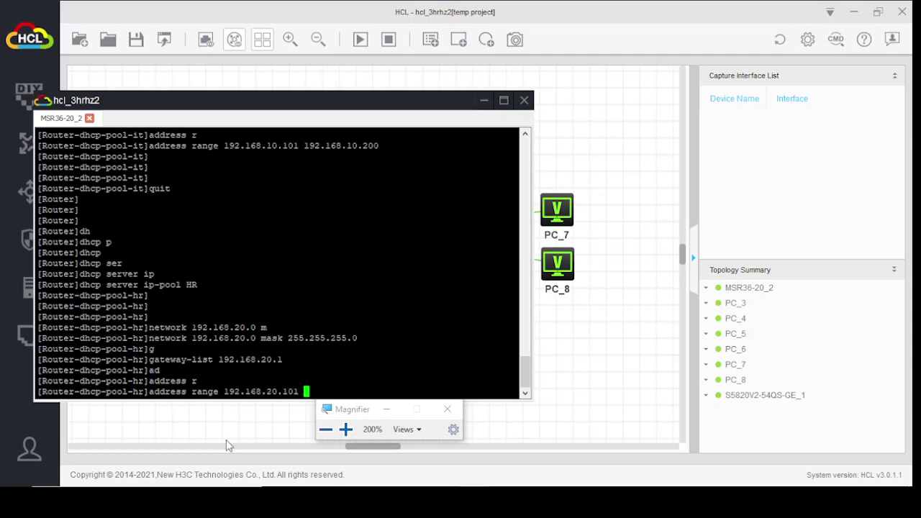
text(192.168.20.200)
key(Return)
key(Return)
key(Return)
key(Return)
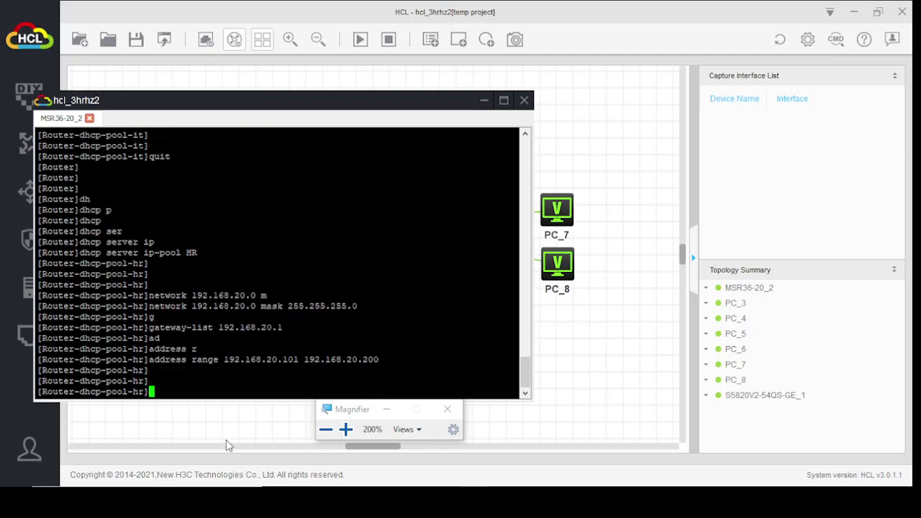
Step: Leave the HR pool and create the DHCP address pool Finance
text(quit)
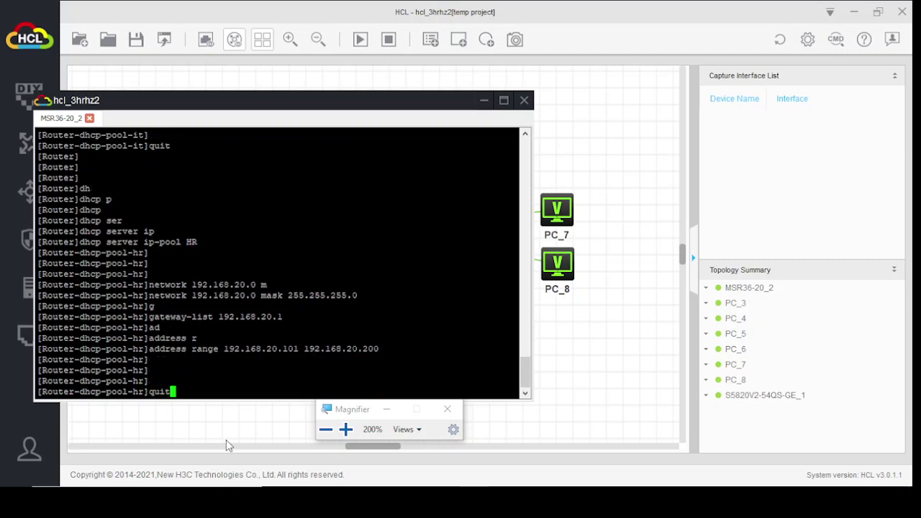
key(Return)
key(Return)
key(Return)
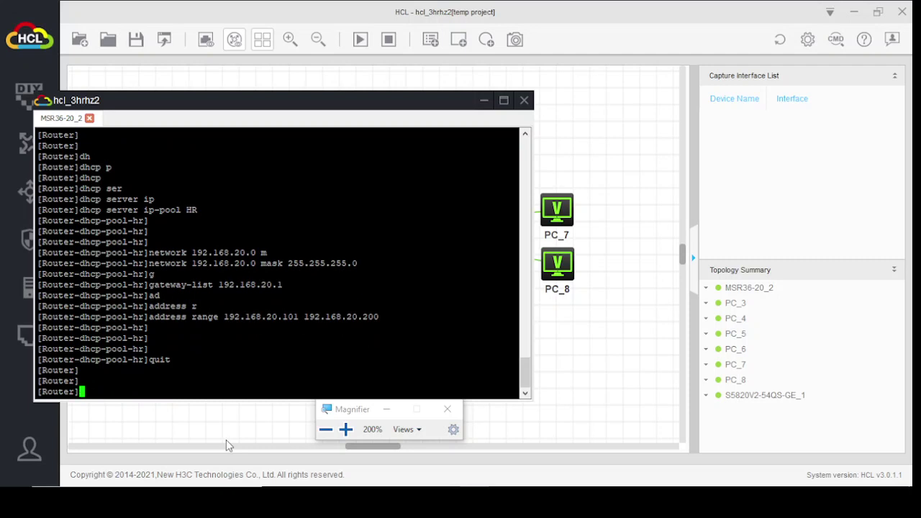
text(dh)
key(Tab)
text(ser)
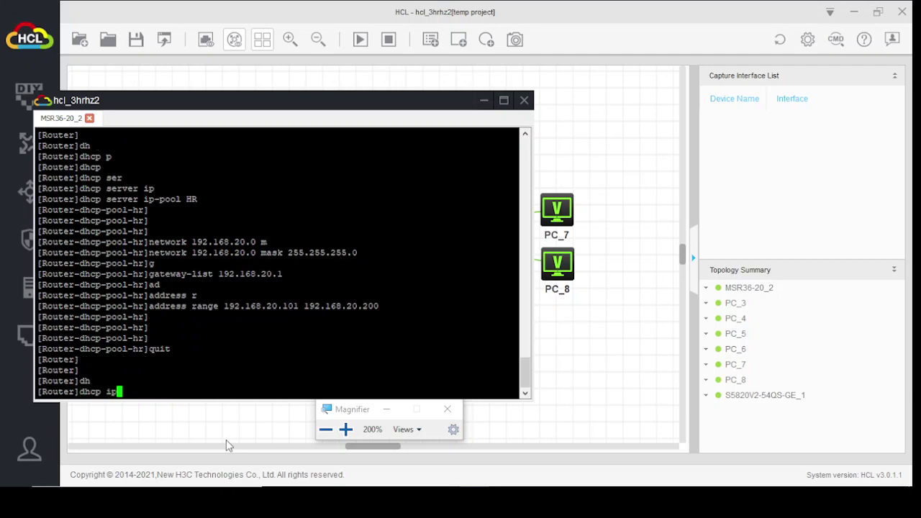
key(Tab)
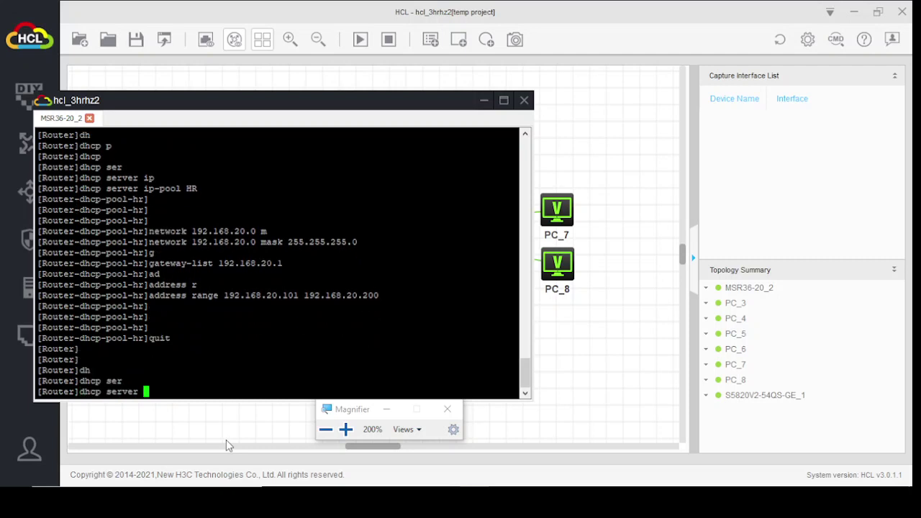
text(ip)
key(Tab)
text(Finance)
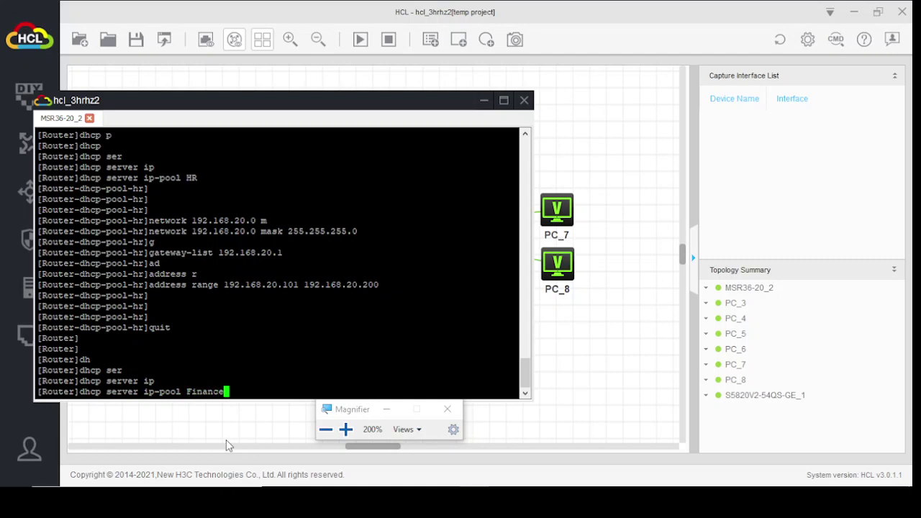
key(Return)
Step: Set the Finance pool network to 192.168.30.0 mask 255.255.255.0 with gateway 192.168.30.1
text(netw)
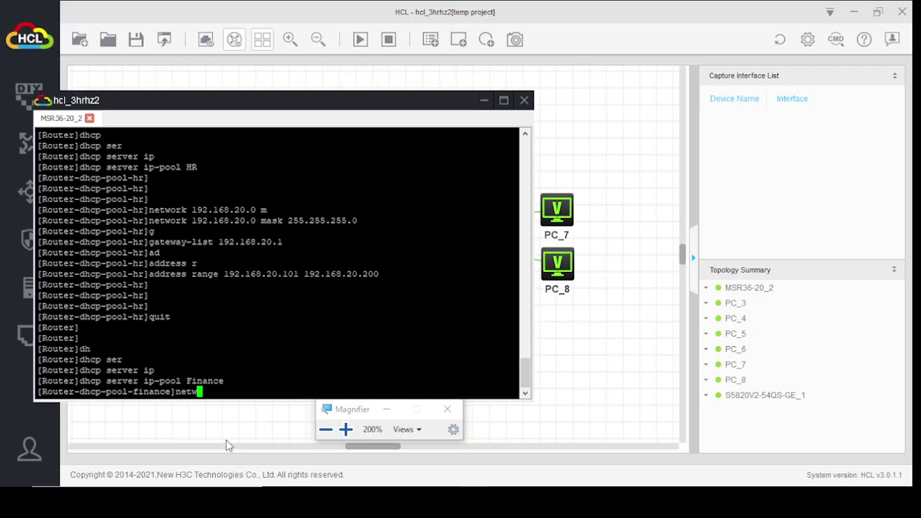
text(ork 192.168.3)
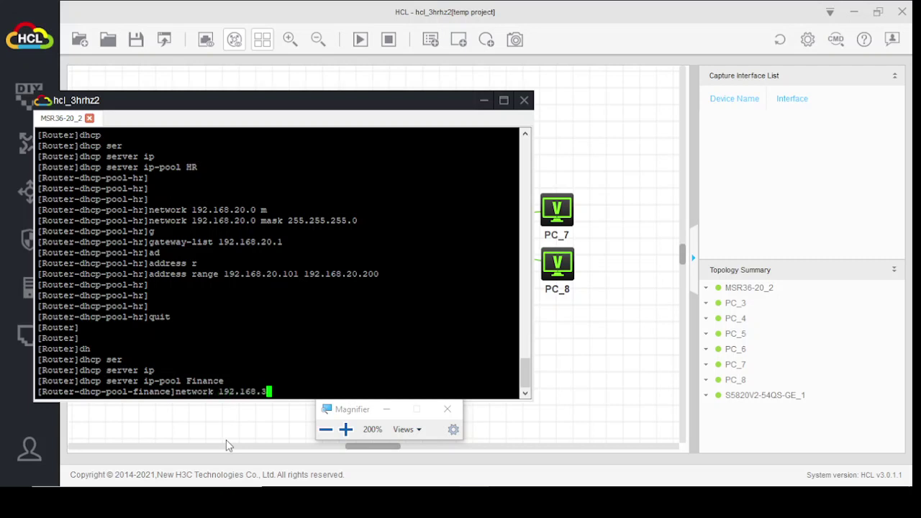
text(0.0 )
text(m)
key(Tab)
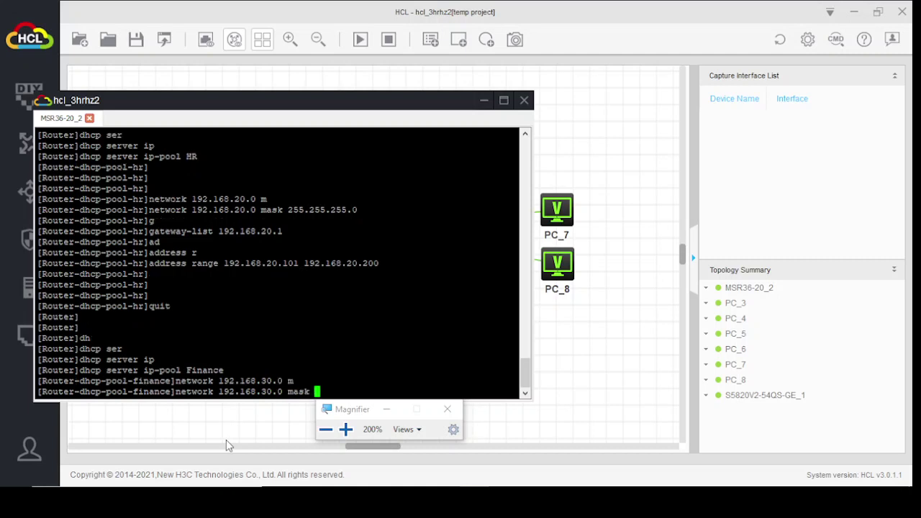
text(255.255.255.255.0)
key(Return)
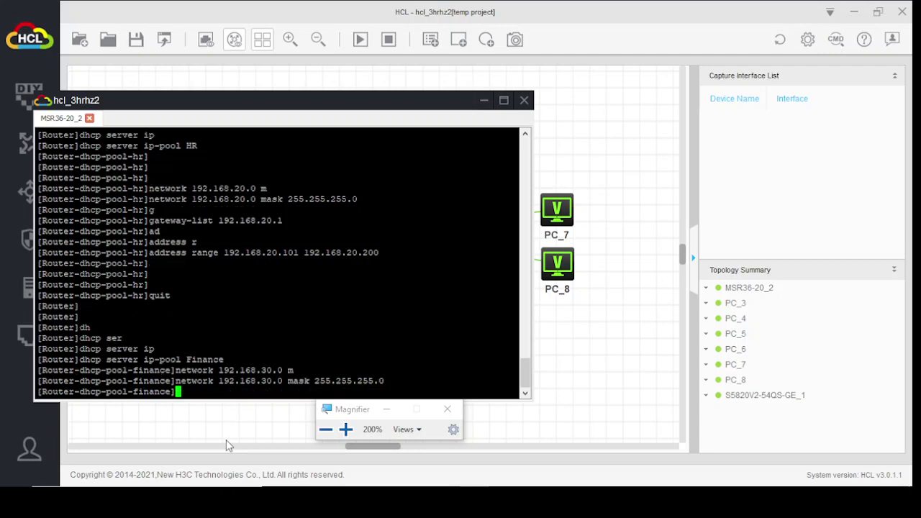
text(ga)
key(Tab)
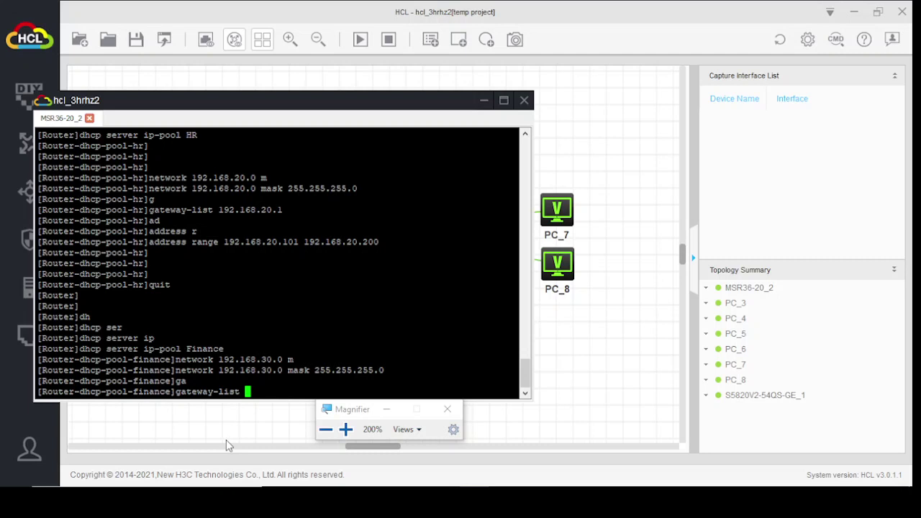
text(192.168.30.1)
key(Return)
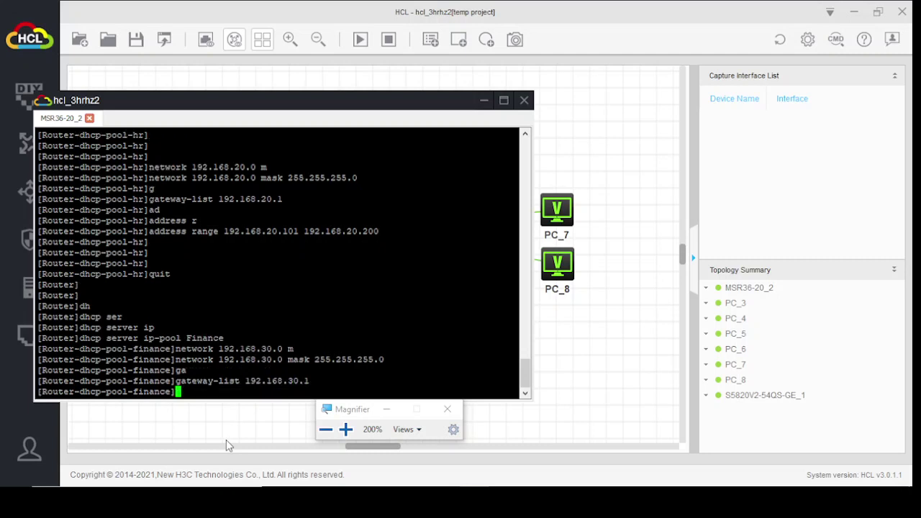
Step: Give the Finance pool the range 192.168.30.101–192.168.30.200 and quit the pool view
text(ad)
key(Tab)
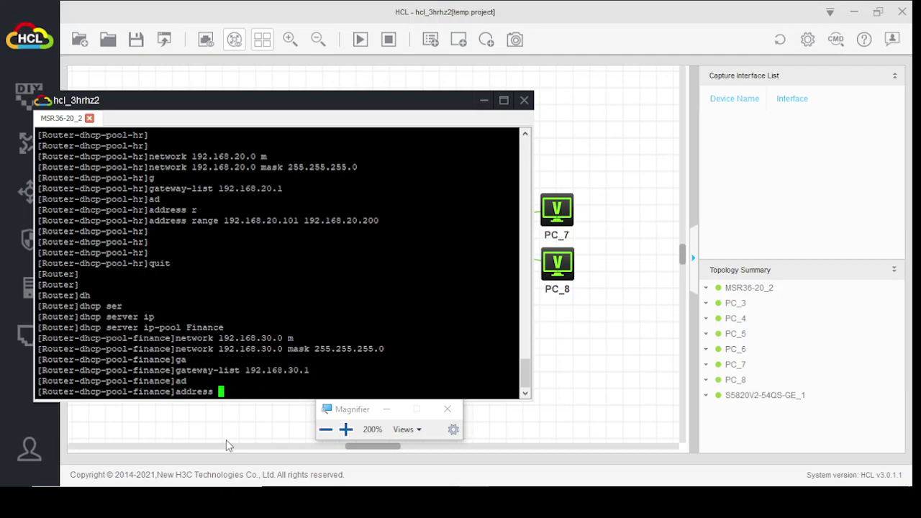
text(r)
key(Tab)
text(192.1)
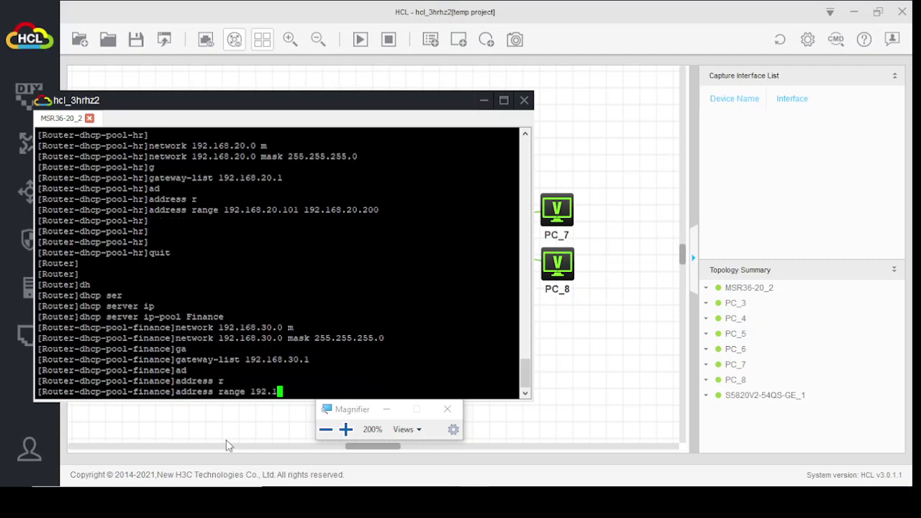
text(68.30.101 192.168.)
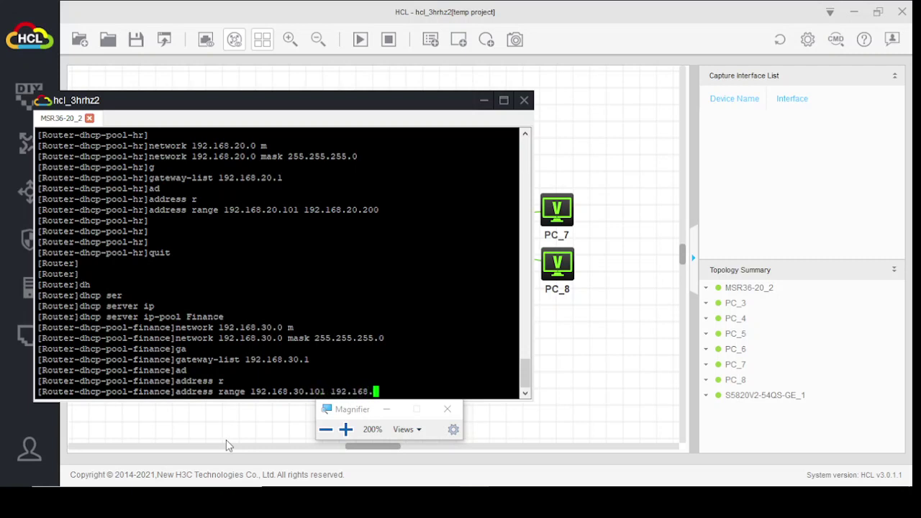
text(30.200)
key(Return)
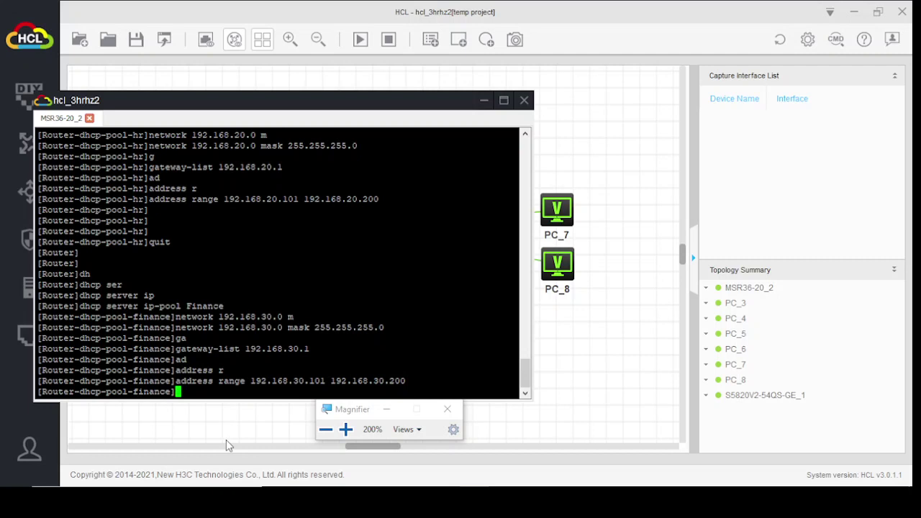
key(Return)
key(Return)
key(Return)
text(quit)
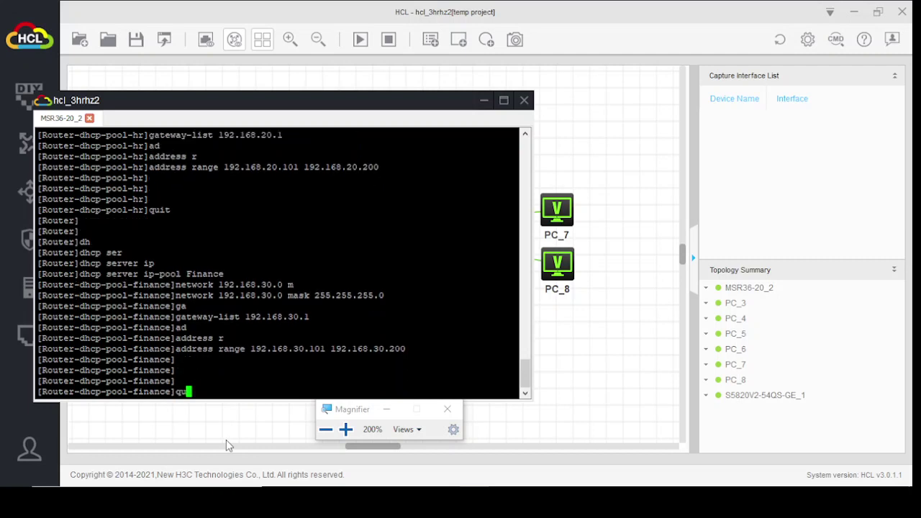
key(Return)
key(Return)
key(Return)
key(Return)
key(Return)
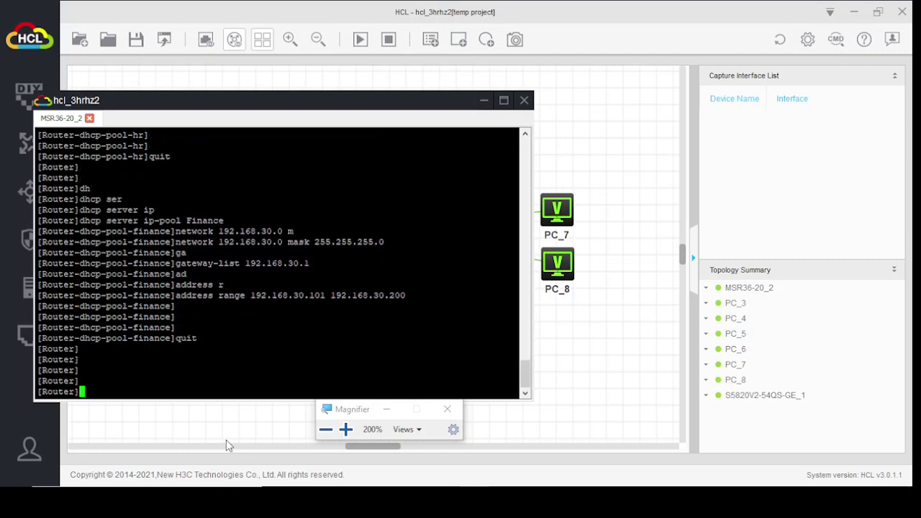
Step: Save the router configuration to flash:/startup.cfg and minimize the router CLI window
text(sav)
key(Tab)
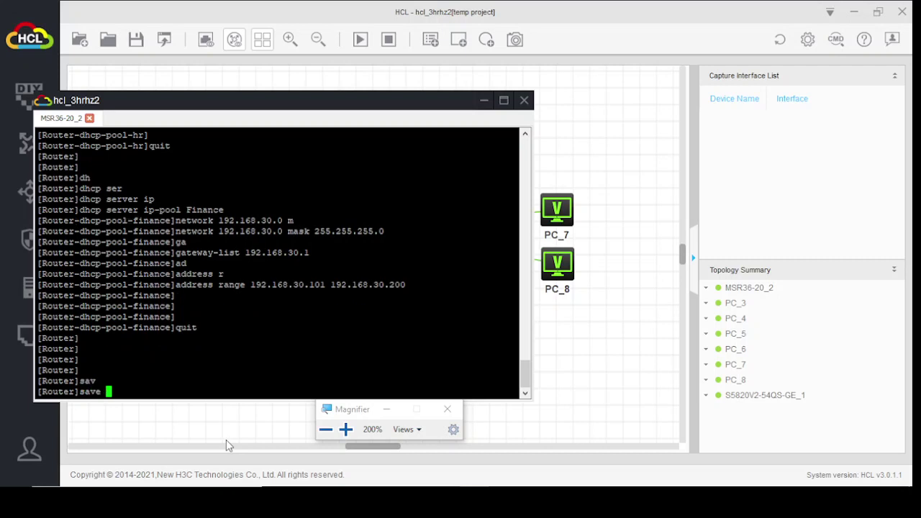
key(Return)
text(y)
key(Return)
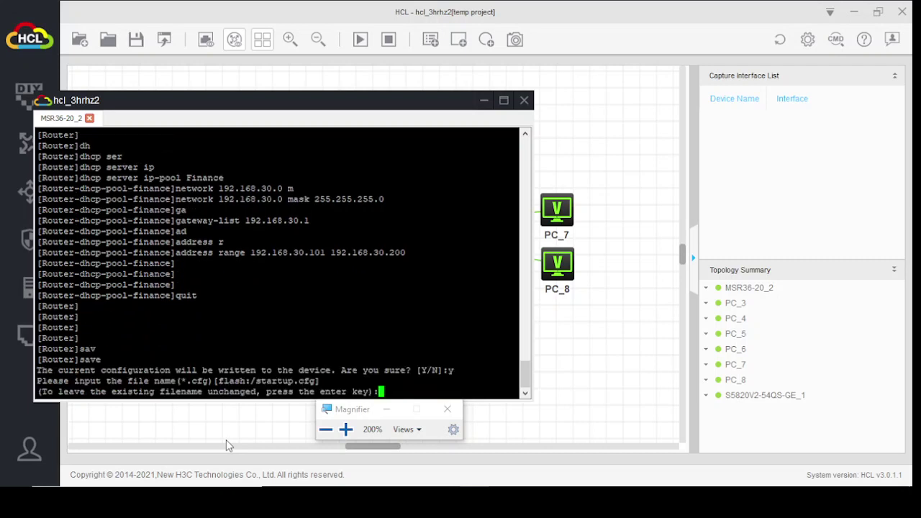
key(Return)
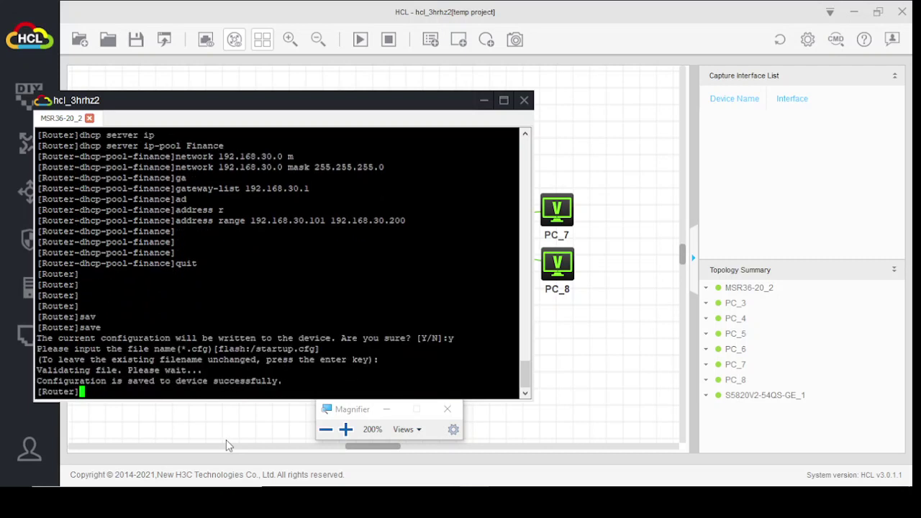
drag(352, 409, 755, 334)
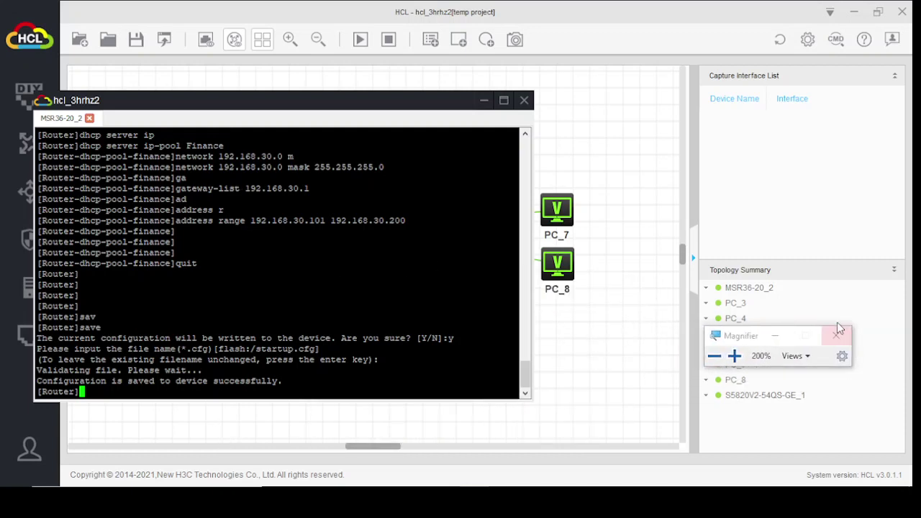
click(834, 333)
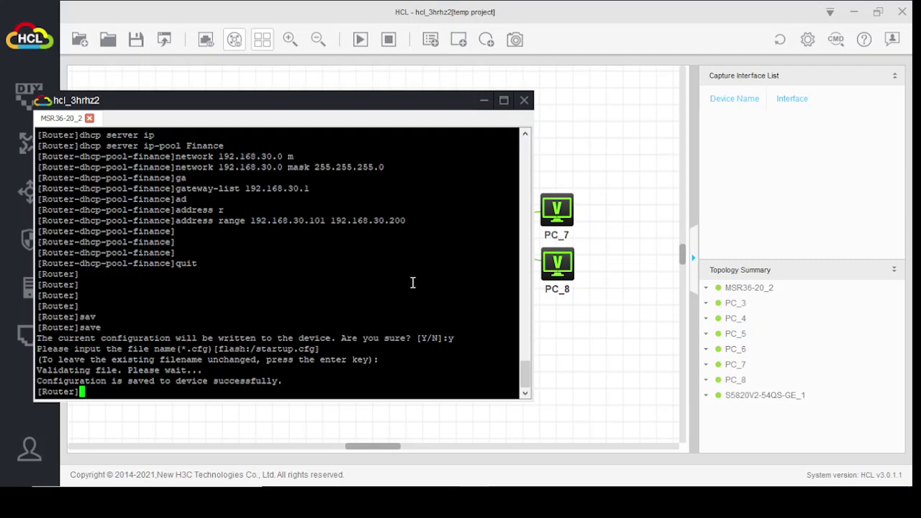
Step: Enable PC_3's interface and set it to obtain its IPv4 address by DHCP
click(486, 104)
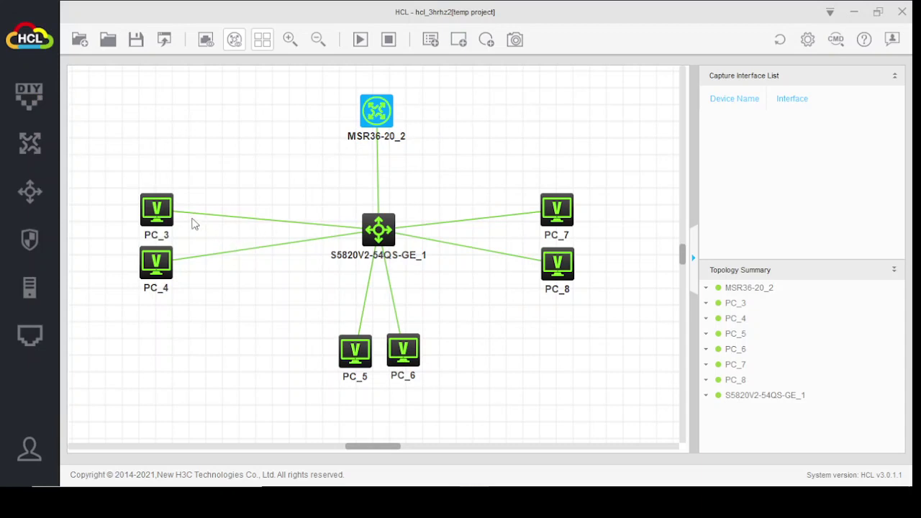
right_click(164, 216)
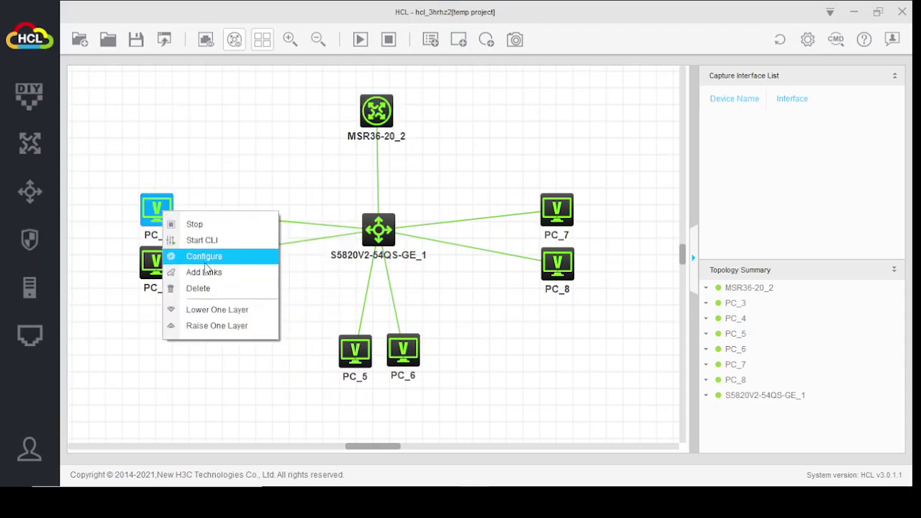
click(205, 256)
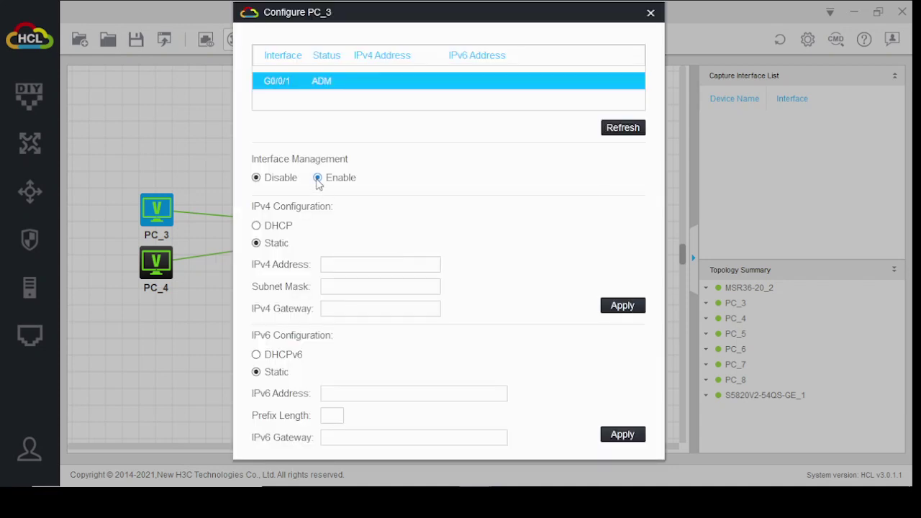
click(317, 178)
click(257, 226)
click(620, 305)
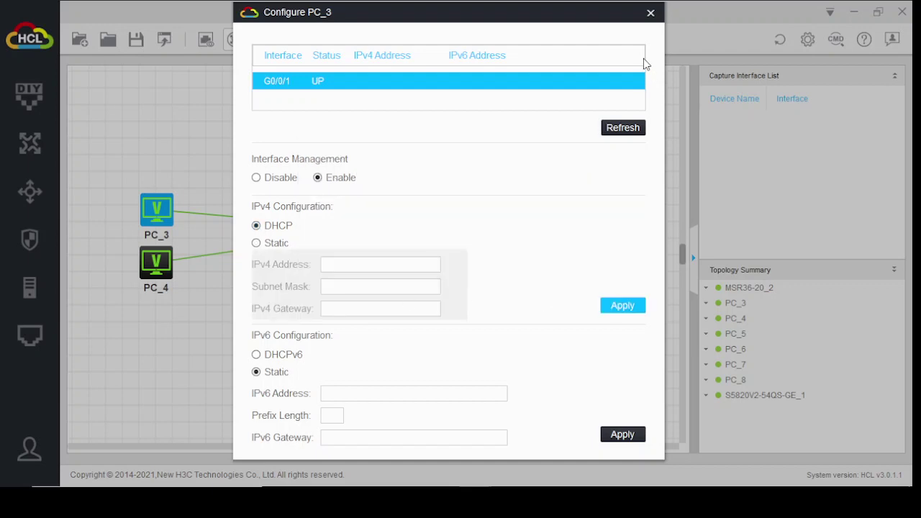
click(651, 13)
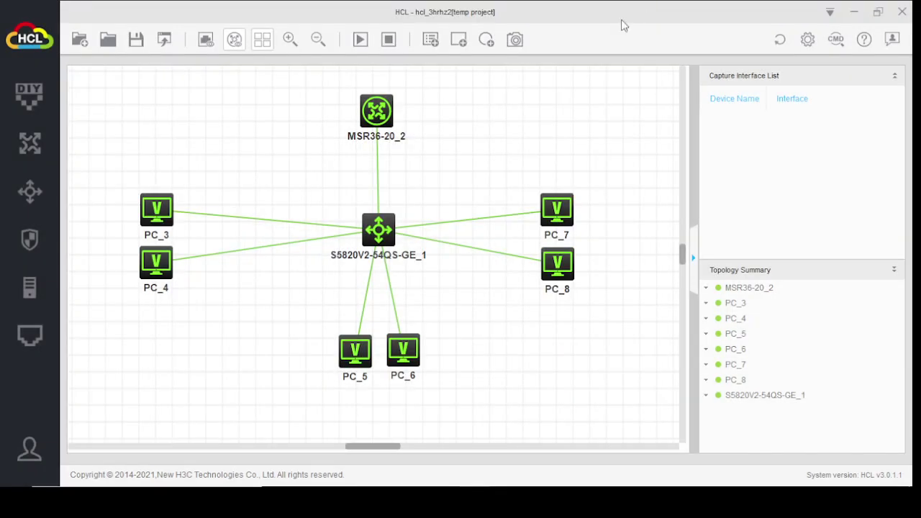
Step: Enable PC_4's interface and switch its IPv4 addressing to DHCP
right_click(169, 267)
click(209, 305)
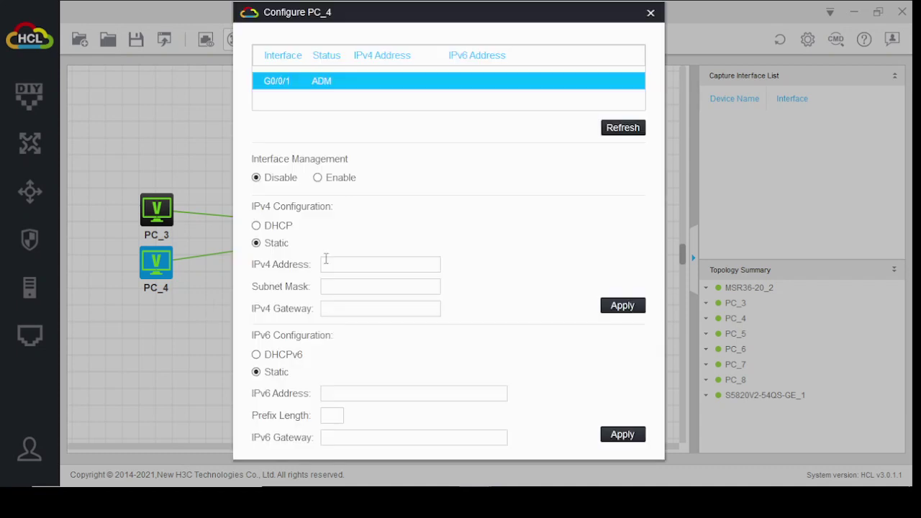
click(317, 177)
click(255, 226)
click(620, 308)
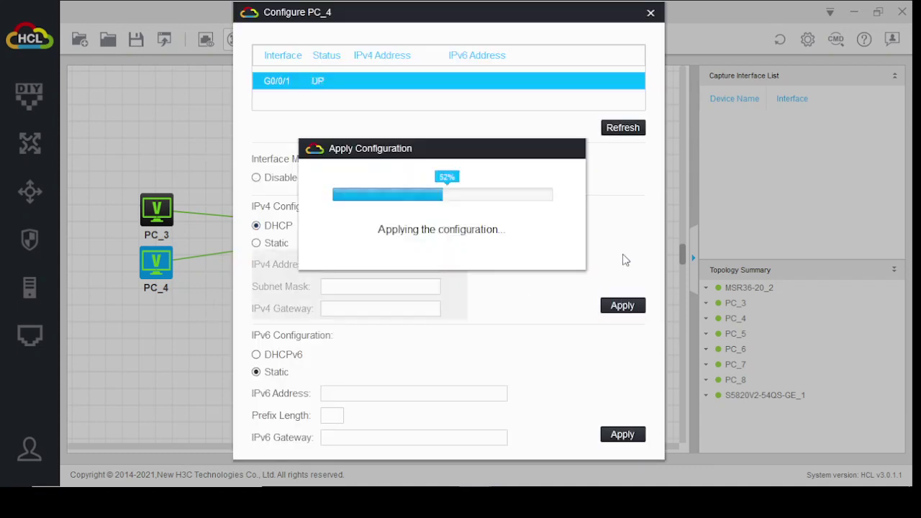
Step: Close PC_4's settings and try twice to configure PC_5, dismissing its connection errors
click(651, 12)
right_click(360, 362)
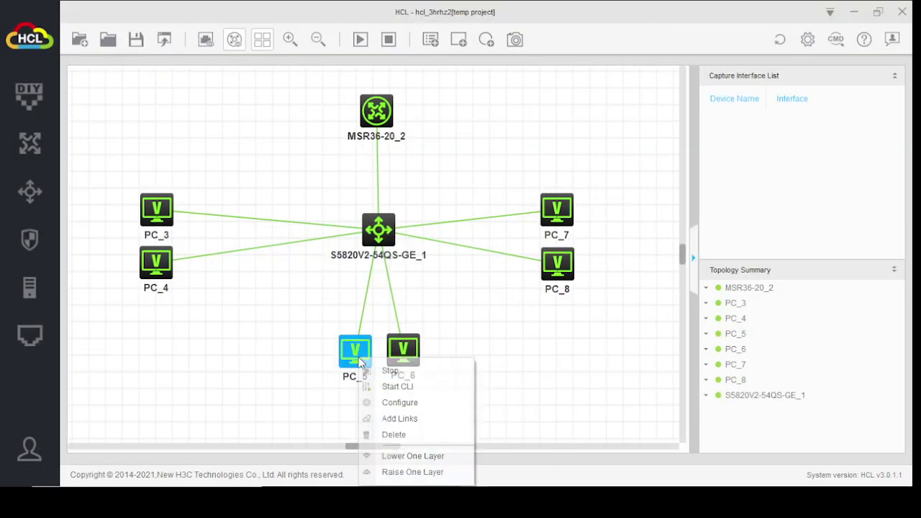
click(402, 402)
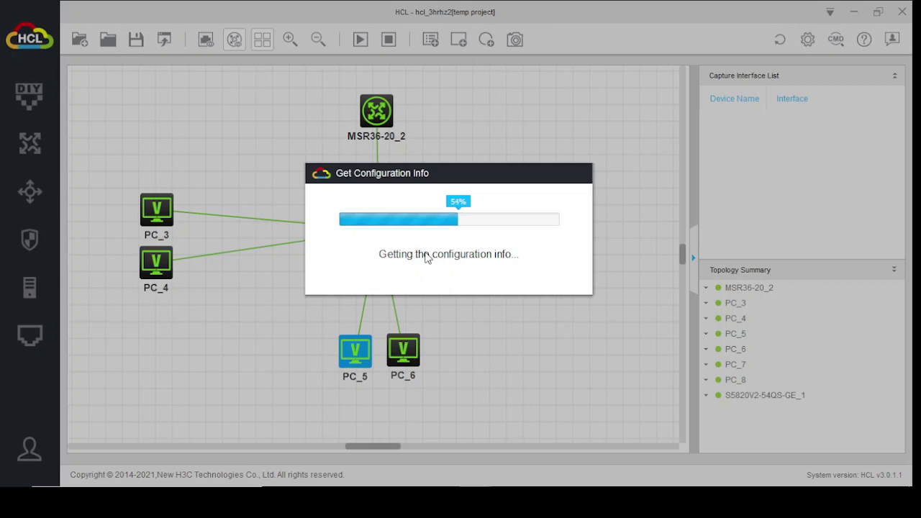
click(444, 272)
right_click(353, 356)
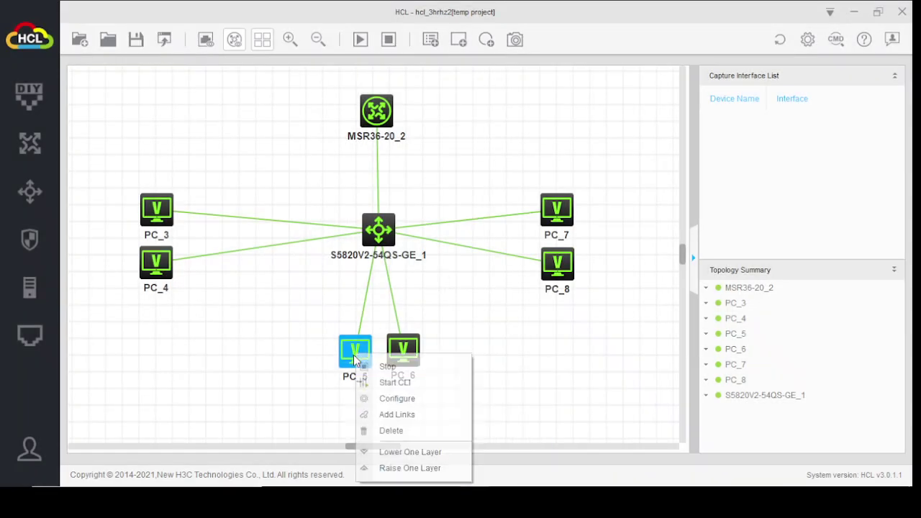
click(388, 400)
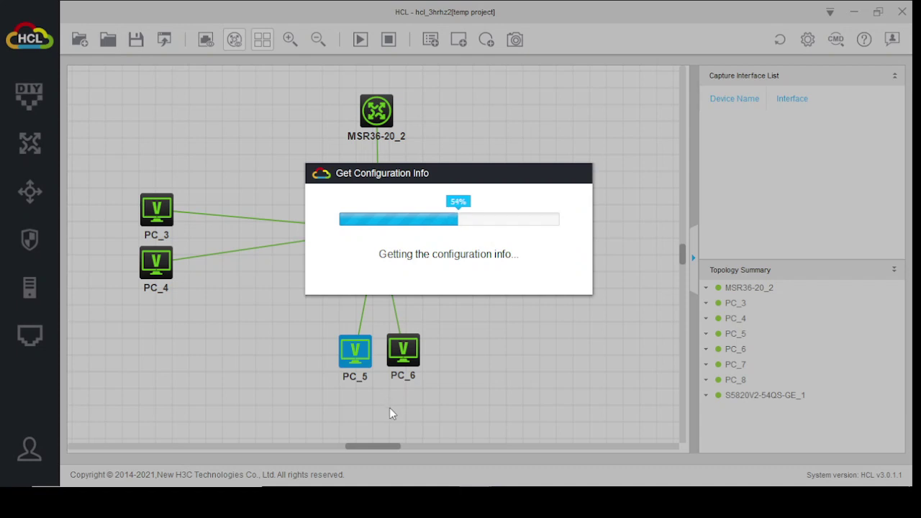
click(449, 273)
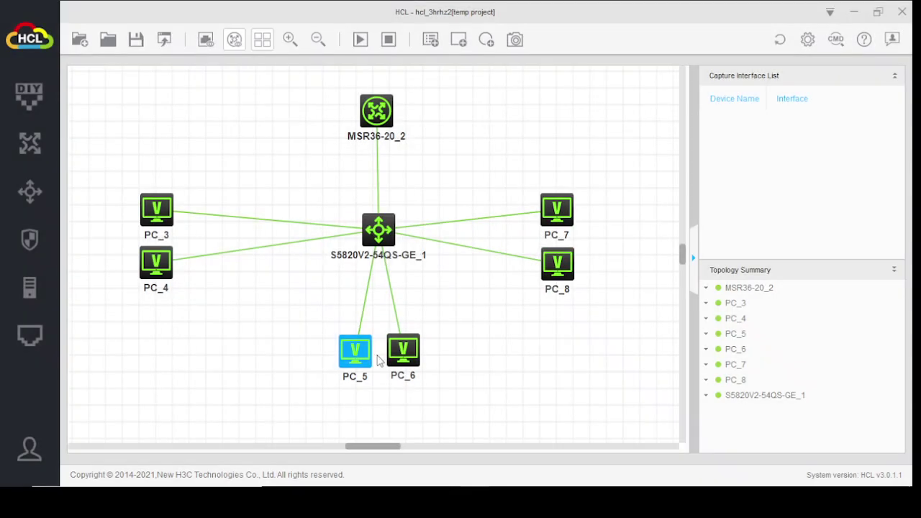
Step: Enable PC_6's interface and set it to DHCP addressing
right_click(400, 347)
click(439, 392)
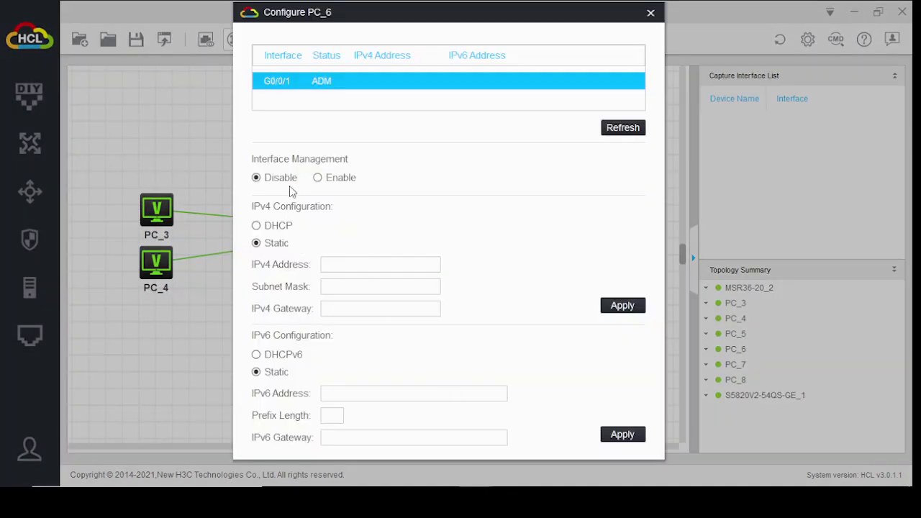
click(317, 178)
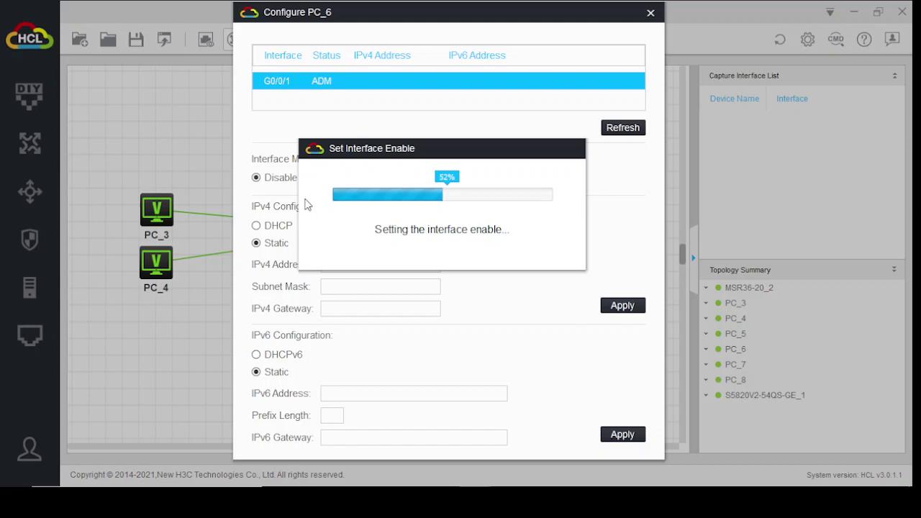
click(271, 227)
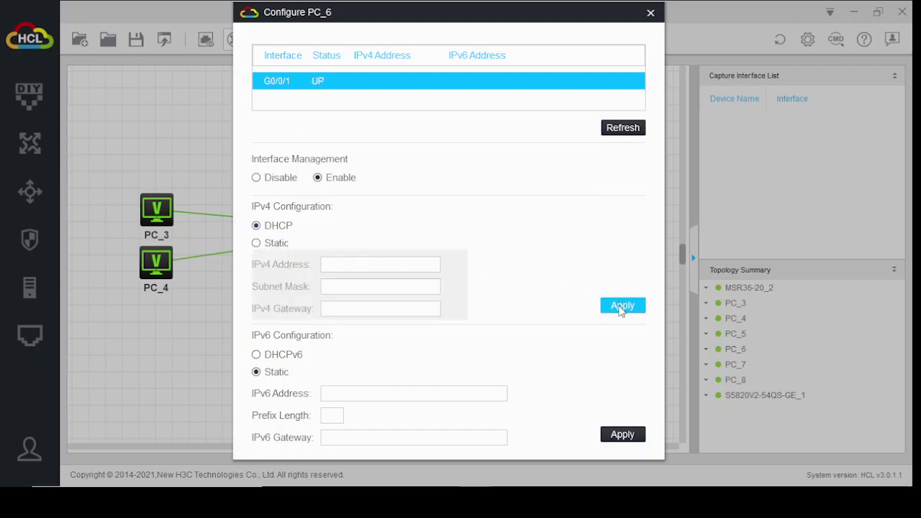
click(616, 305)
click(653, 13)
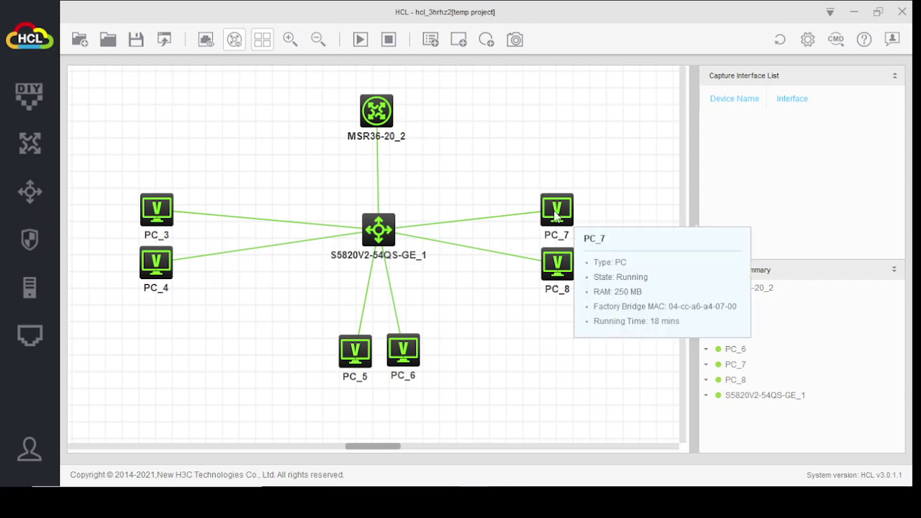
Step: Enable PC_7's interface and set it to DHCP addressing
right_click(555, 211)
click(611, 258)
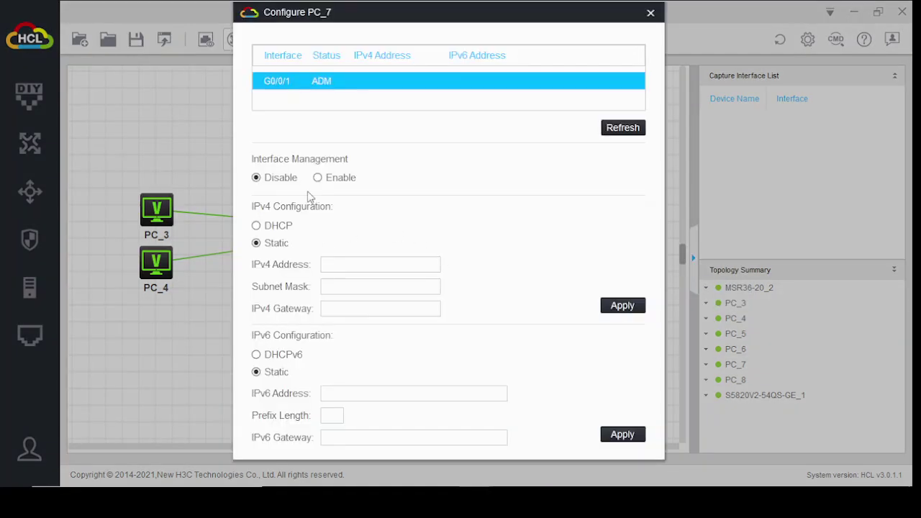
click(318, 177)
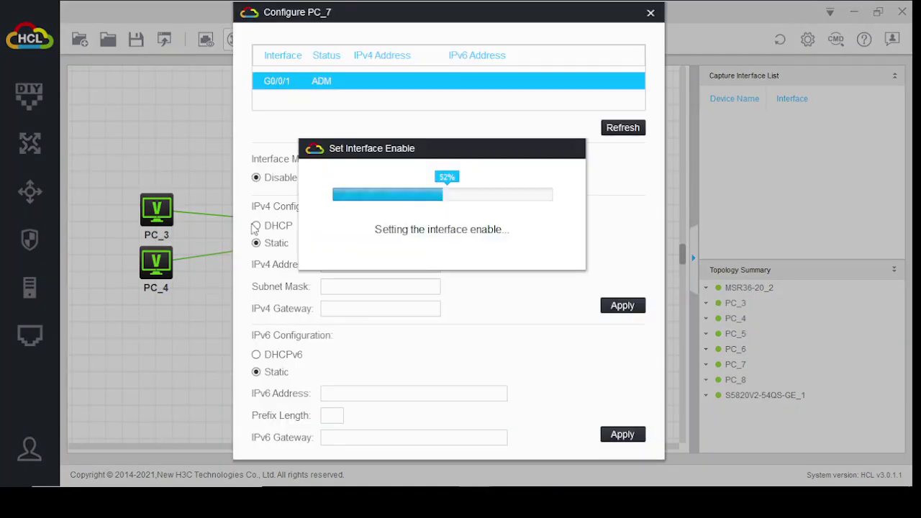
click(257, 225)
click(625, 305)
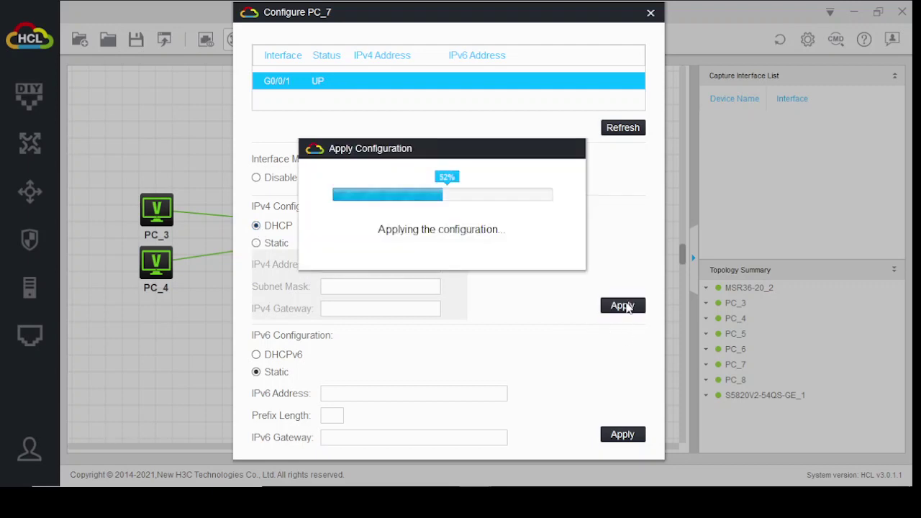
click(650, 13)
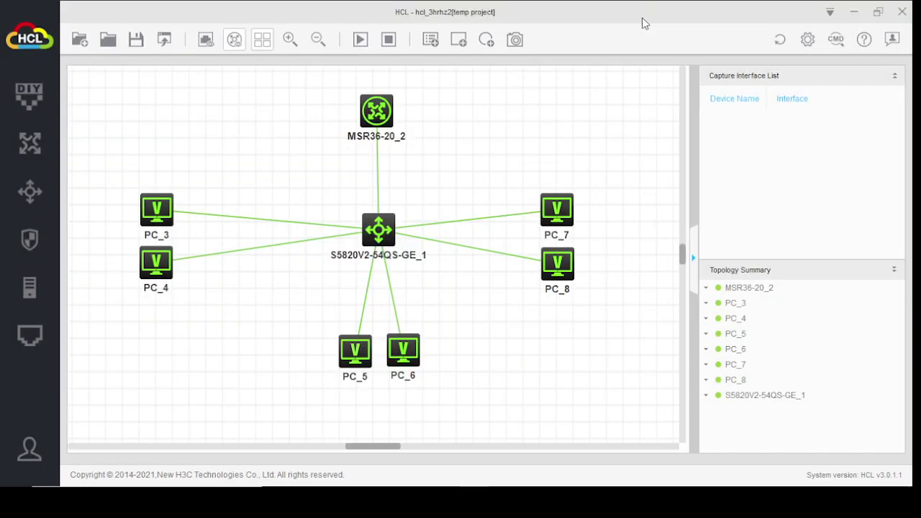
Step: Enable PC_8's interface and set it to DHCP addressing
right_click(565, 263)
click(635, 305)
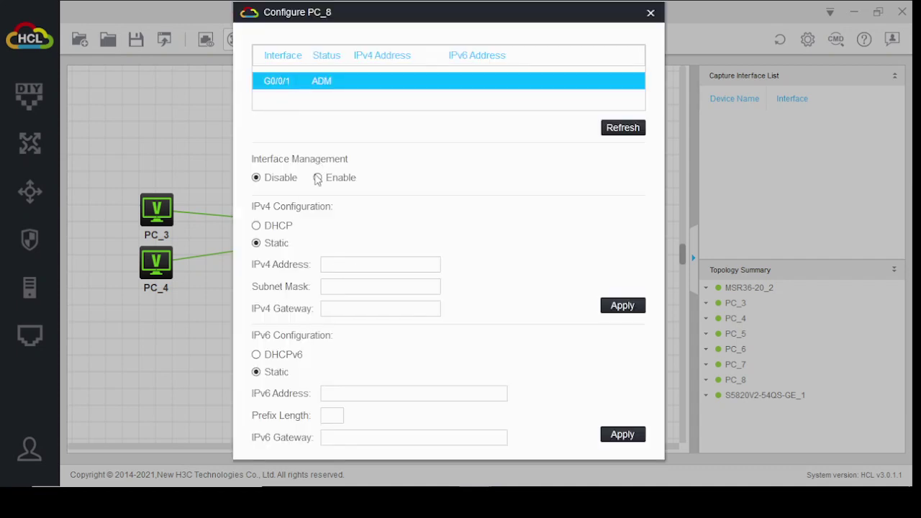
click(318, 177)
click(270, 227)
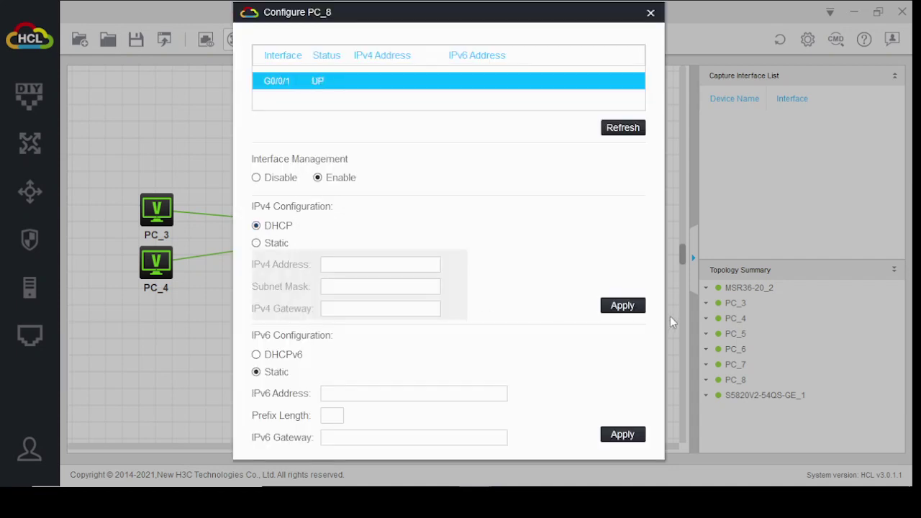
click(630, 306)
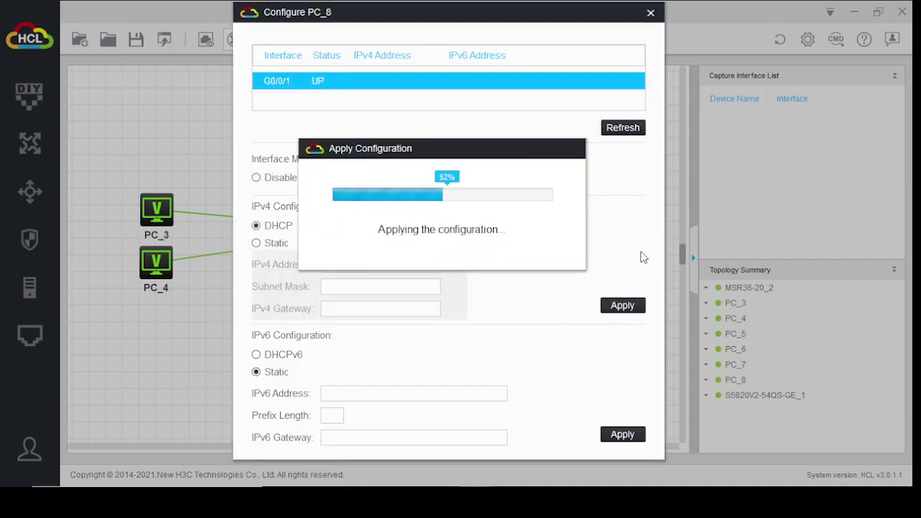
click(651, 13)
Step: After another connection error, stop PC_5 and start it again
right_click(353, 351)
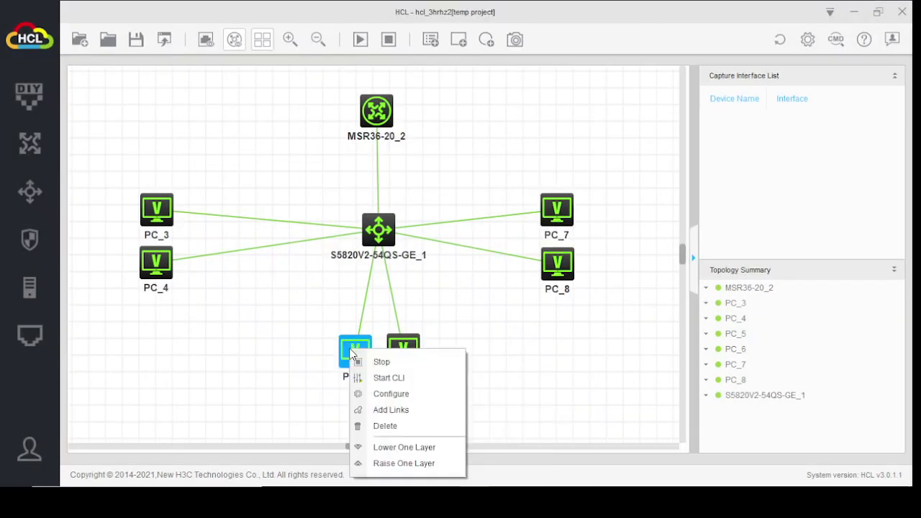
click(390, 395)
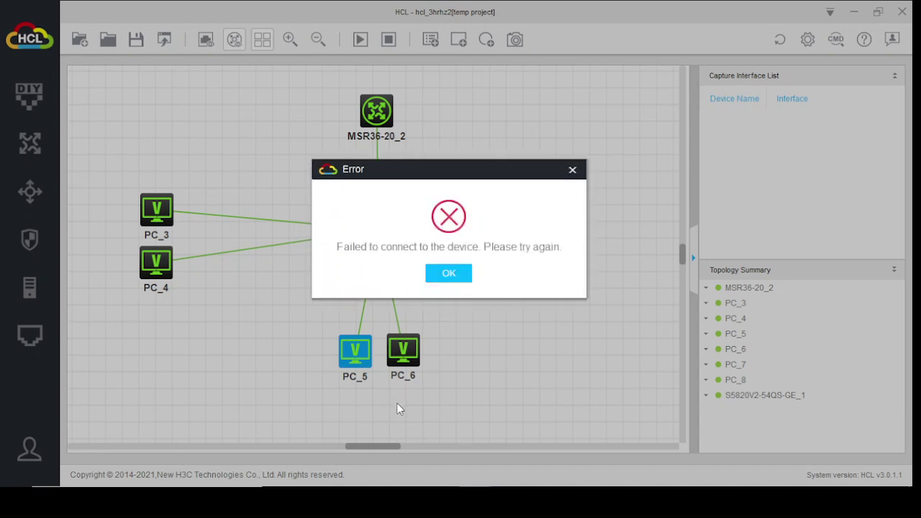
click(450, 277)
right_click(364, 351)
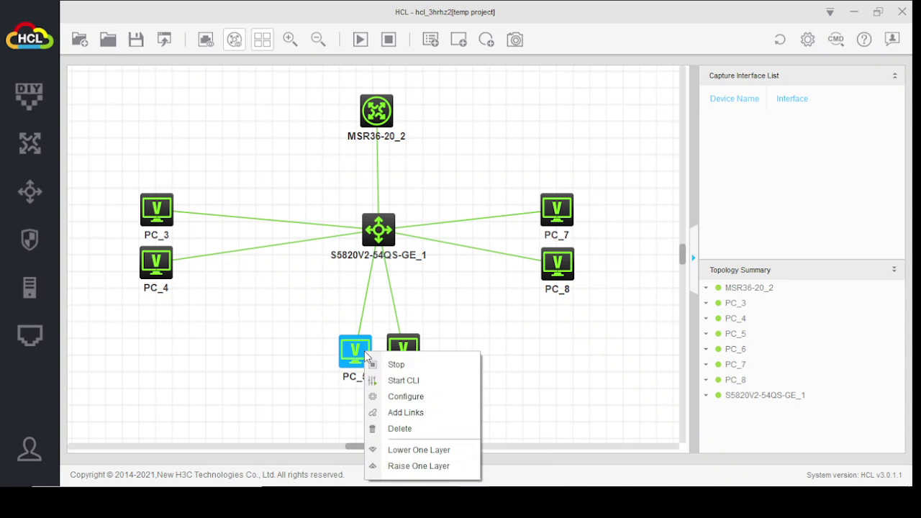
click(397, 366)
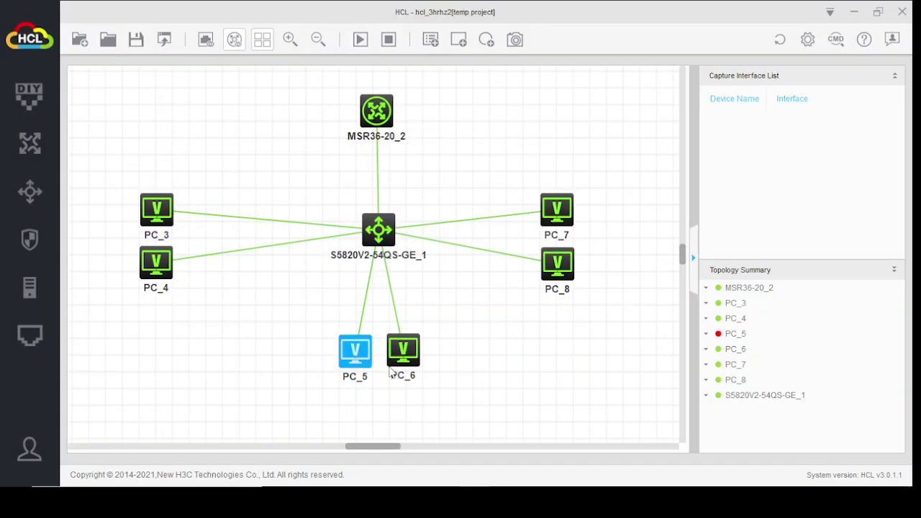
right_click(363, 358)
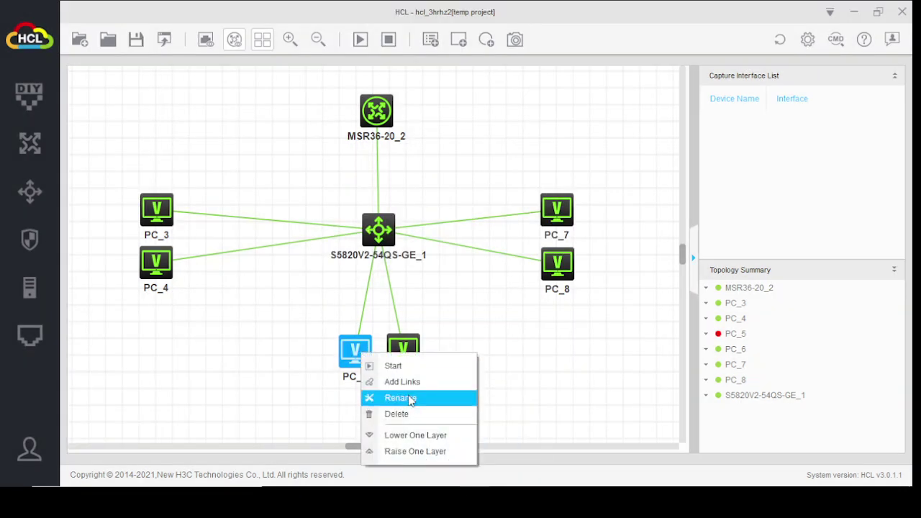
click(399, 366)
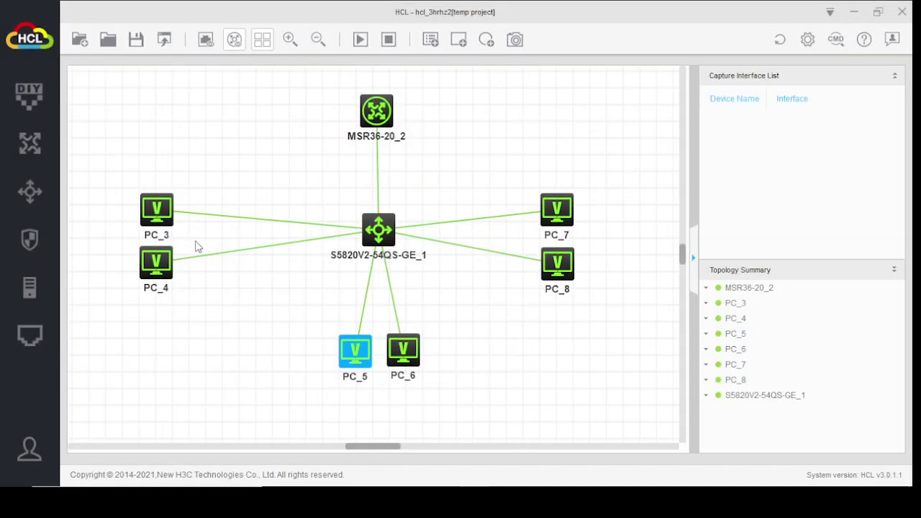
Step: Retry PC_5's configuration, which still fails with a connection error
right_click(361, 365)
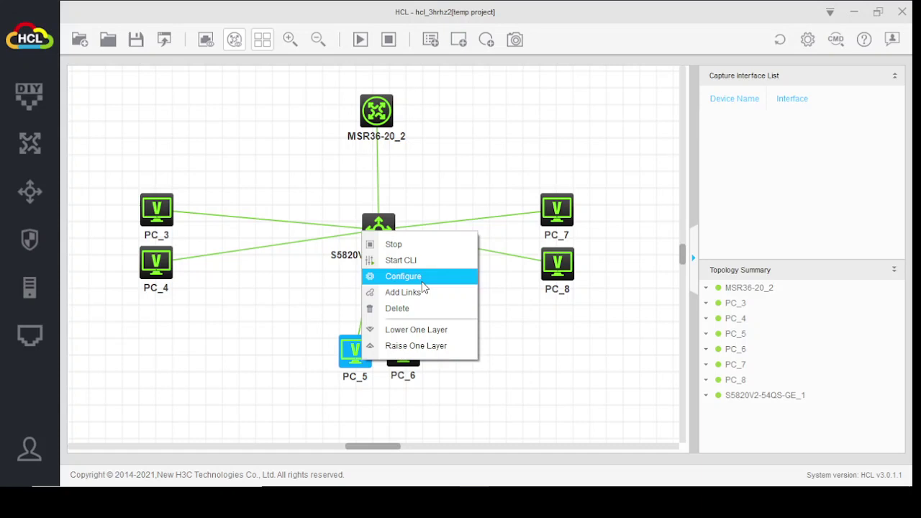
click(420, 278)
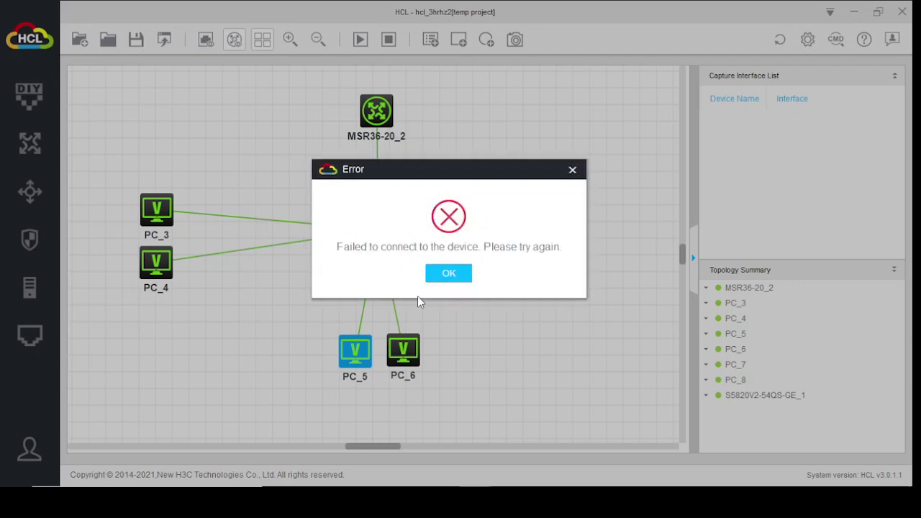
click(440, 272)
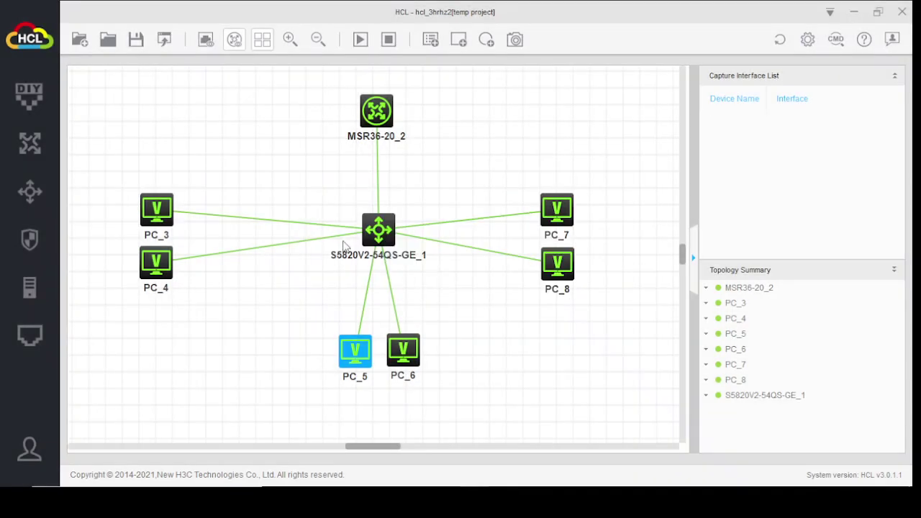
right_click(157, 208)
Step: Check PC_3 and PC_4 received DHCP addresses 192.168.10.101 and 192.168.10.102
click(197, 251)
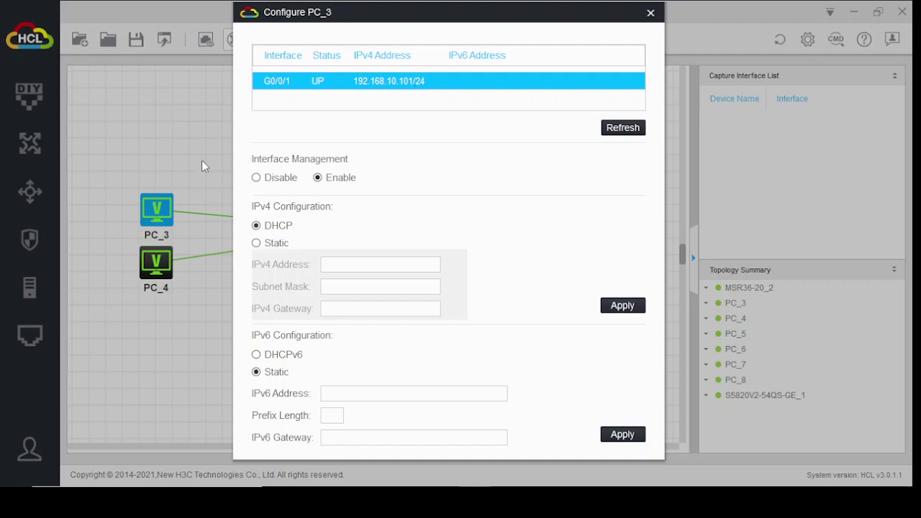
click(650, 12)
right_click(154, 266)
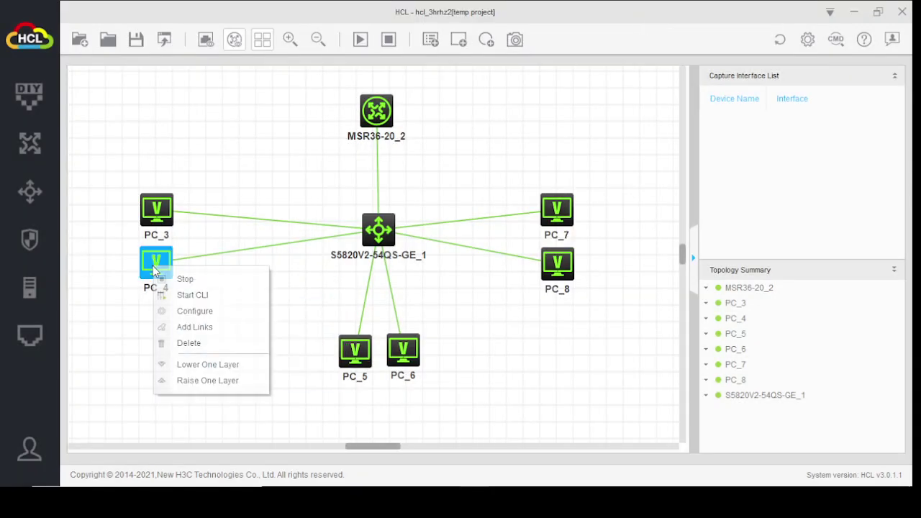
click(191, 314)
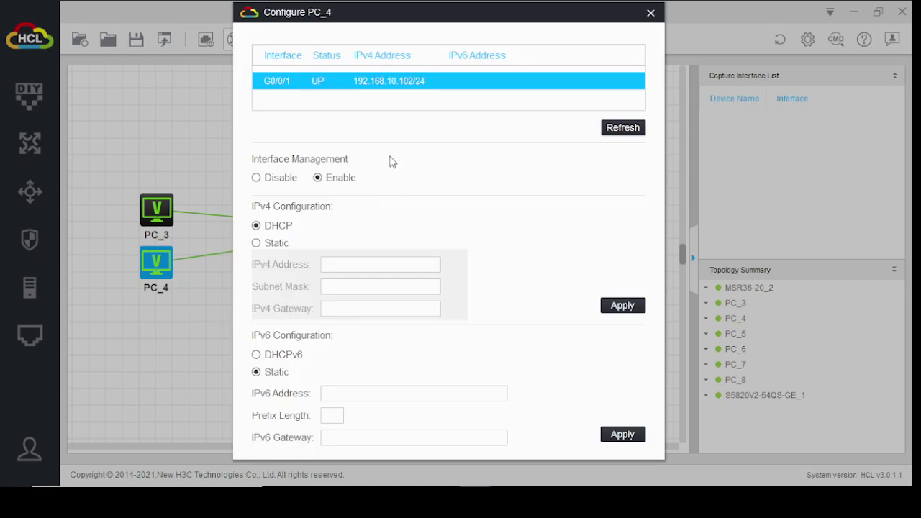
click(651, 12)
Step: Check PC_6 got 192.168.20.101 and PC_7 got 192.168.30.101 by DHCP
right_click(401, 350)
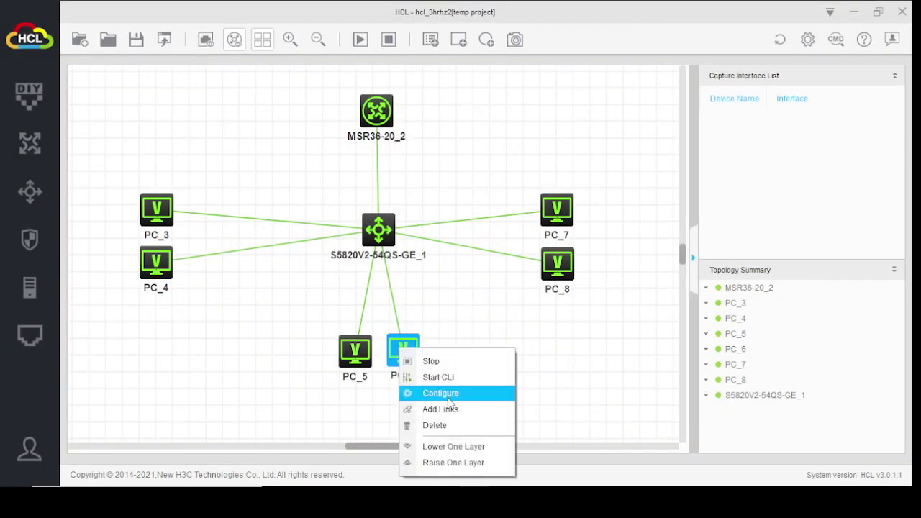
click(440, 394)
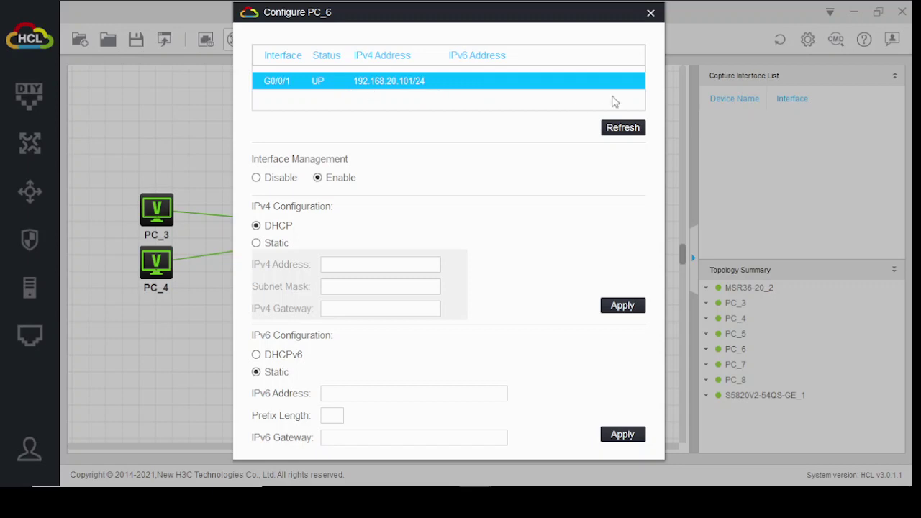
click(650, 12)
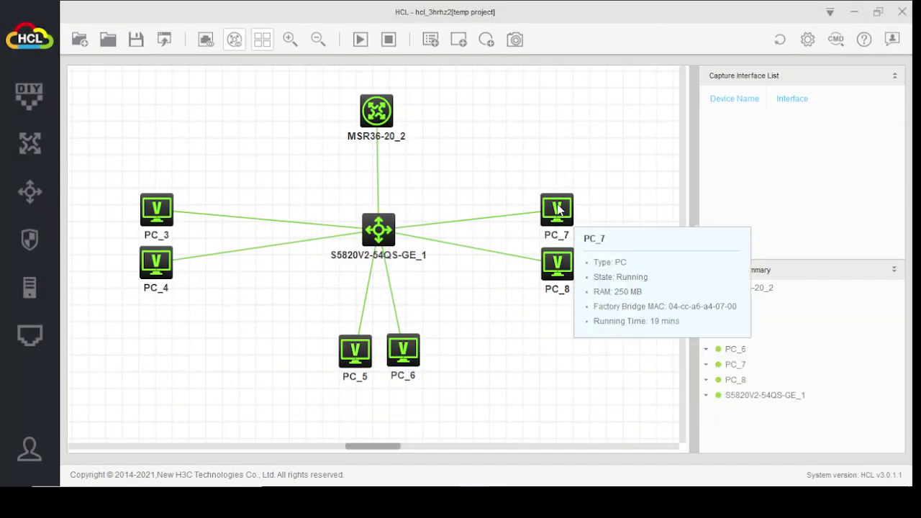
right_click(558, 209)
click(597, 250)
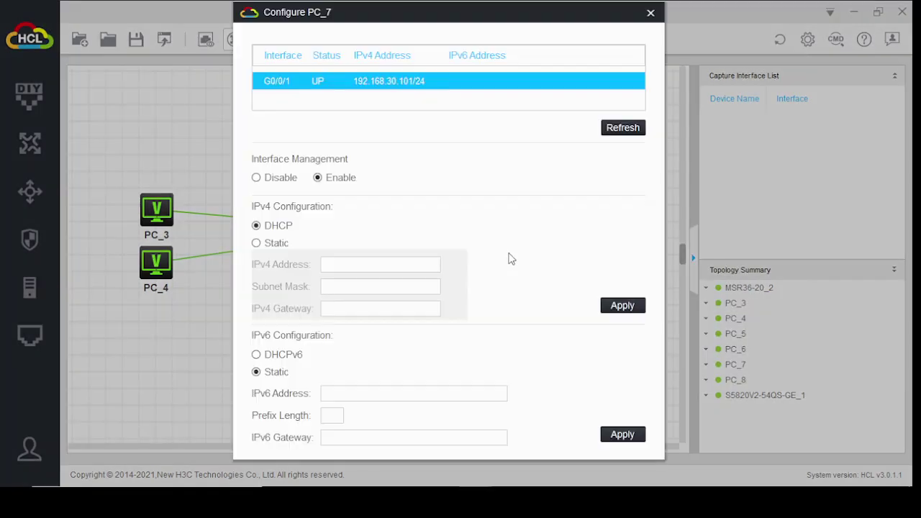
click(650, 12)
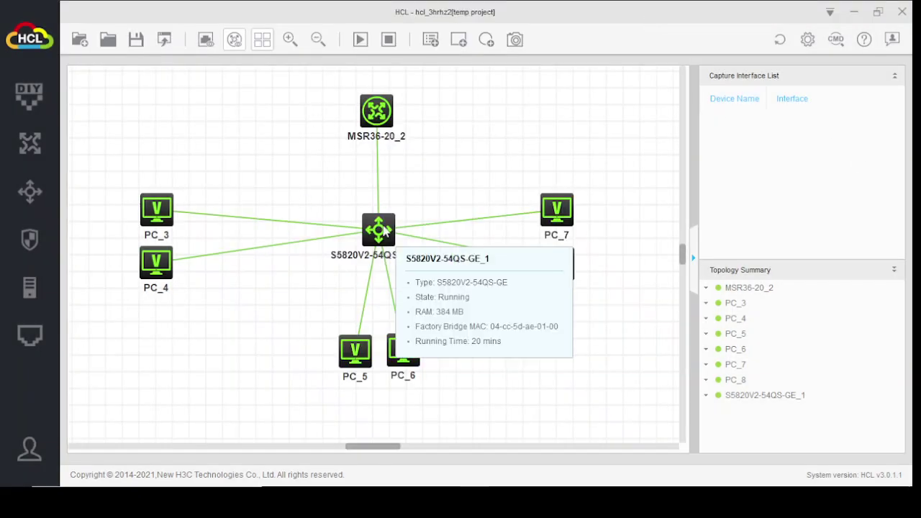
mouse_move(375, 108)
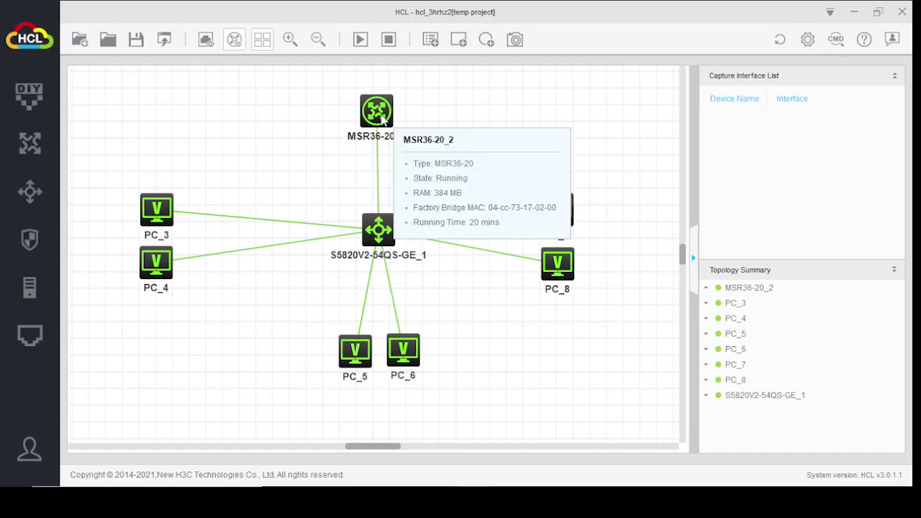
Step: Open PC_3's command line and enter system view
click(155, 210)
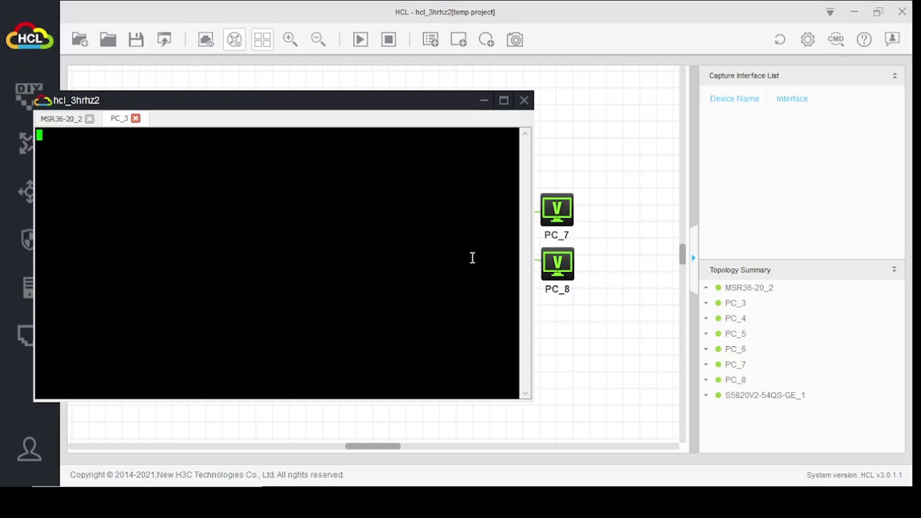
key(Return)
key(Return)
key(Return)
key(Return)
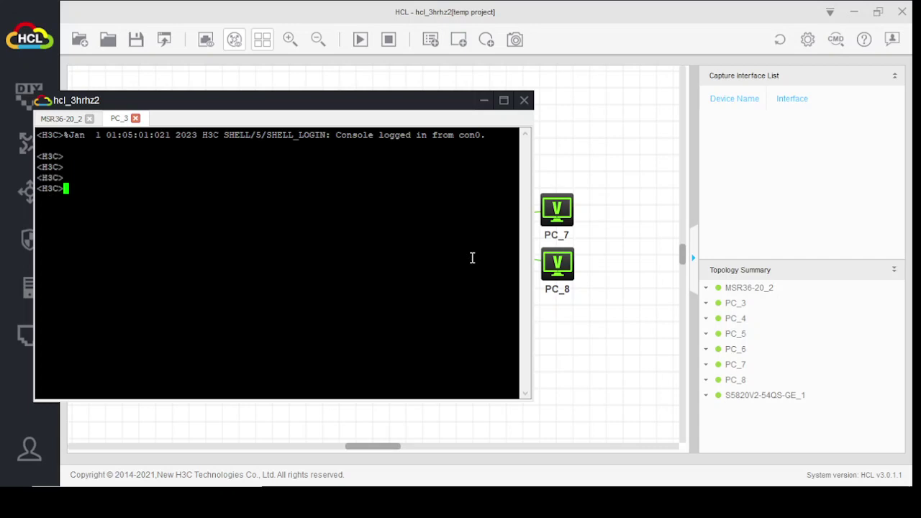
text(sy)
key(Tab)
key(Return)
key(Return)
key(Return)
key(Return)
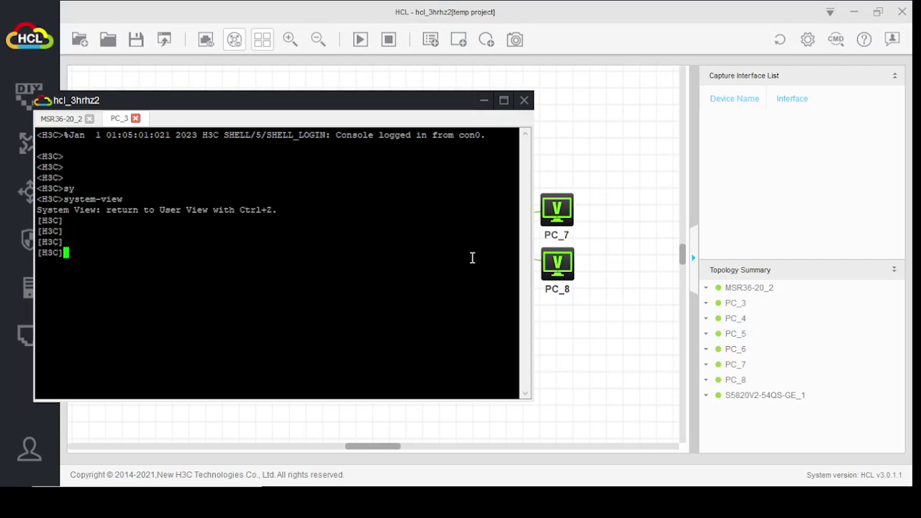
Step: Ping 192.168.30.101 and 192.168.20.101 from PC_3, both with 0% packet loss
text(p)
key(BackSpace)
text(ping 192.168.30)
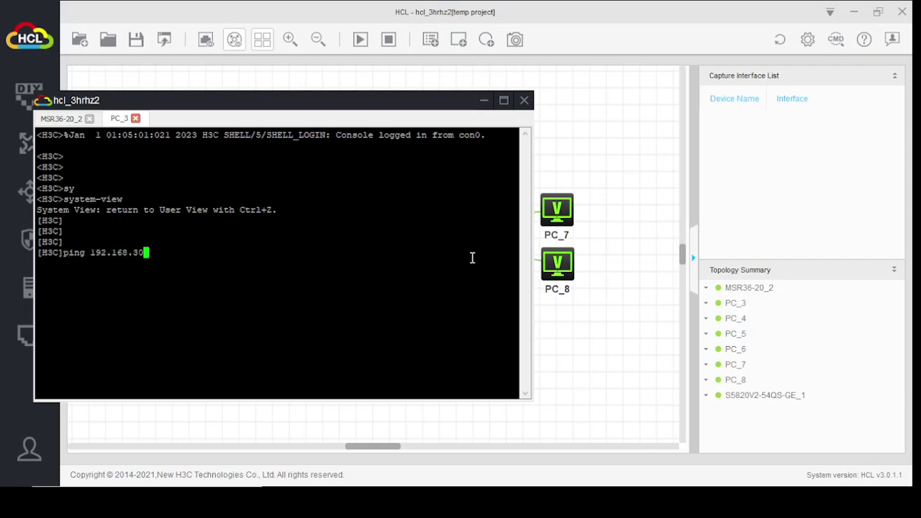
text(.101)
key(Return)
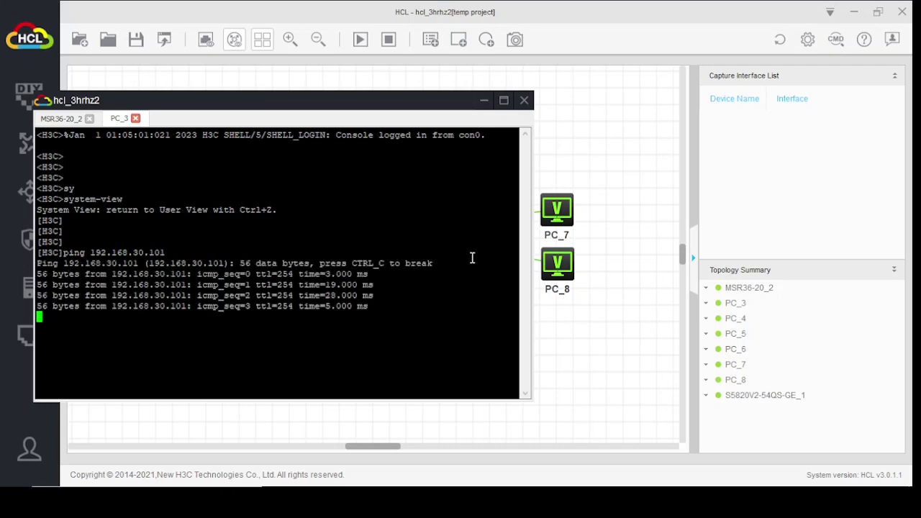
key(Return)
key(Return)
key(Return)
key(Return)
key(Return)
key(Return)
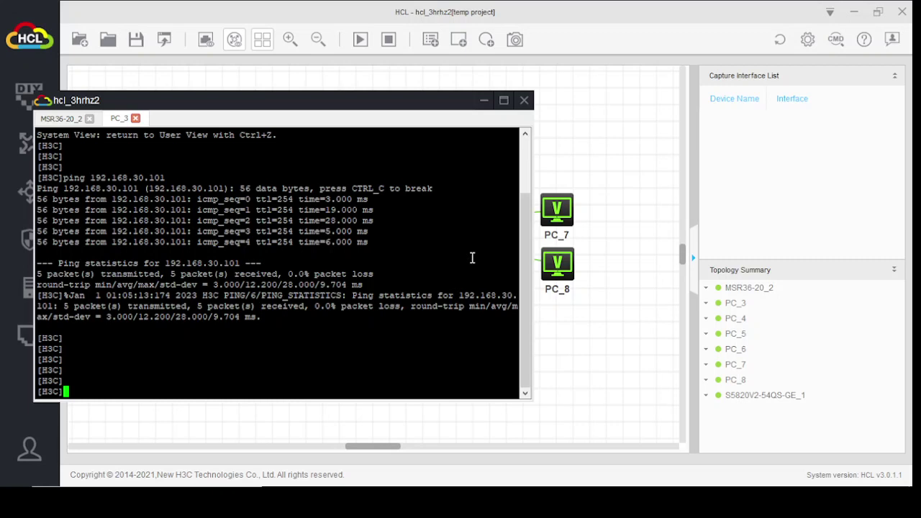
key(Up)
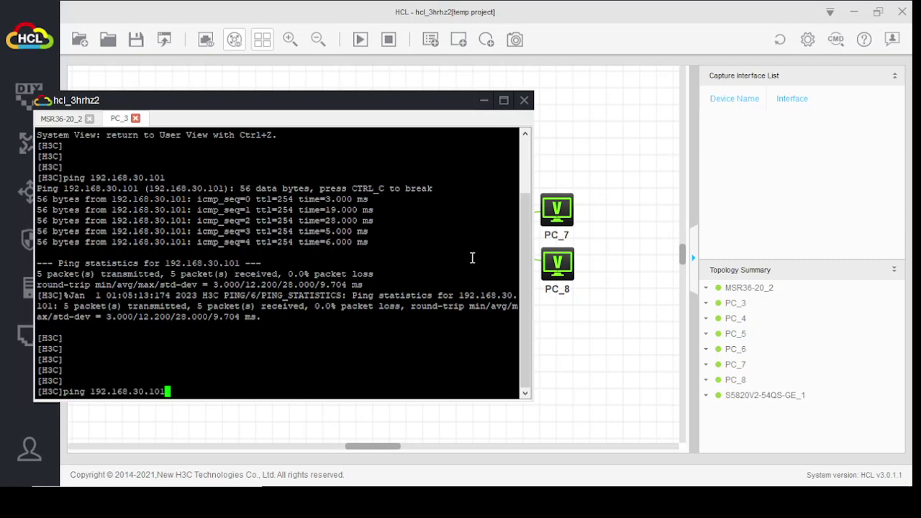
key(BackSpace)
key(BackSpace)
key(BackSpace)
key(BackSpace)
key(BackSpace)
key(BackSpace)
text(20.101)
key(Return)
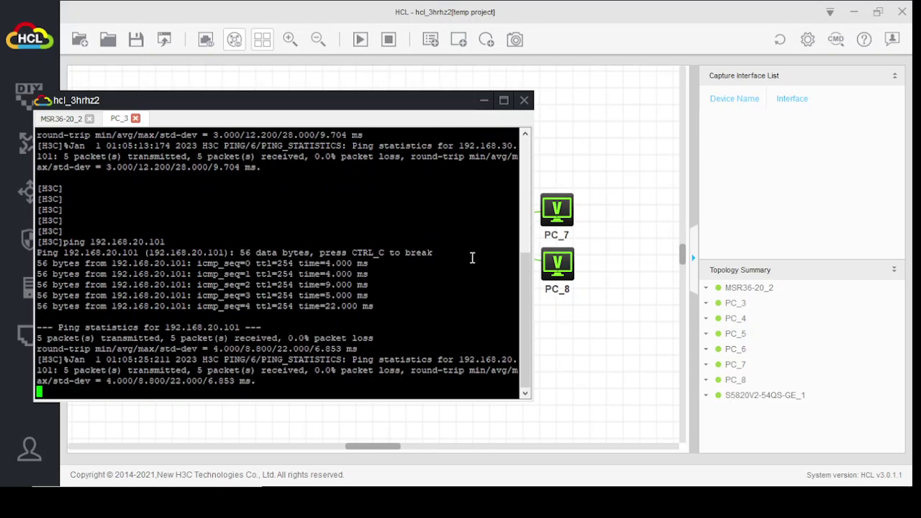
Step: Close PC_3's console, then move PC_4 down-right, PC_3 right and PC_8 down-left on the canvas
click(483, 100)
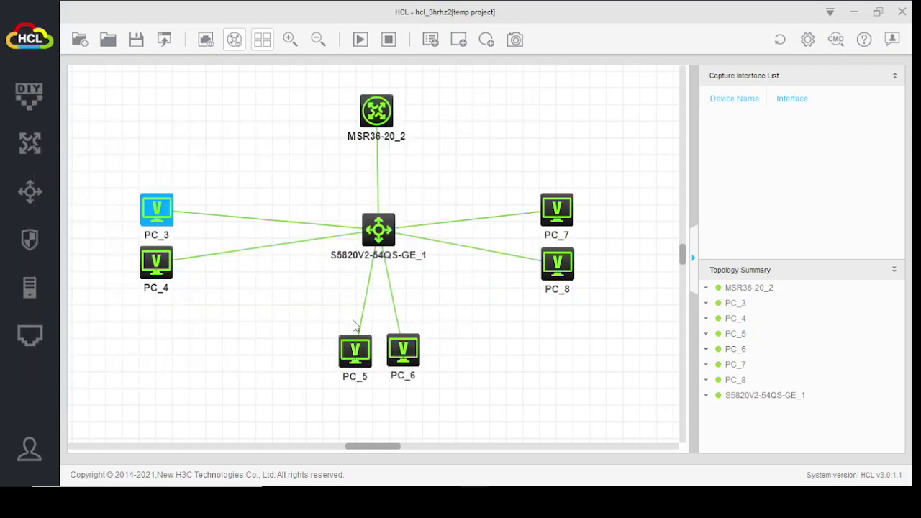
mouse_move(346, 354)
drag(152, 267, 191, 301)
drag(165, 213, 200, 211)
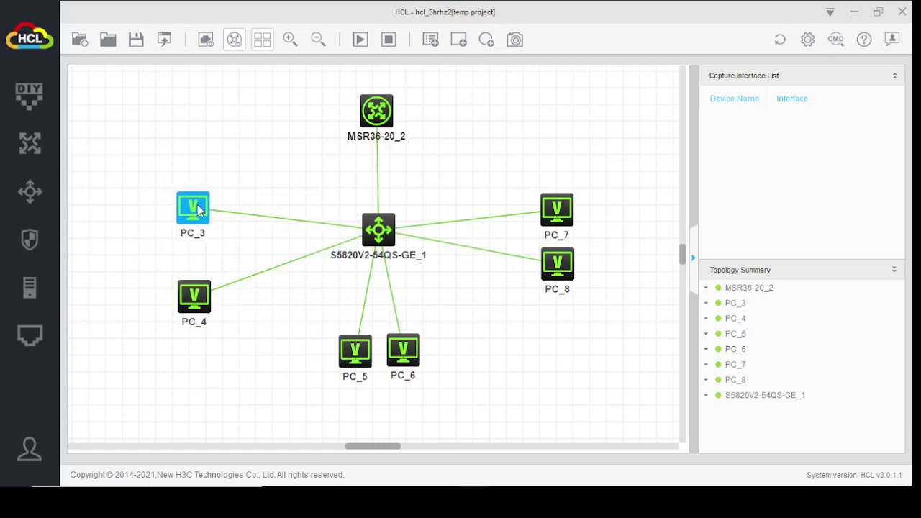
drag(557, 268, 547, 291)
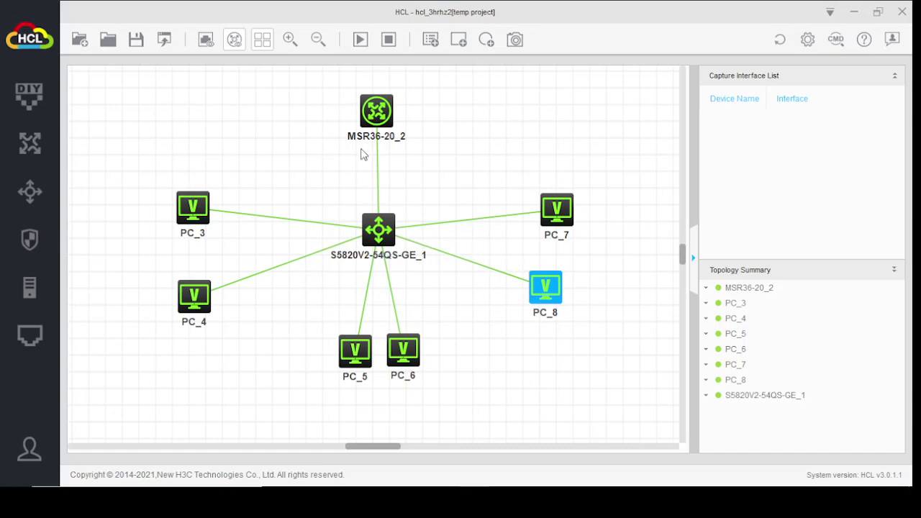
mouse_move(378, 112)
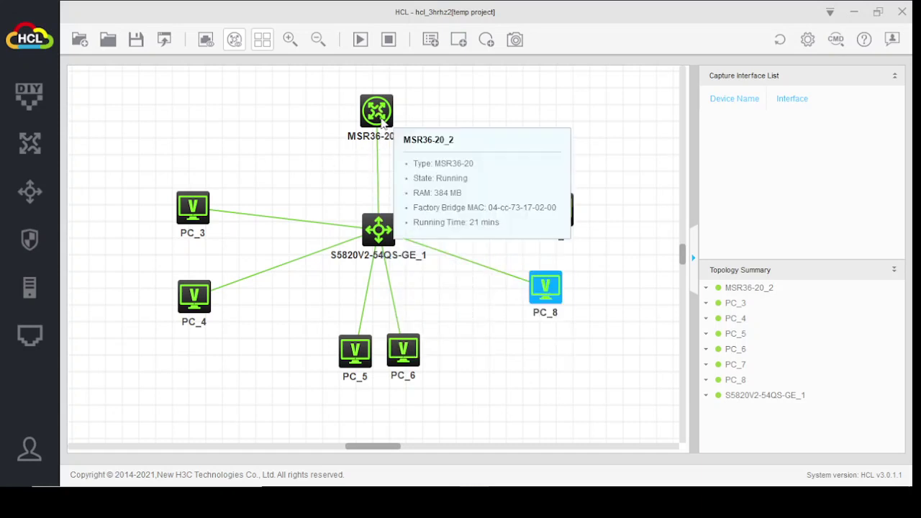
mouse_move(377, 131)
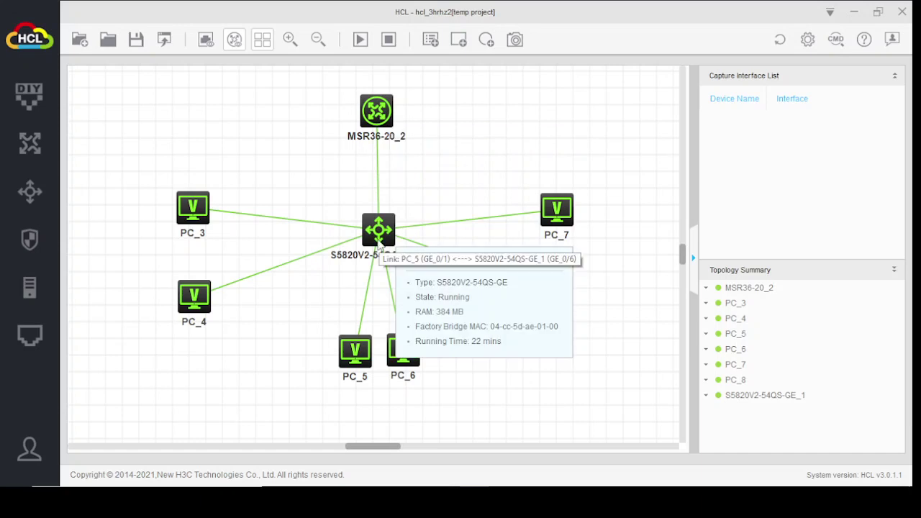
mouse_move(393, 243)
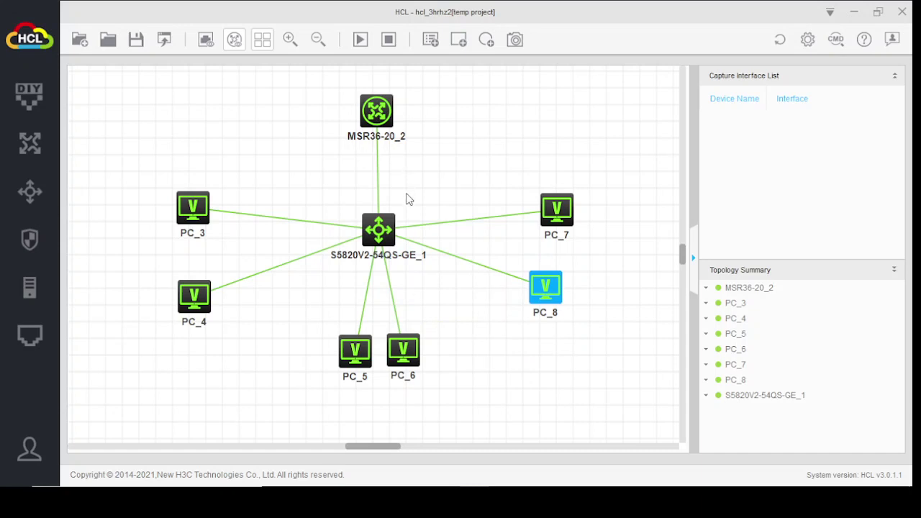
mouse_move(398, 227)
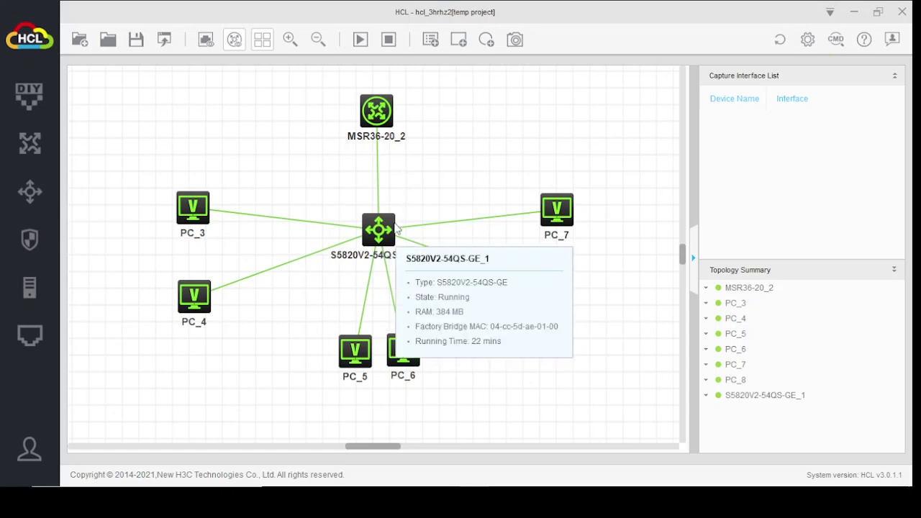